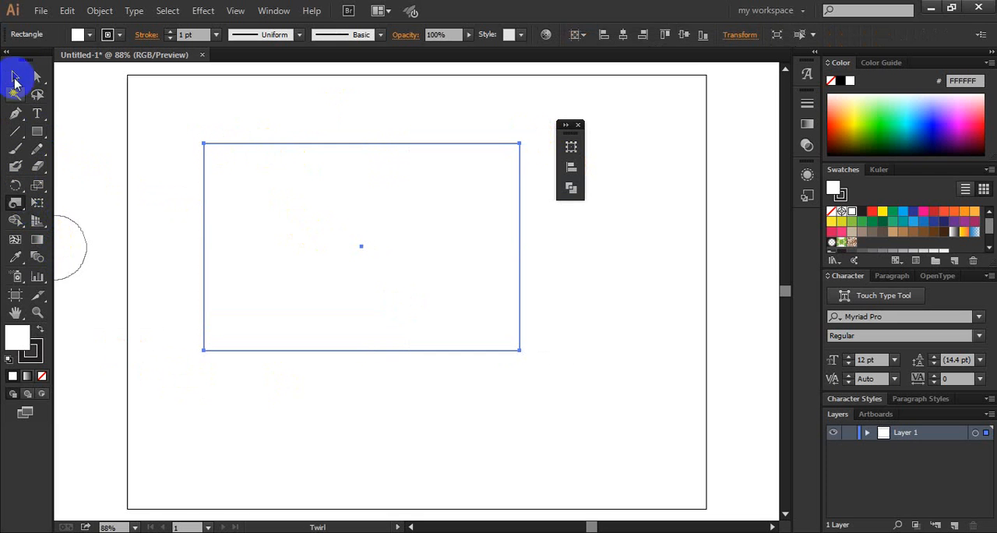
- Select the existing white rectangle on the artboard and delete it
click(15, 77)
click(137, 89)
drag(275, 102, 183, 250)
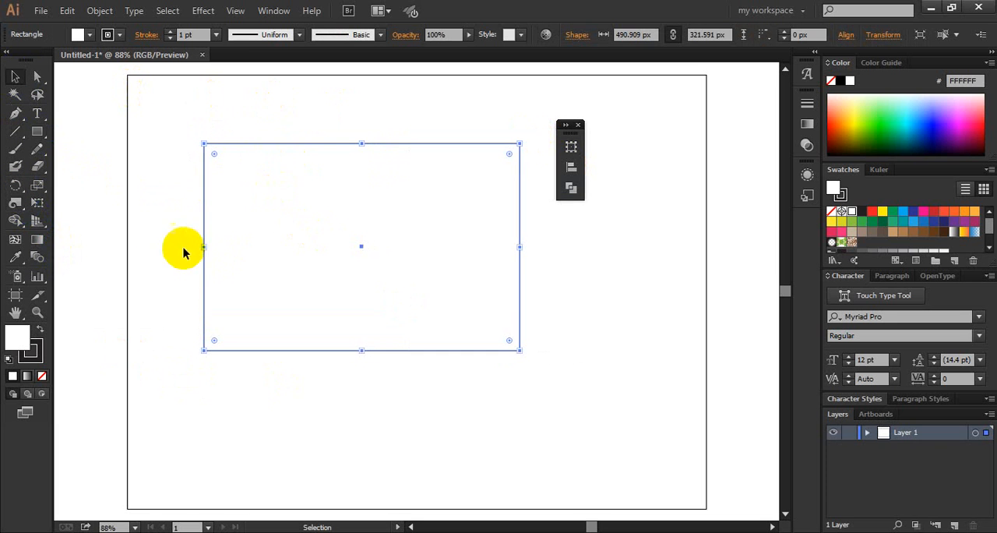
key(Delete)
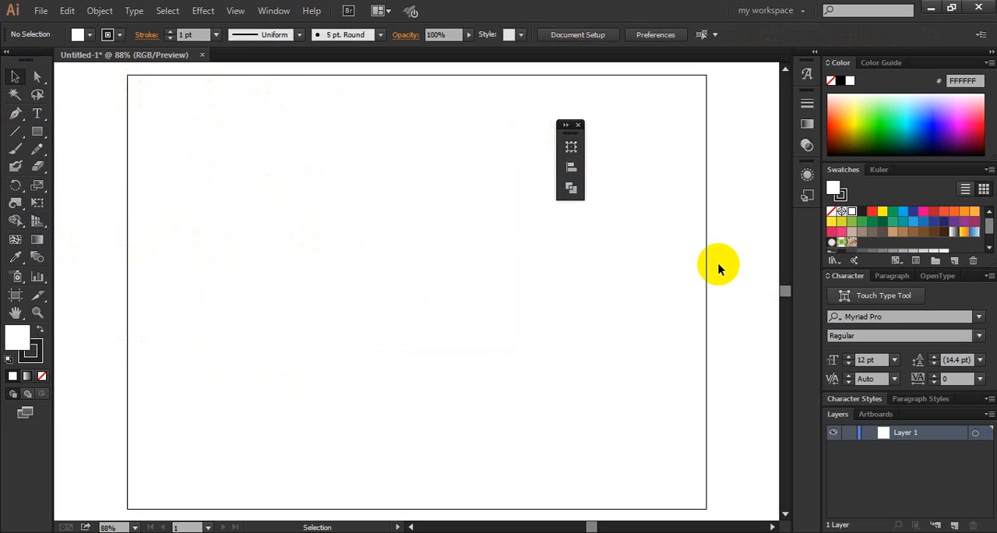
- Draw a straight vertical line segment in the upper-left part of the artboard and select it
click(15, 131)
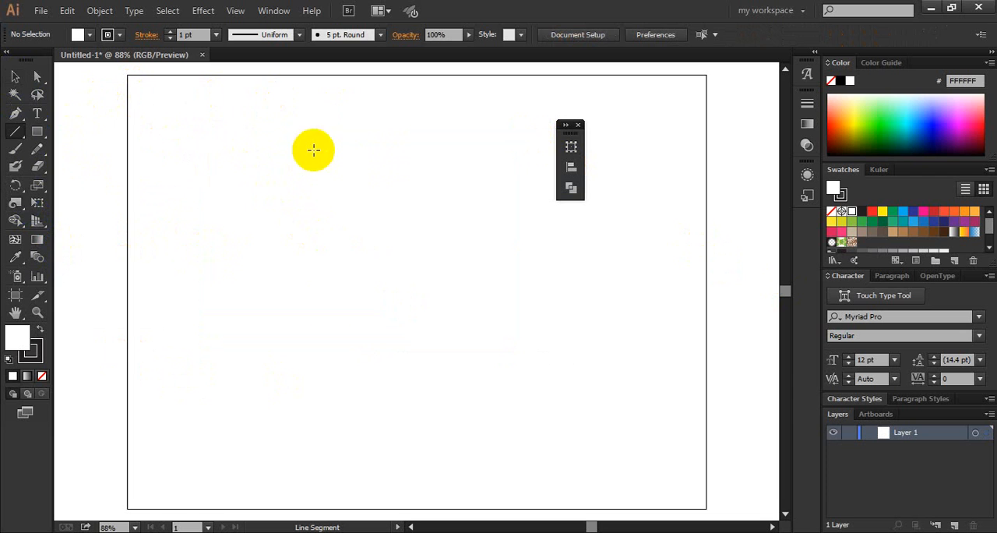
drag(314, 151, 268, 292)
click(10, 78)
click(294, 134)
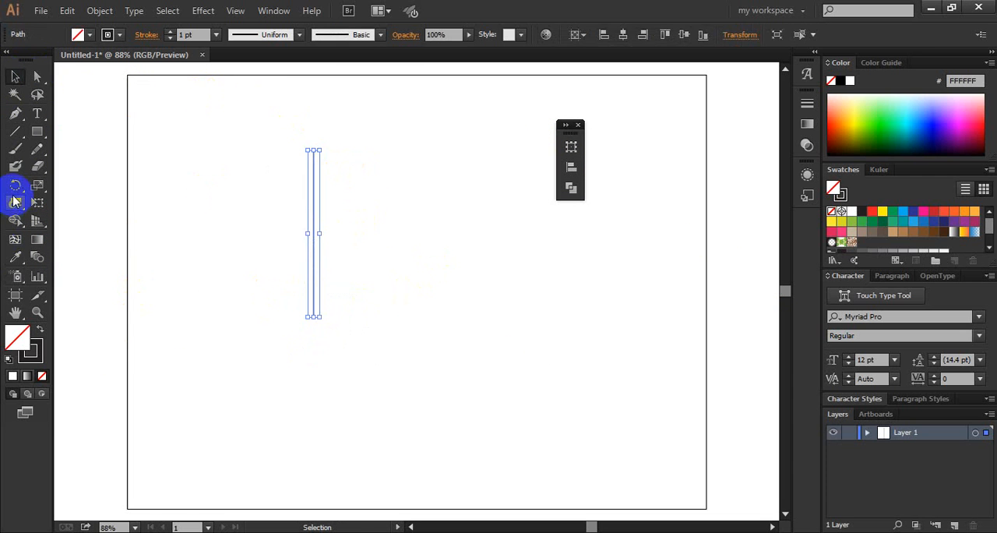
- Shape the vertical line's stroke with the Width tool into a rounded bulb above a triangular point by adding and moving width points
drag(16, 209, 62, 201)
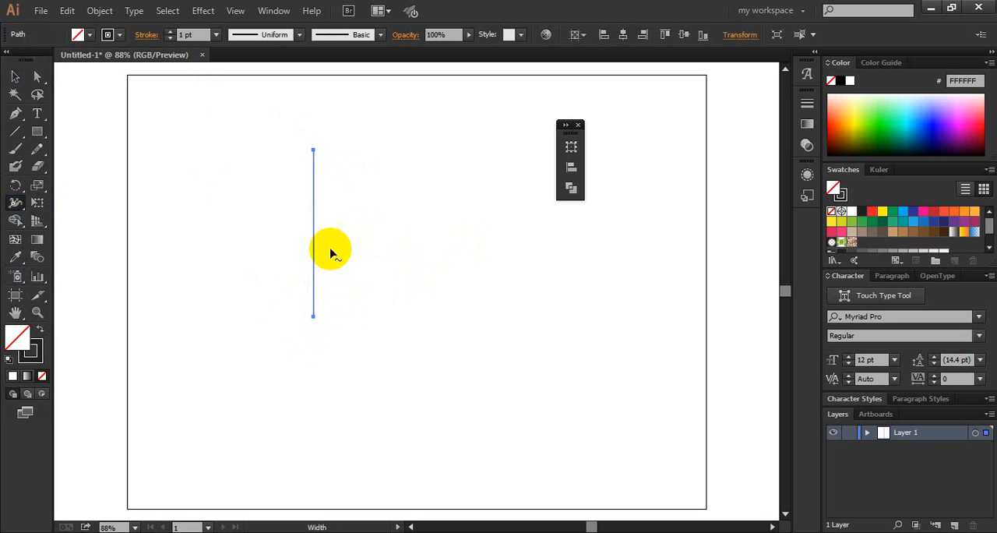
mouse_move(314, 254)
mouse_down()
mouse_move(387, 249)
mouse_move(343, 251)
mouse_up()
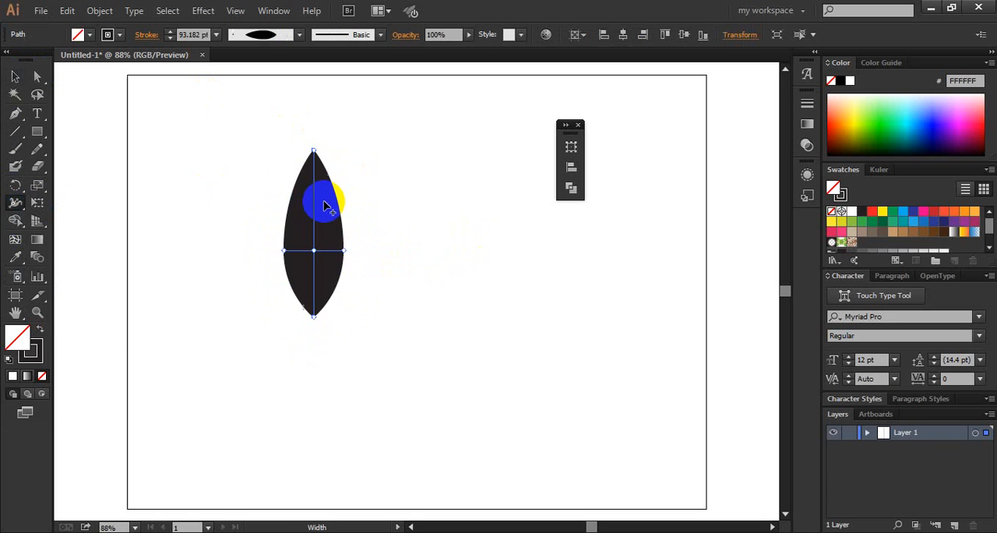
mouse_move(319, 201)
mouse_down()
mouse_move(379, 201)
mouse_move(393, 230)
mouse_up()
drag(314, 276, 381, 286)
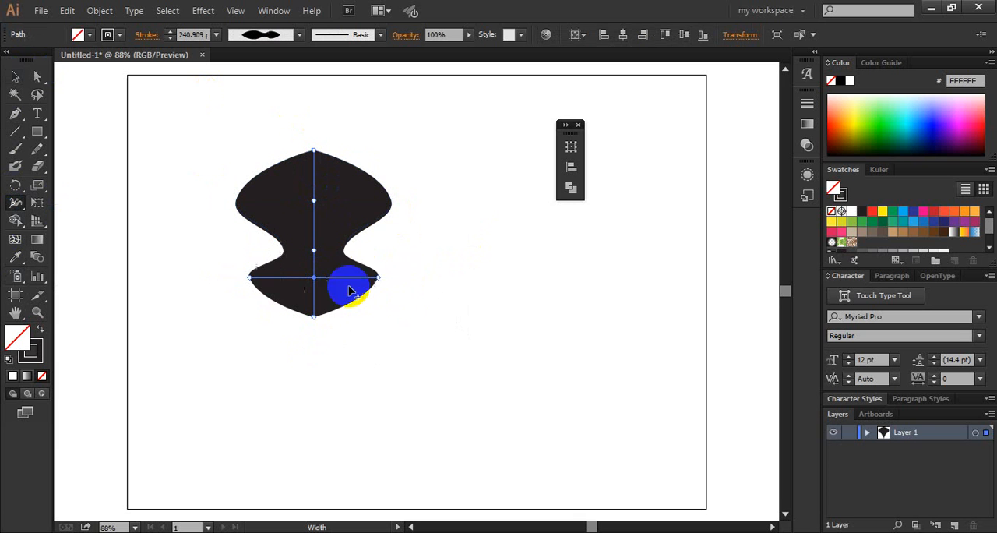
drag(312, 248, 403, 257)
drag(303, 204, 319, 146)
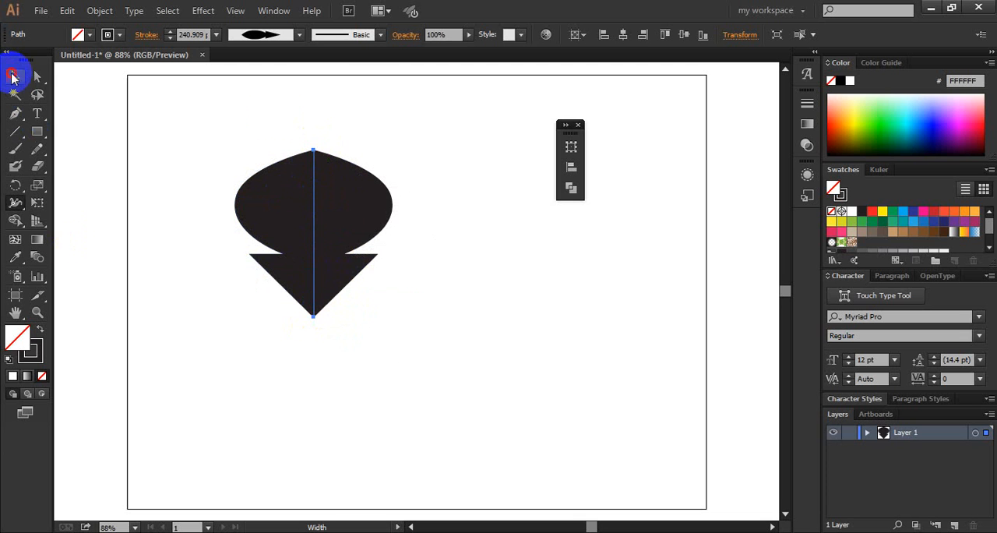
- Expand the appearance of the variable-width line into a filled outline shape
click(12, 75)
drag(322, 116, 193, 290)
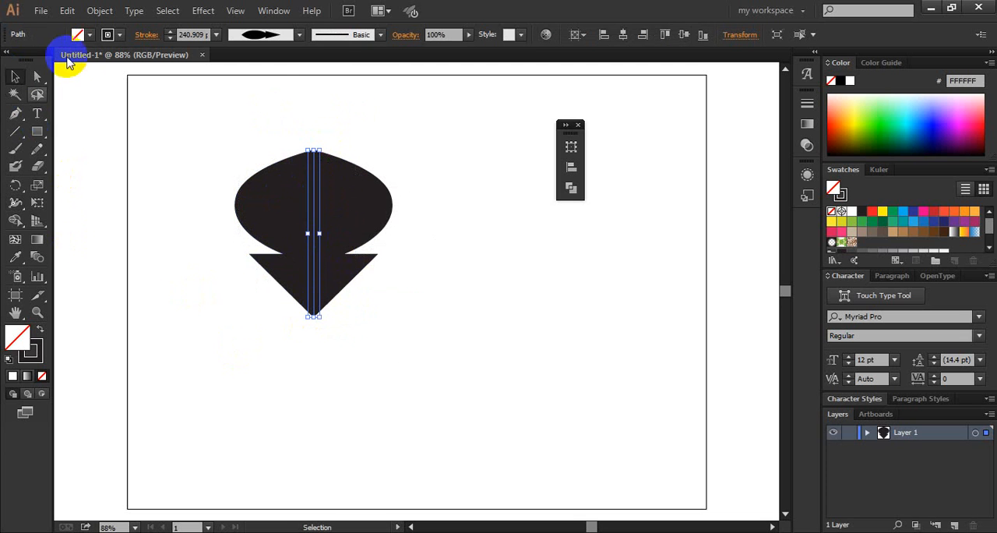
click(99, 11)
click(158, 192)
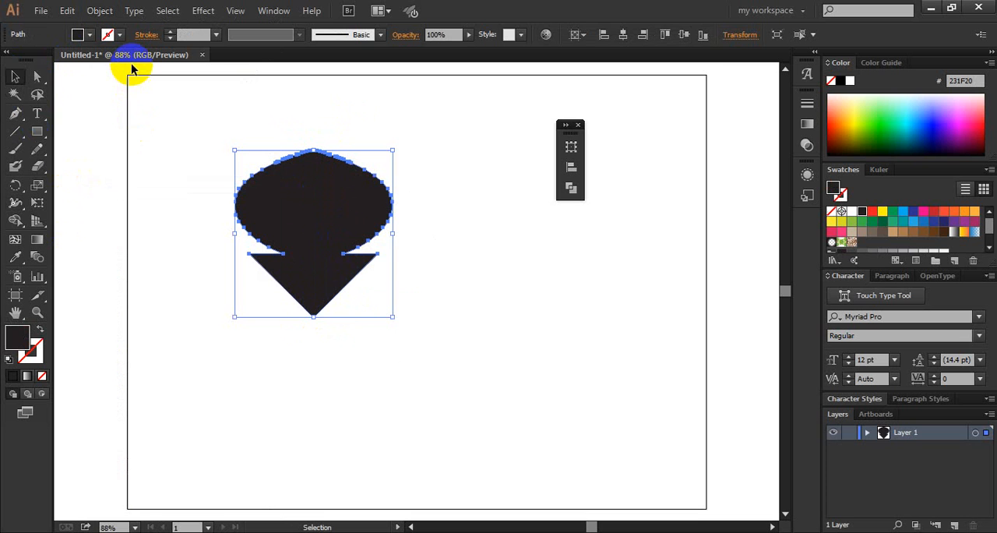
- Delete the expanded black shape from the artboard
click(443, 327)
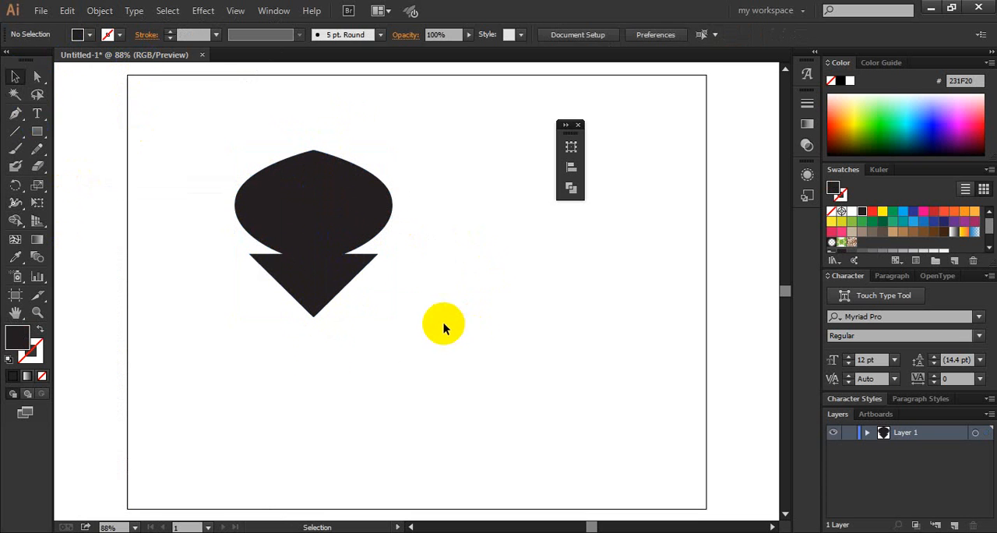
click(286, 274)
drag(610, 386, 112, 270)
key(Delete)
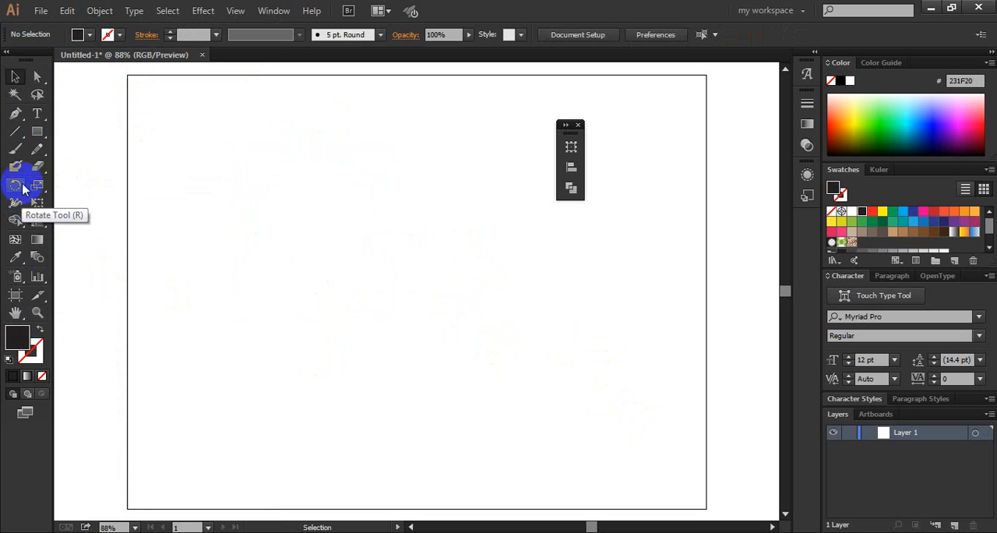
- Draw a black rectangle about 295 × 243 px and activate the Warp tool for it
click(36, 131)
drag(181, 148, 371, 304)
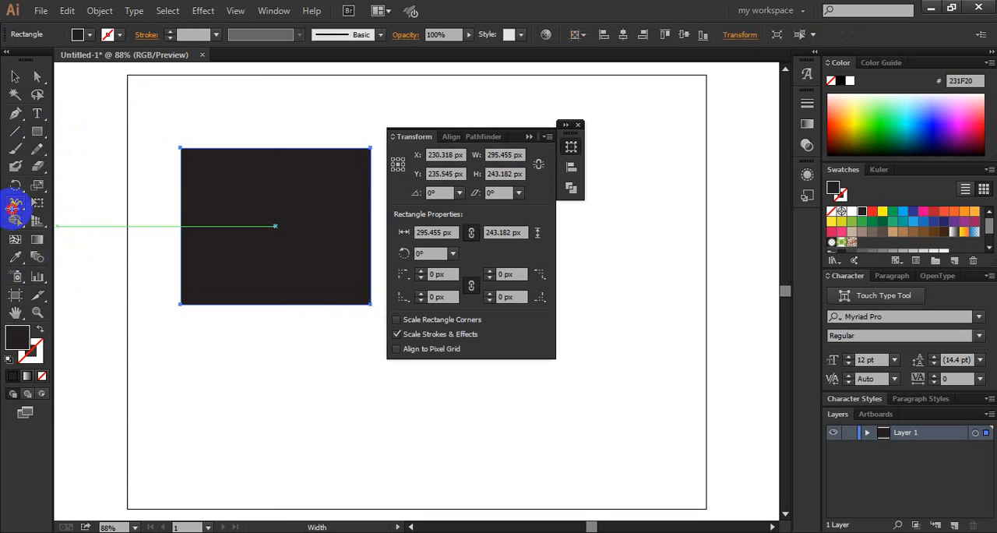
drag(13, 206, 54, 218)
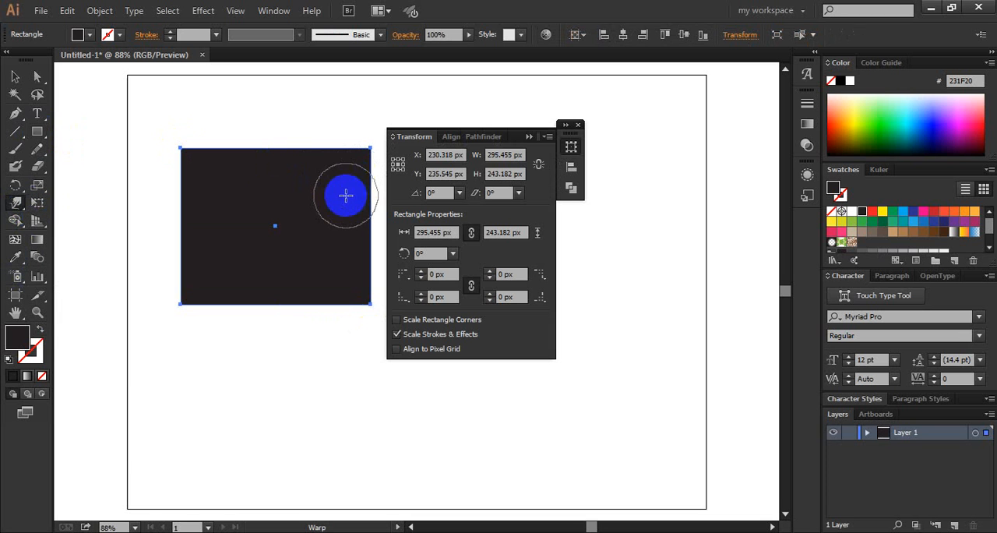
click(531, 136)
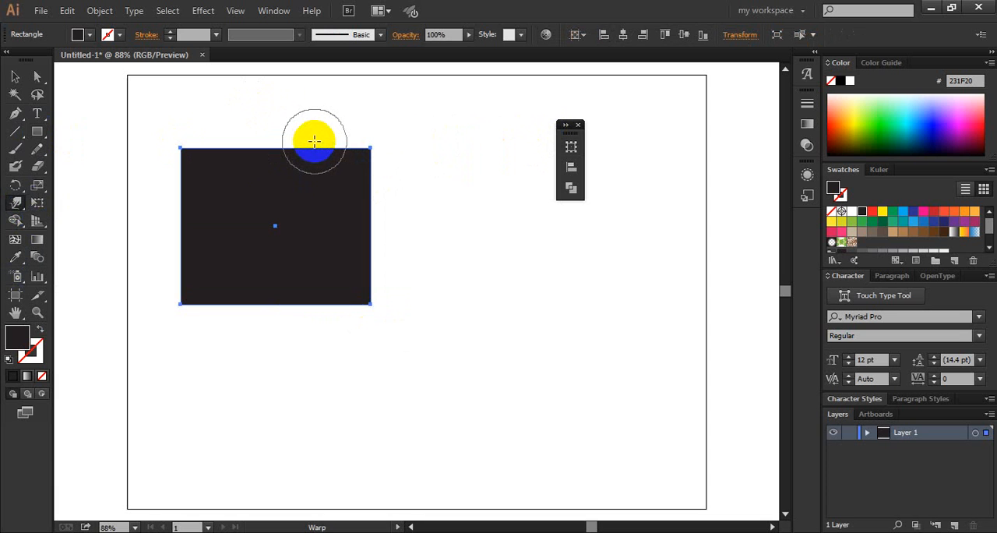
- Warp all four edges of the rectangle inward with several strokes to give it a wavy outline
mouse_move(348, 138)
mouse_down()
mouse_move(296, 189)
mouse_move(271, 275)
mouse_up()
drag(234, 306, 275, 229)
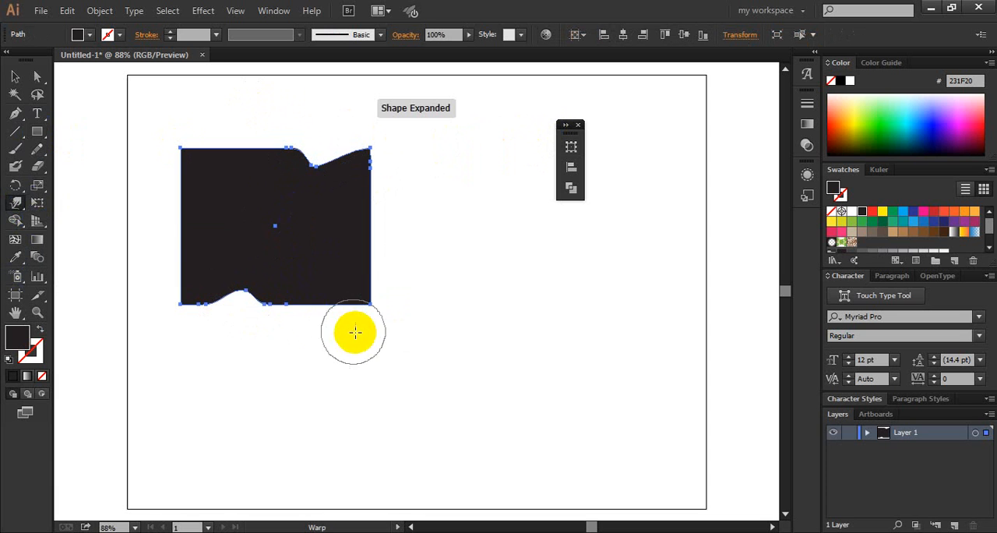
drag(355, 332, 254, 196)
mouse_move(150, 192)
mouse_down()
mouse_move(258, 231)
mouse_move(268, 248)
mouse_up()
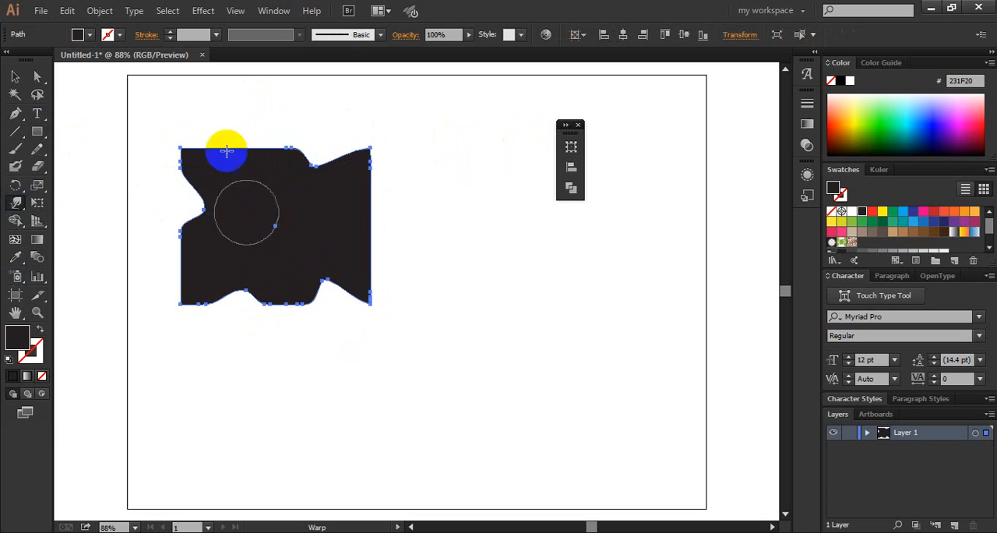
drag(230, 136, 233, 205)
drag(375, 239, 324, 241)
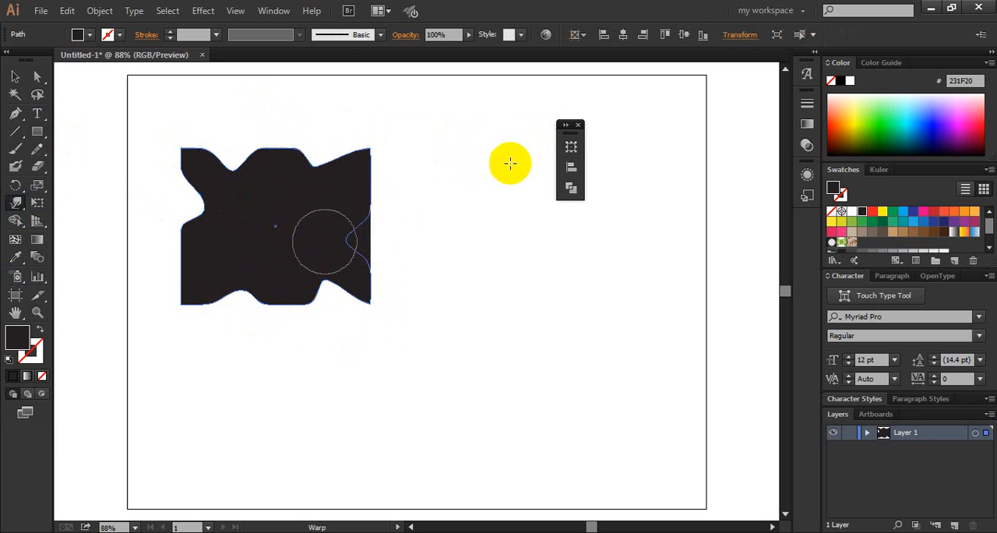
drag(411, 189, 191, 265)
- Set the Warp brush to 200 px wide and 200 px high, and warp the shape's lower edge deep into its middle
double_click(16, 204)
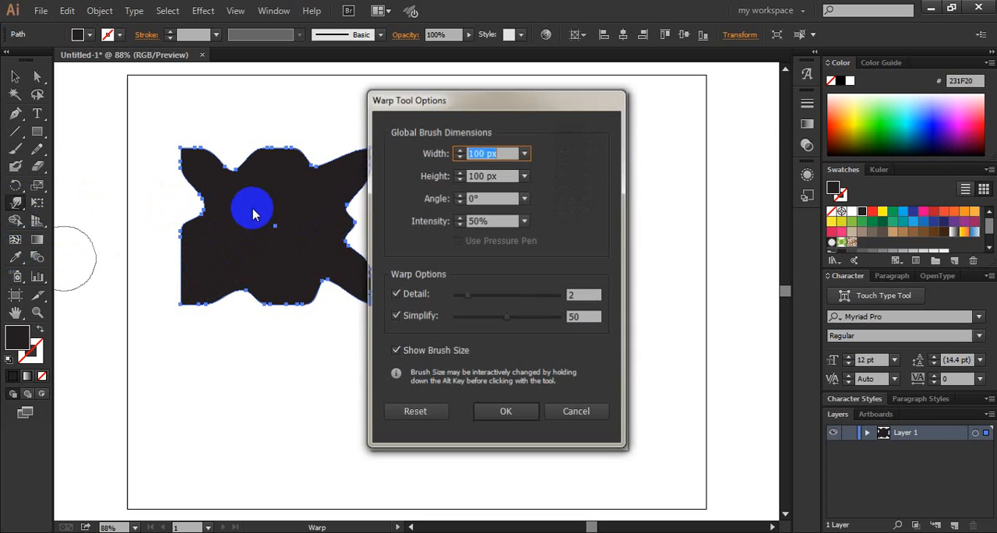
click(528, 160)
click(553, 362)
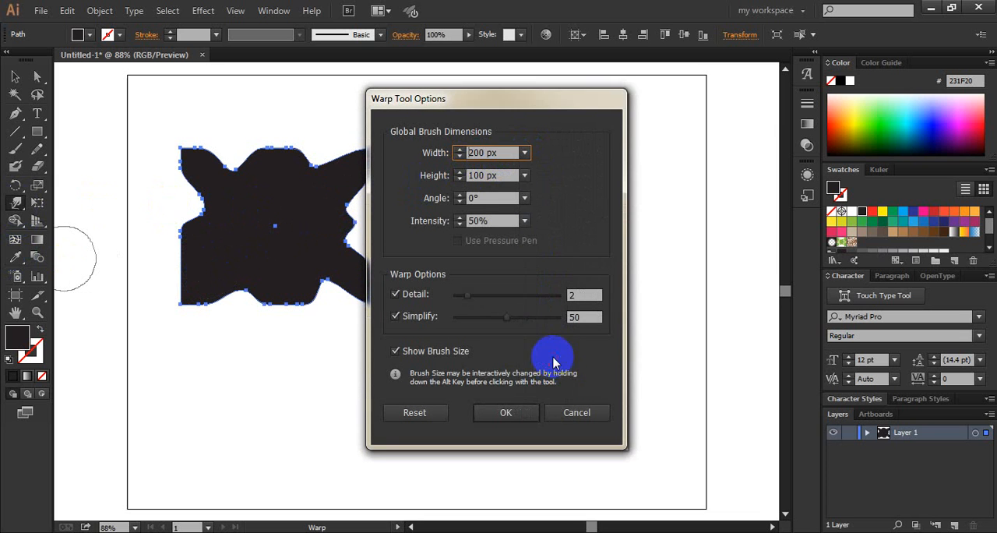
click(525, 175)
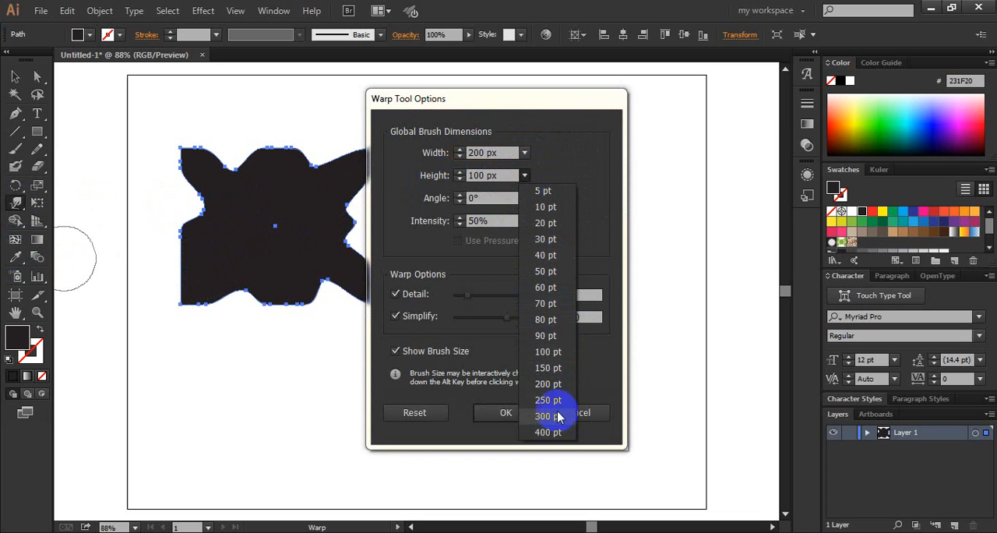
click(555, 382)
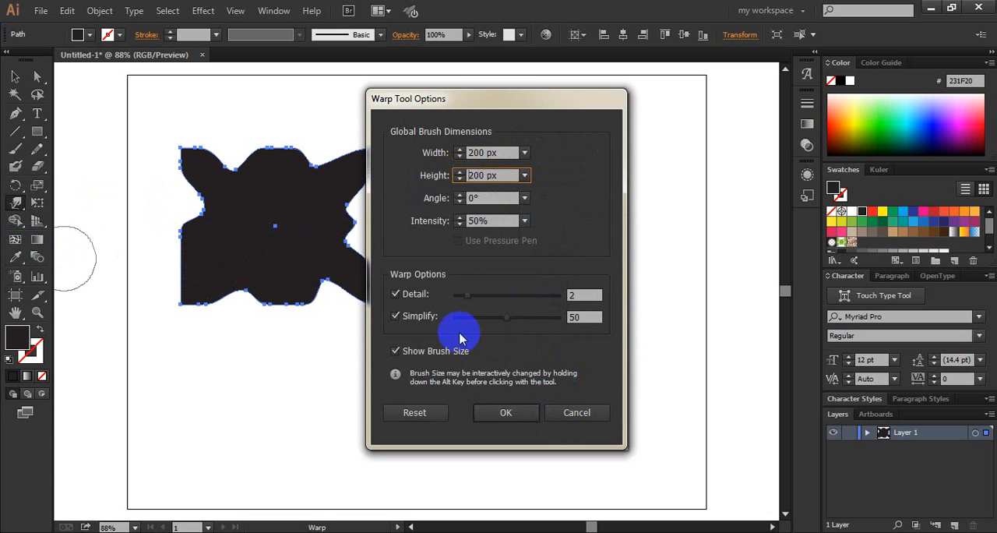
click(505, 413)
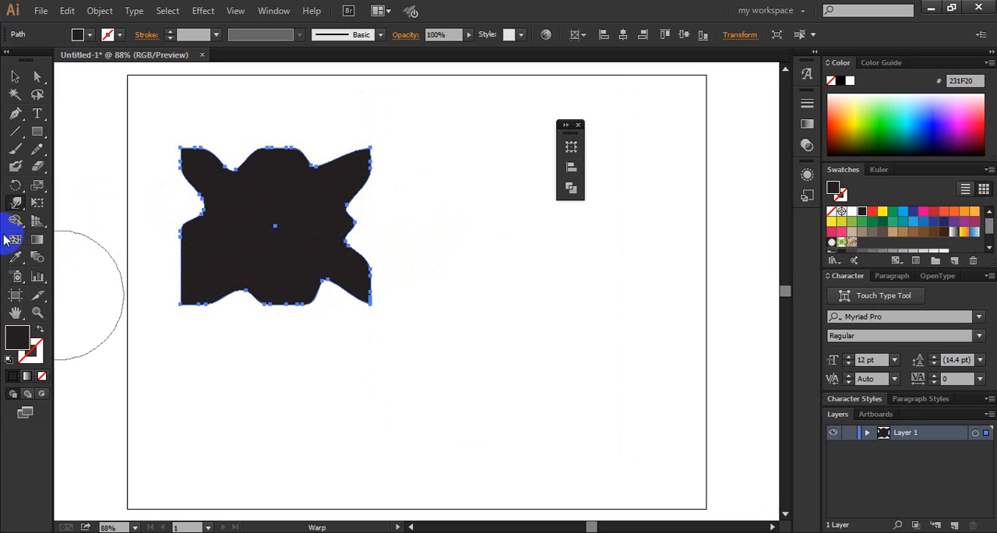
mouse_move(243, 265)
mouse_down()
mouse_move(278, 212)
mouse_move(266, 249)
mouse_move(299, 208)
mouse_move(294, 236)
mouse_move(341, 182)
mouse_move(333, 221)
mouse_up()
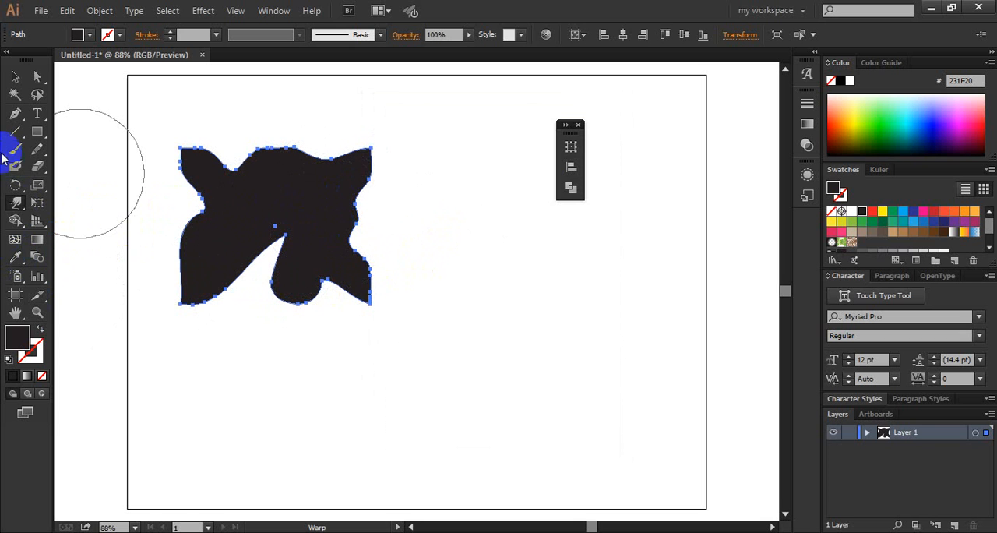
- Select the warped black shape and delete it
click(38, 95)
click(31, 81)
click(11, 78)
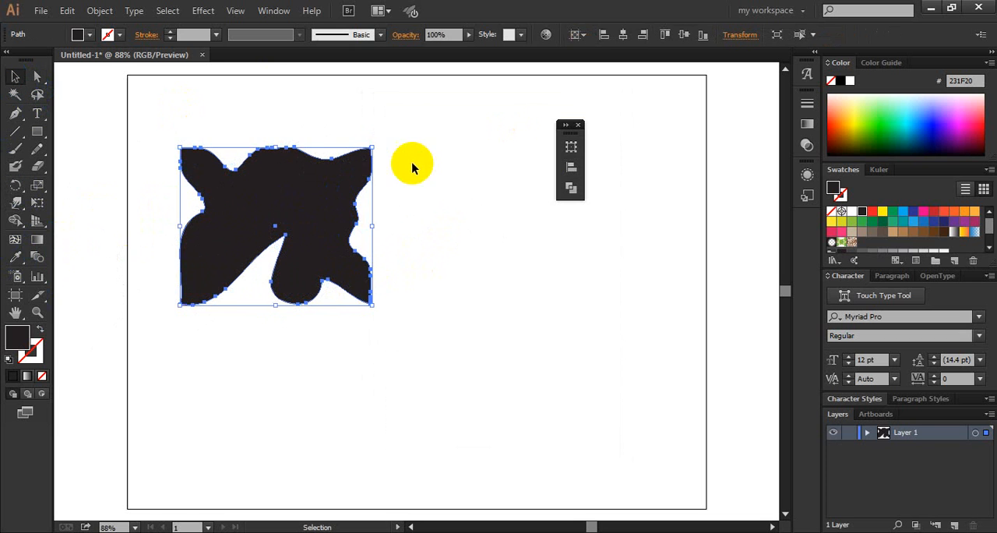
drag(392, 156, 212, 293)
key(Delete)
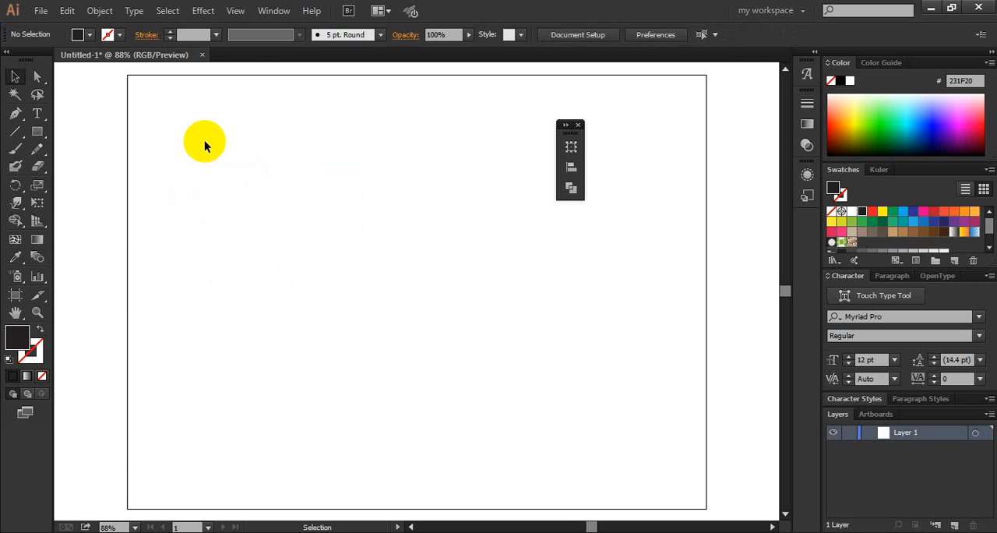
- Draw a black rectangle about 243 × 228 px, leaving the Warp tool options unchanged
click(37, 132)
drag(243, 139, 399, 286)
double_click(22, 203)
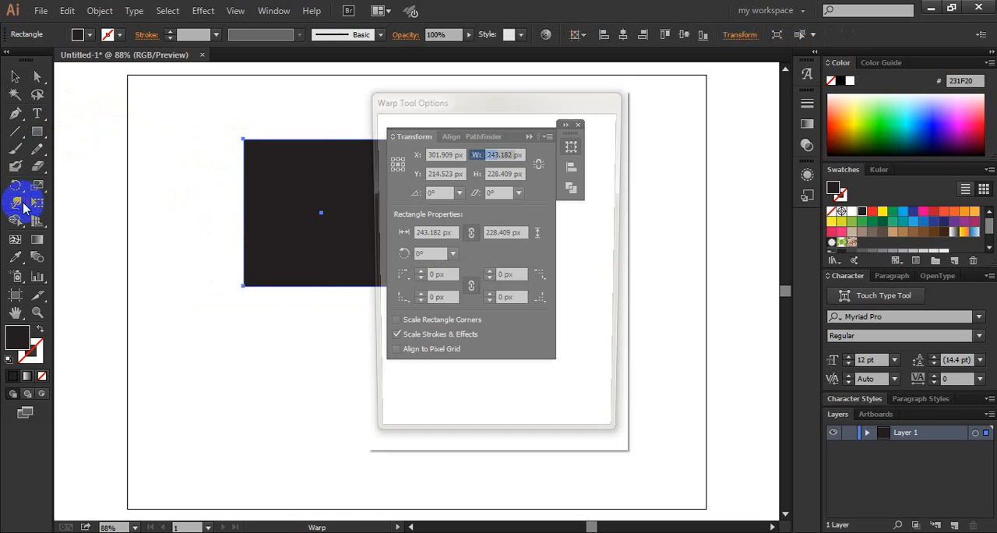
click(567, 412)
- Twirl the corners of the black rectangle into large spirals with the Twirl tool
mouse_move(16, 201)
mouse_down()
mouse_move(105, 254)
mouse_move(104, 240)
mouse_up()
drag(350, 205, 325, 194)
drag(239, 285, 242, 285)
drag(281, 161, 268, 161)
click(530, 138)
drag(418, 249, 398, 166)
- Set the Twirl brush to 60 px wide and 20 px high, and twirl the middle of the shape's bottom edge
double_click(20, 205)
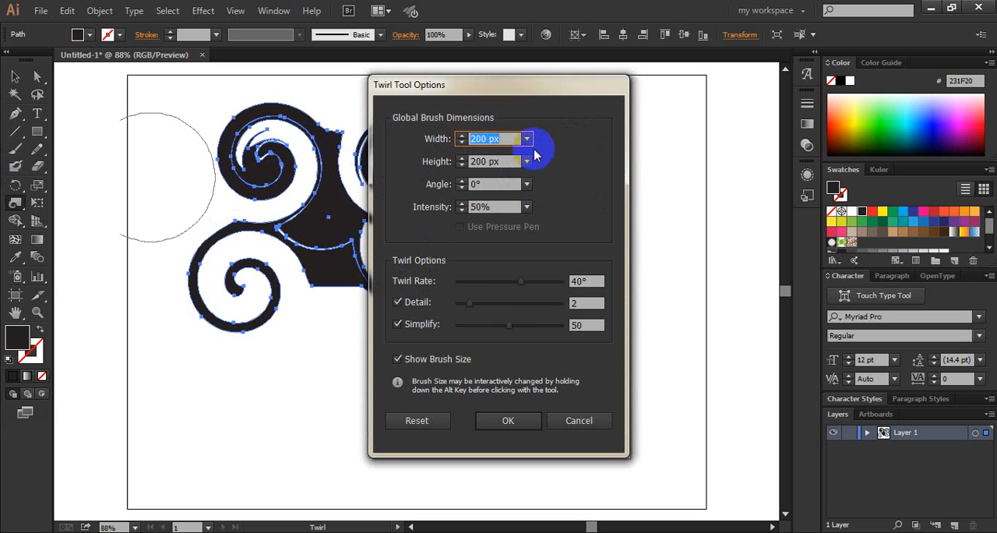
click(527, 139)
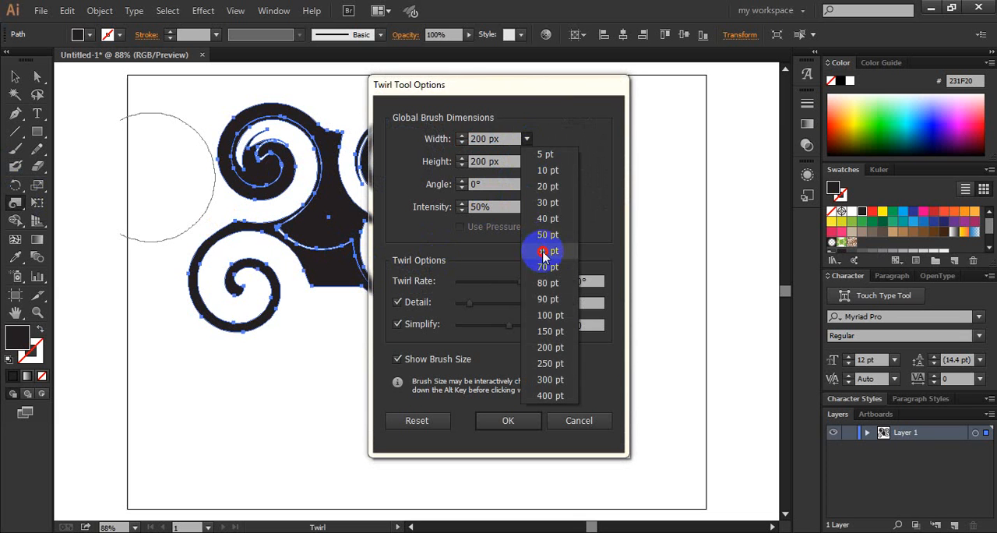
click(550, 250)
click(527, 161)
click(548, 209)
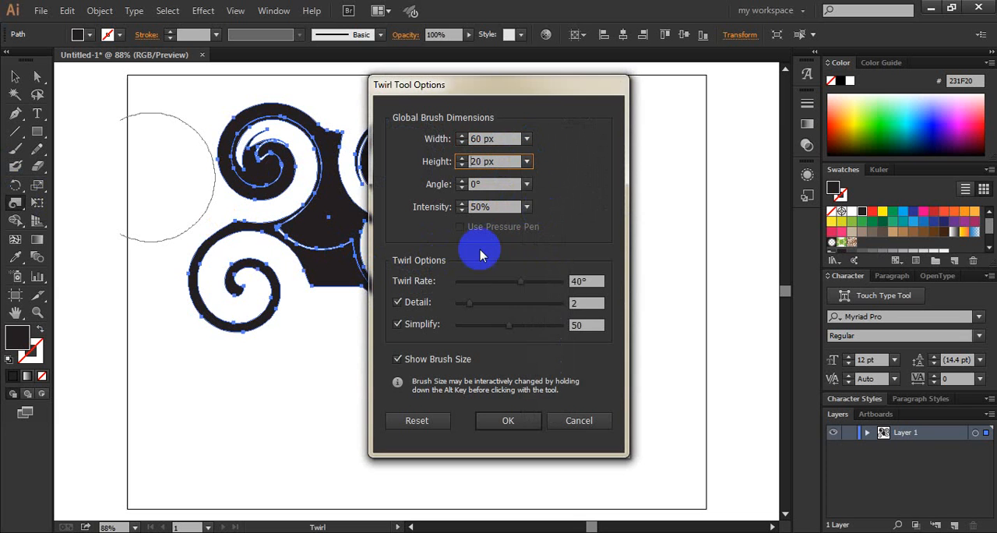
click(511, 421)
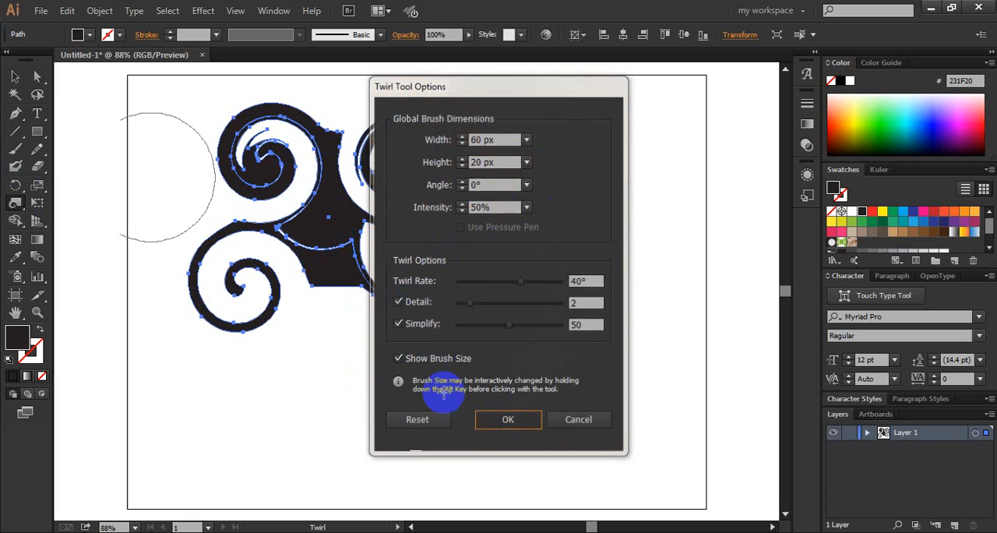
click(333, 286)
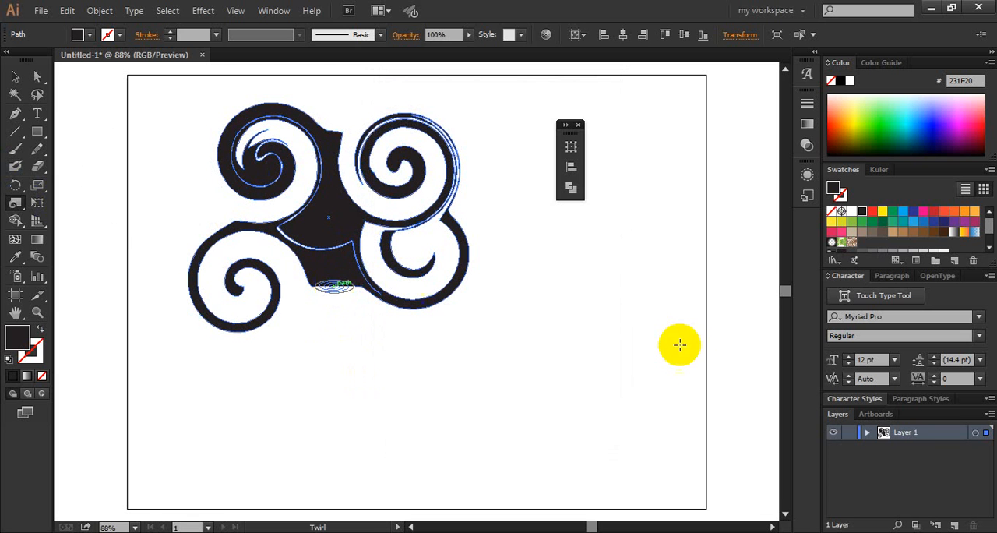
- Select the whole twirled spiral shape and delete it to empty the artboard
click(37, 75)
click(16, 79)
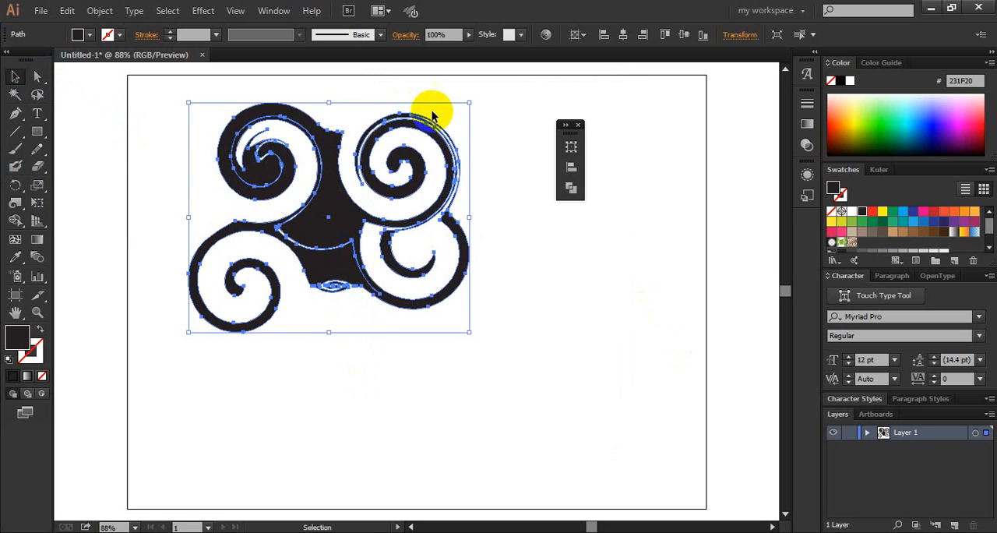
click(555, 248)
drag(553, 269, 175, 153)
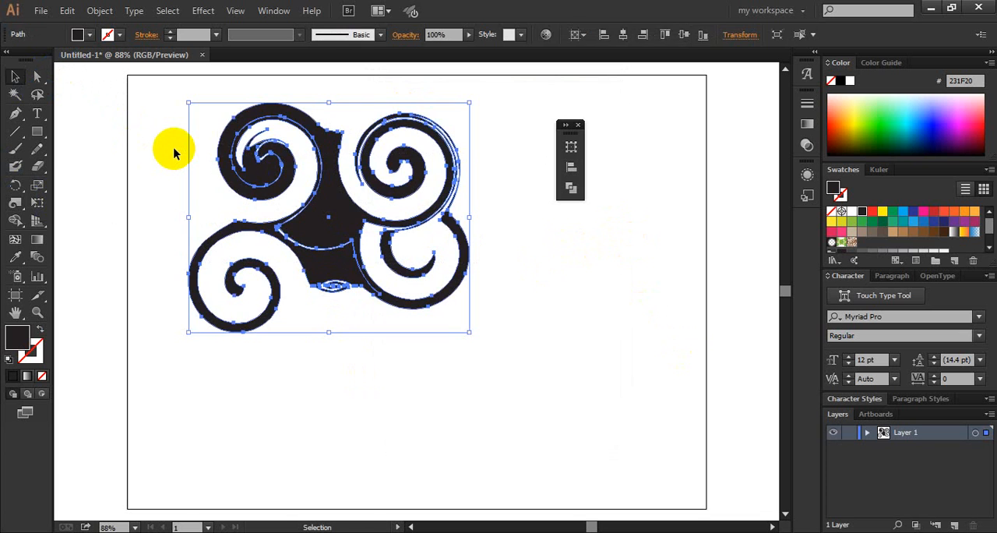
key(Delete)
click(17, 131)
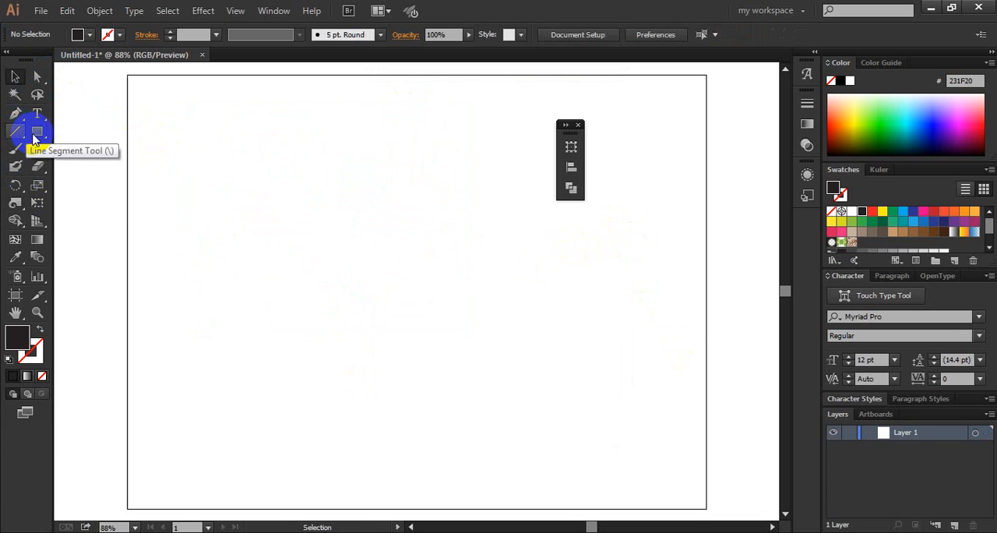
- Draw a black rectangle about 193 × 155 px and twirl the middle of its top edge with the Twirl tool
click(36, 131)
drag(108, 127, 68, 246)
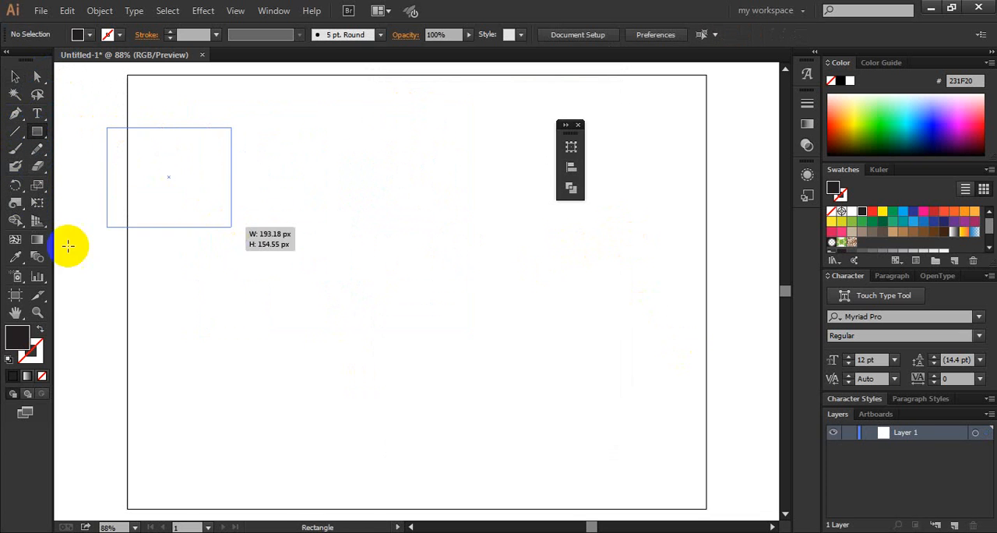
click(14, 208)
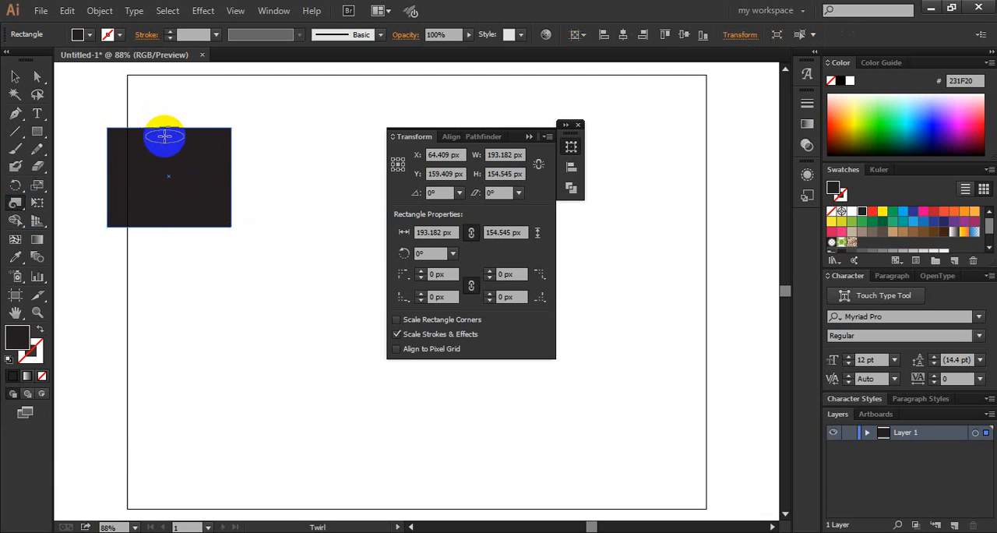
drag(164, 137, 163, 128)
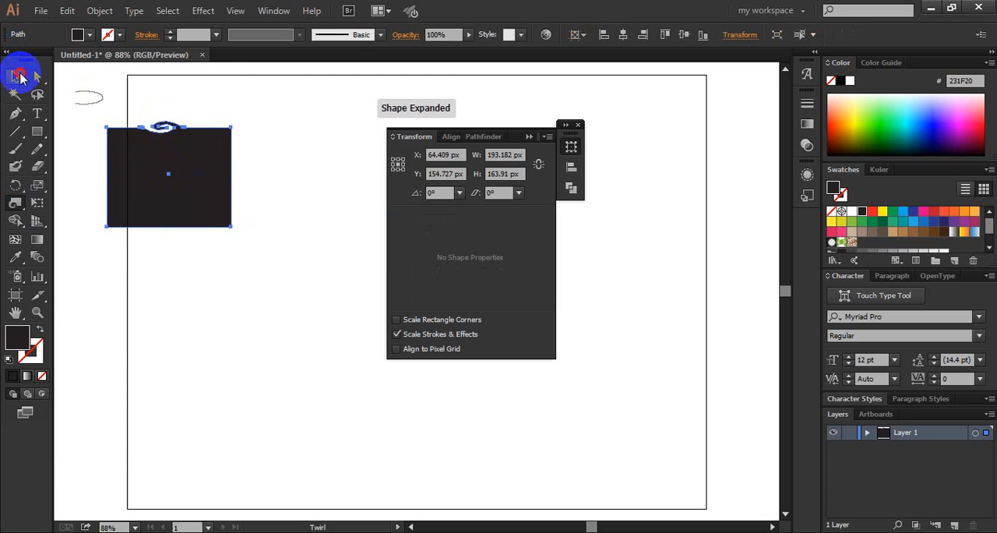
click(232, 160)
- Set the Pucker tool's brush to 80 px wide and 80 px high
click(15, 204)
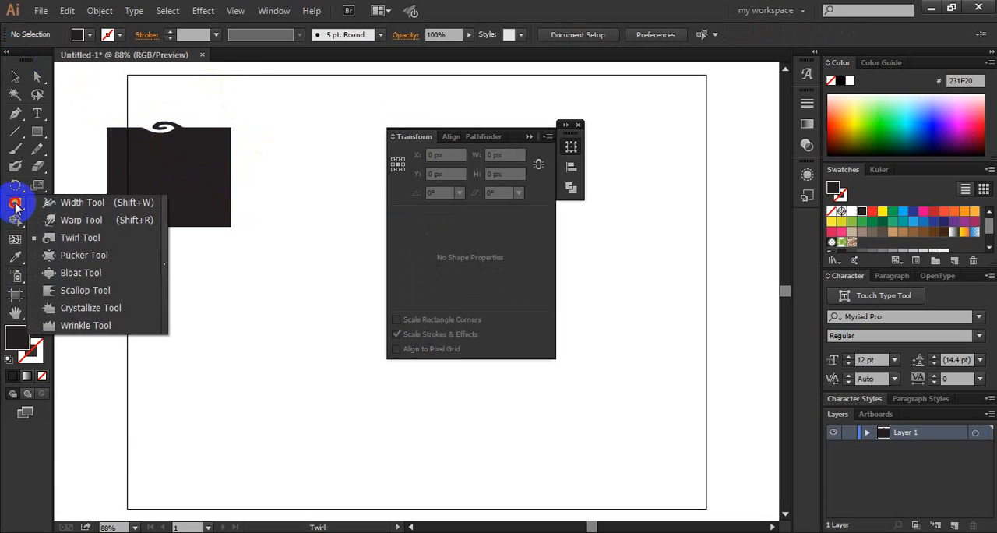
click(74, 254)
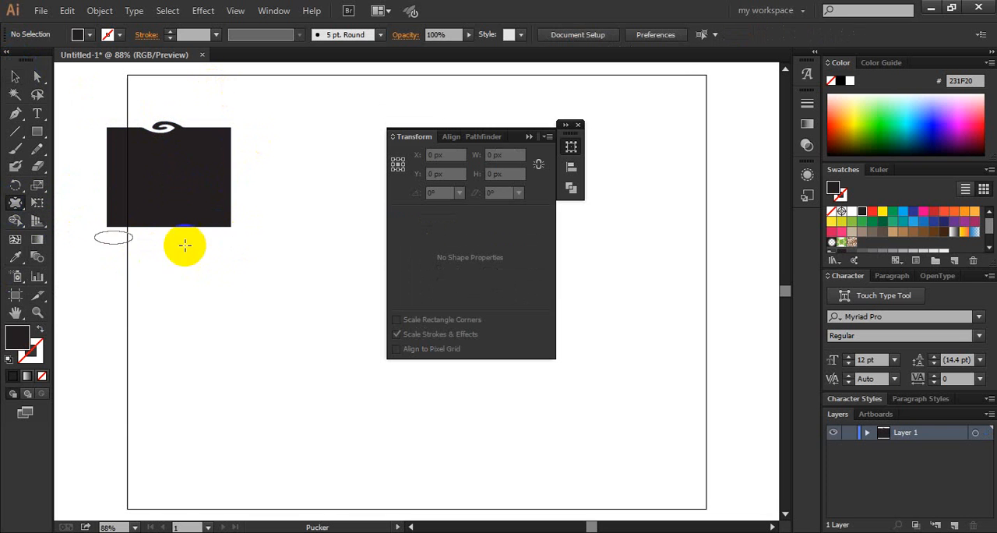
double_click(17, 204)
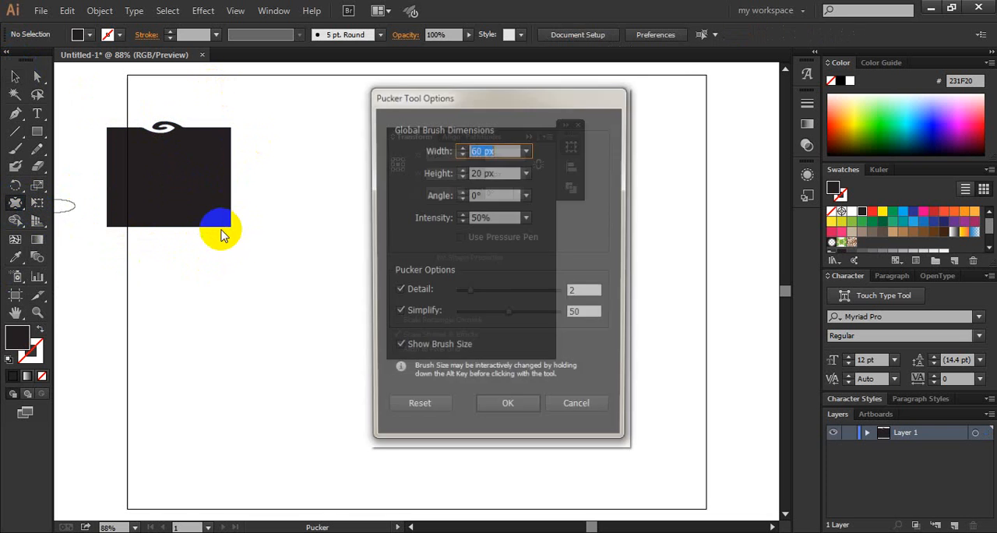
click(527, 151)
click(538, 293)
click(526, 172)
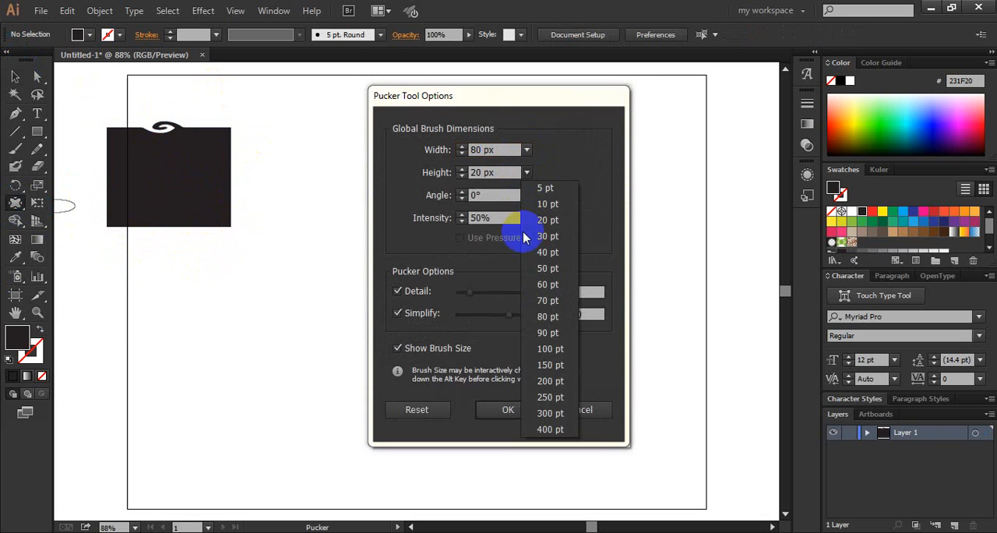
click(526, 316)
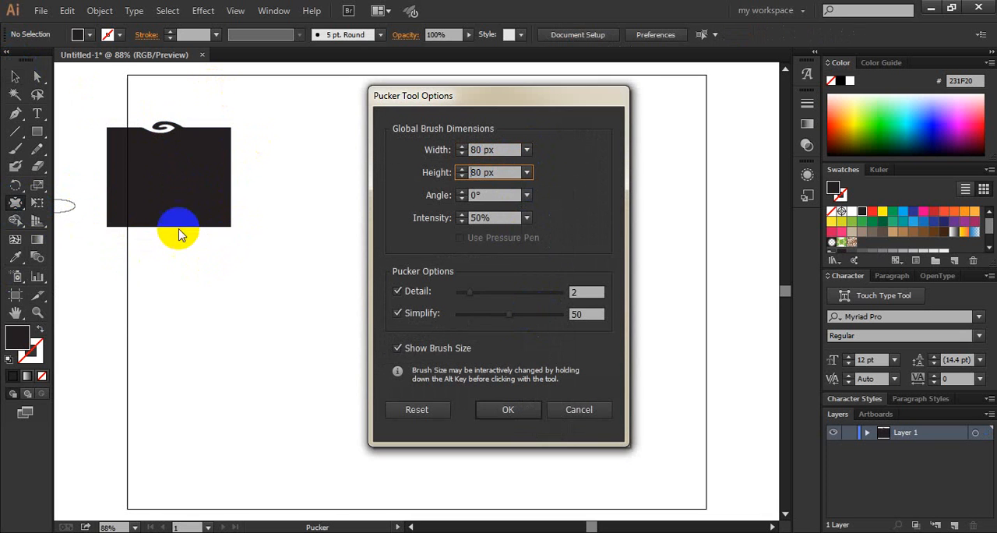
click(508, 409)
- Pucker the shape's bottom edge and right corners into spikes, and push notches into both sides with the Pucker tool
mouse_move(204, 222)
mouse_down()
mouse_move(238, 380)
mouse_move(238, 366)
mouse_up()
drag(138, 212, 194, 351)
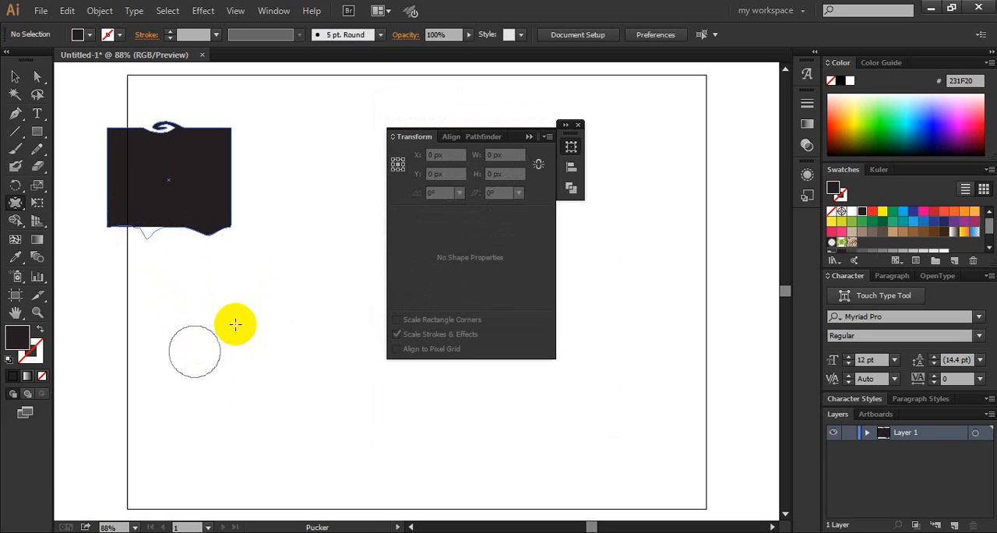
mouse_move(209, 253)
mouse_down()
mouse_move(201, 278)
mouse_move(202, 391)
mouse_up()
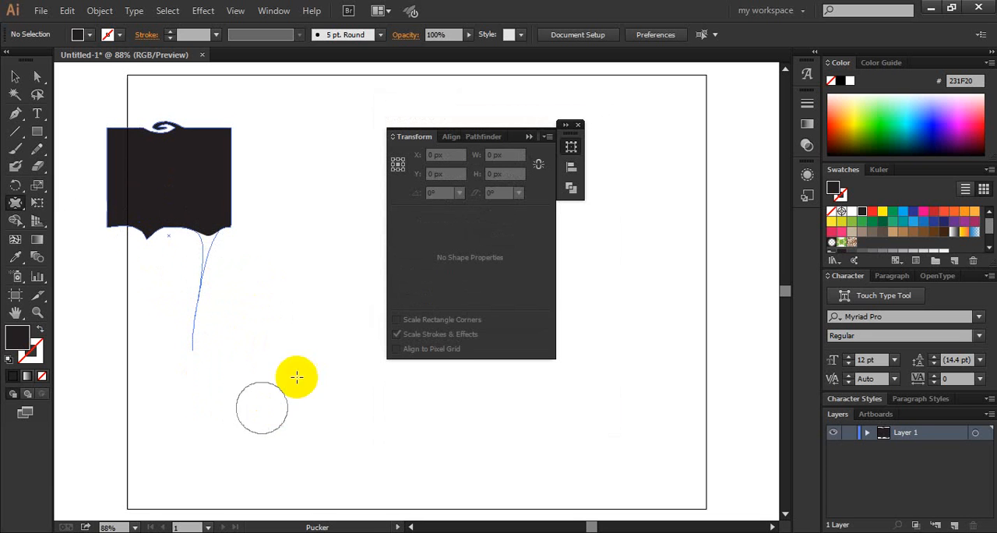
drag(240, 223, 262, 259)
drag(326, 310, 324, 305)
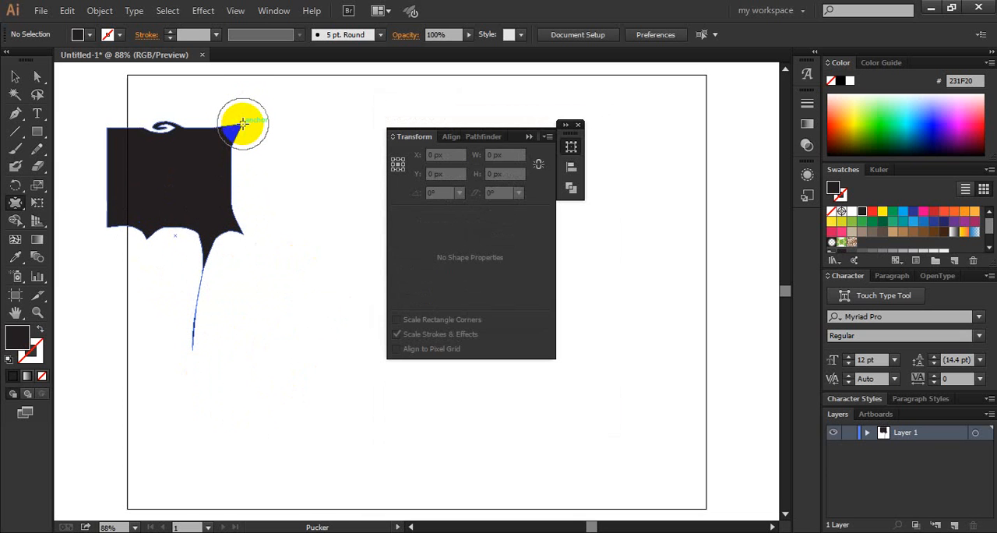
mouse_move(243, 123)
mouse_down()
mouse_move(249, 129)
mouse_move(304, 100)
mouse_up()
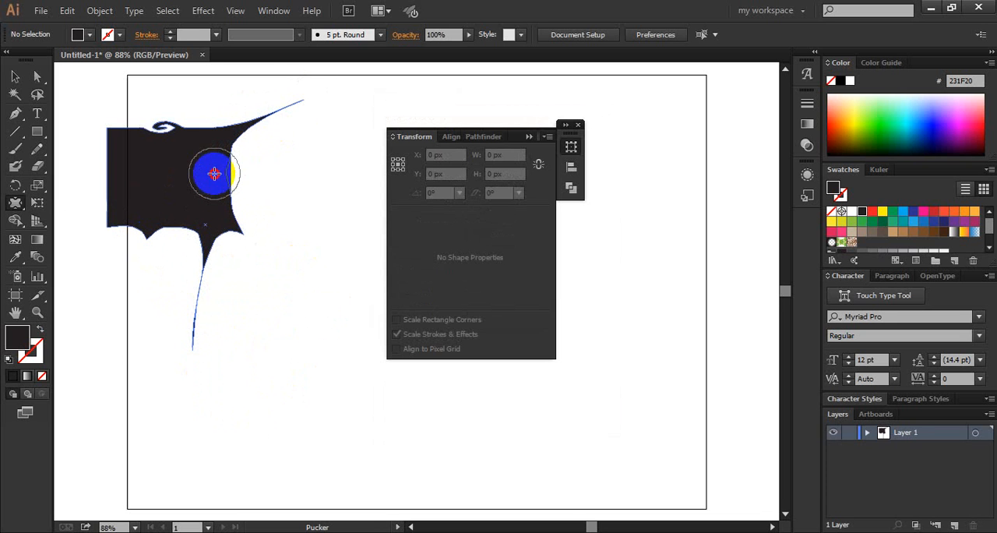
mouse_move(214, 173)
mouse_down()
mouse_move(186, 195)
mouse_move(123, 184)
mouse_move(154, 180)
mouse_move(123, 158)
mouse_up()
- Select the puckered black shape and delete it
click(47, 165)
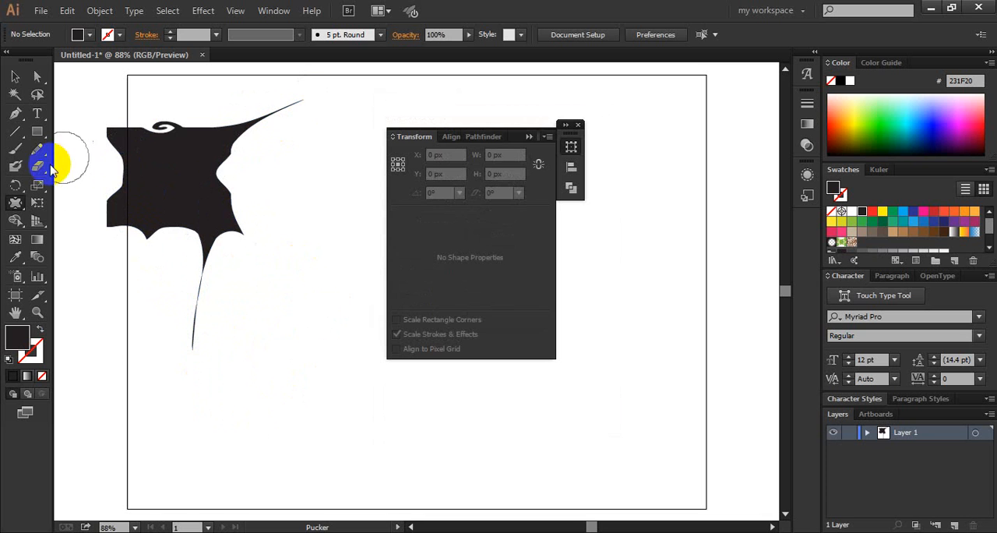
click(16, 77)
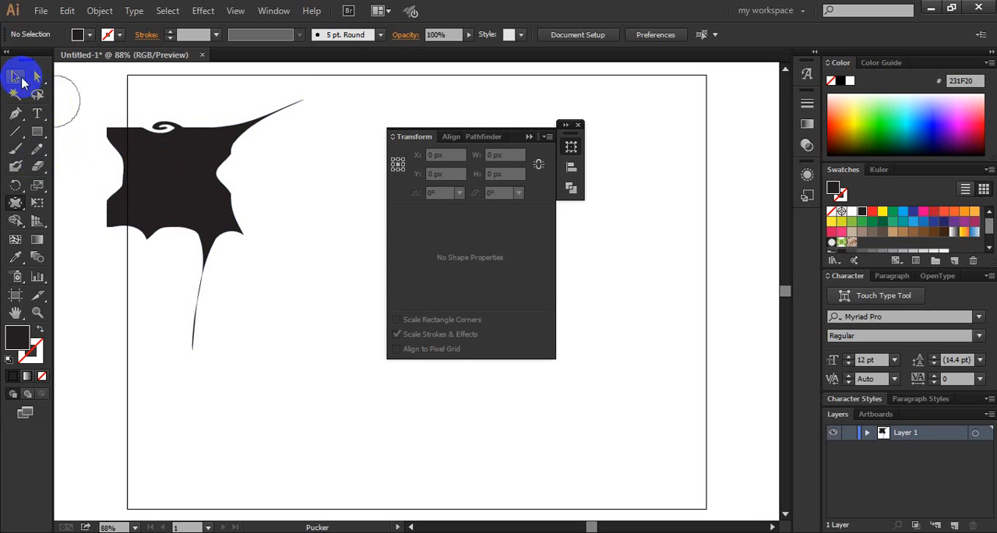
click(212, 125)
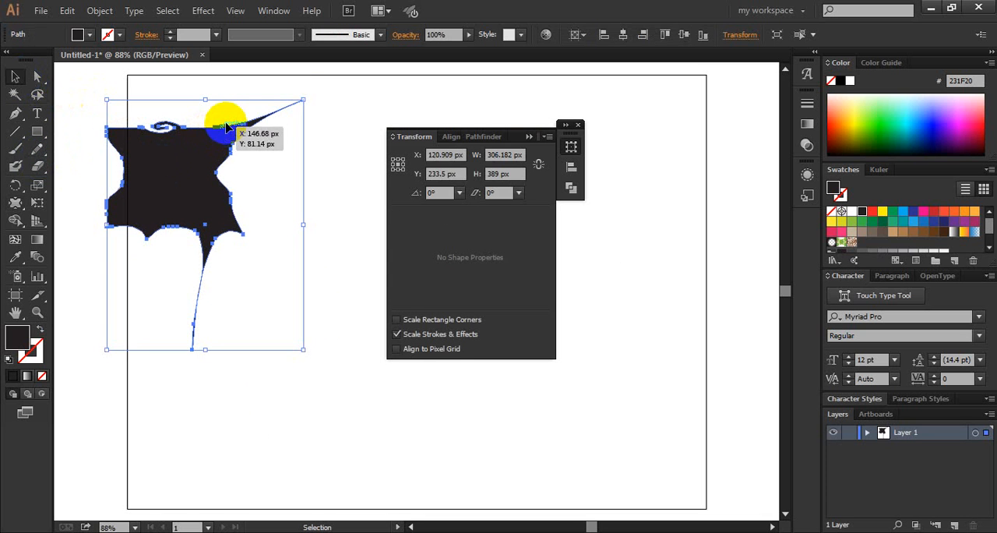
key(Delete)
- Draw a black rectangle about 216 × 185 px in the upper left part of the artboard
click(37, 147)
click(38, 132)
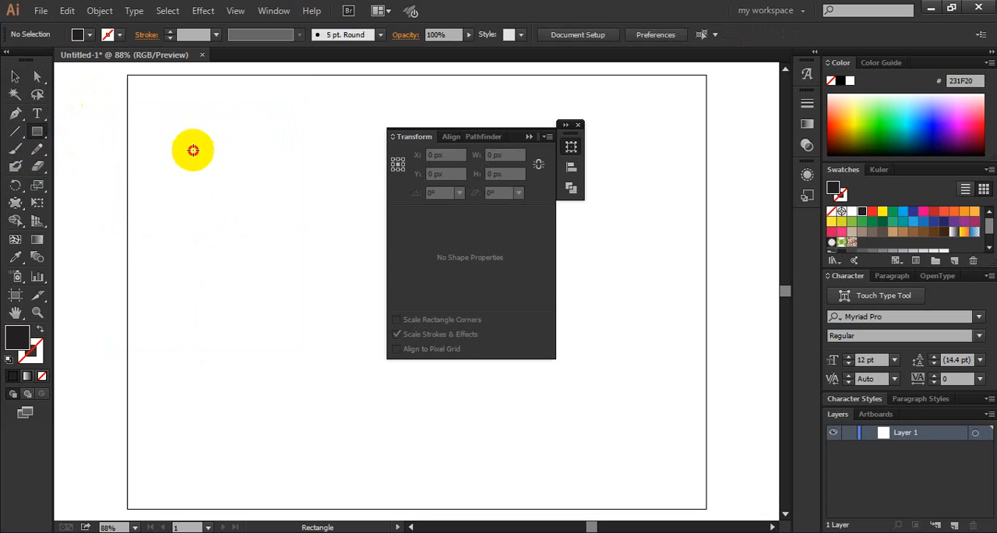
drag(182, 133, 323, 250)
- Bloat the rectangle's edges with the Bloat tool, bulging the top and right edges outward and denting all but the top inward
drag(16, 202, 105, 273)
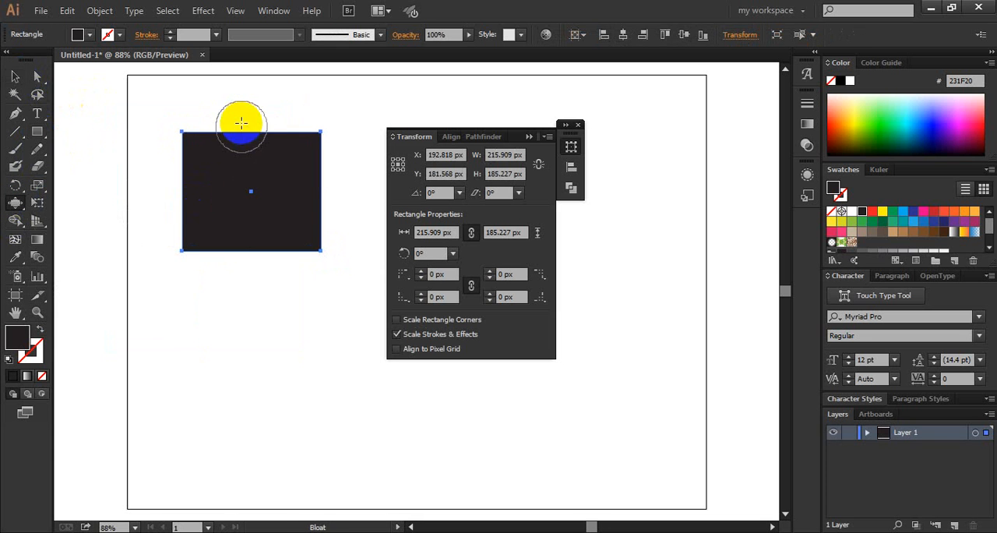
drag(246, 152, 243, 144)
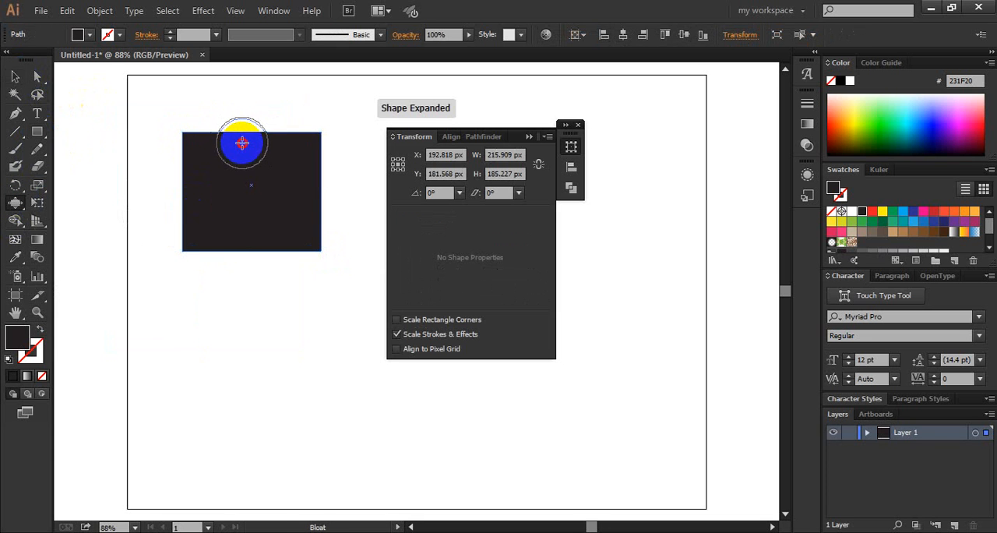
drag(333, 214, 247, 244)
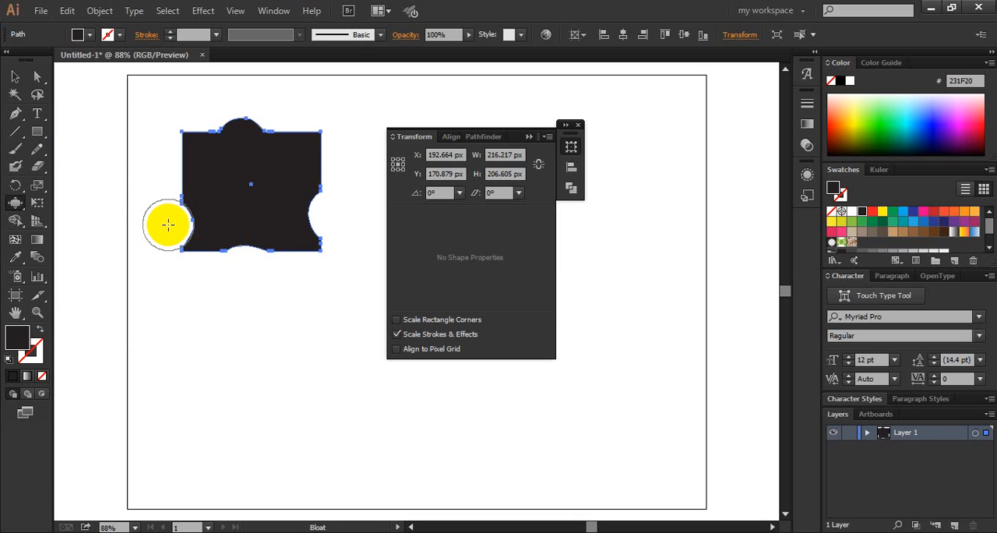
drag(173, 215, 165, 169)
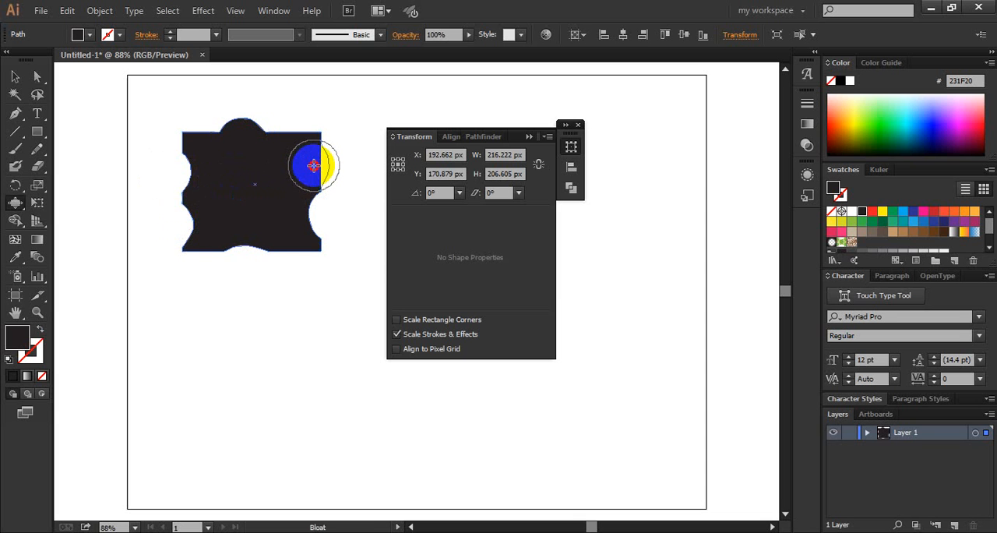
drag(313, 165, 210, 167)
- Delete the bloated shape to empty the artboard, and close the floating Transform panel group
click(19, 84)
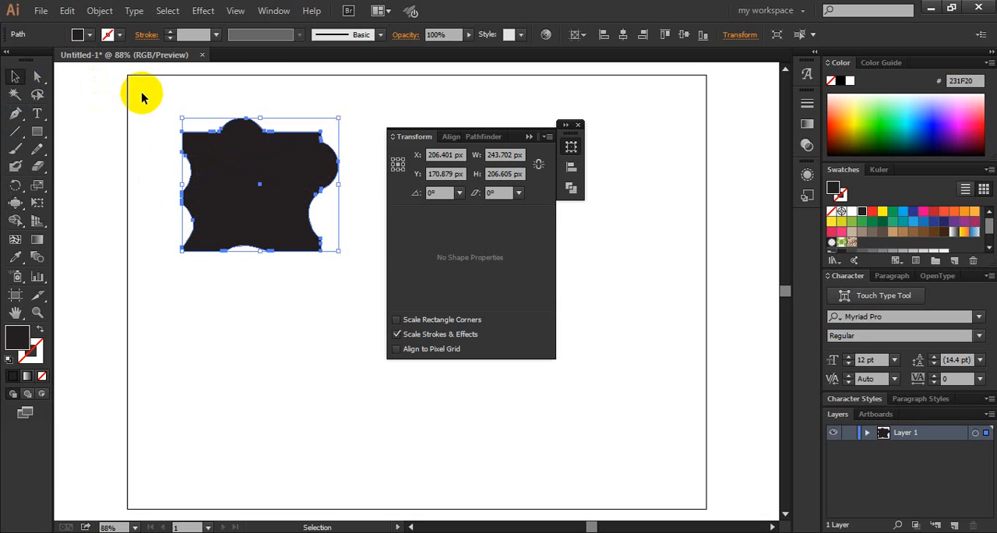
drag(262, 99, 173, 248)
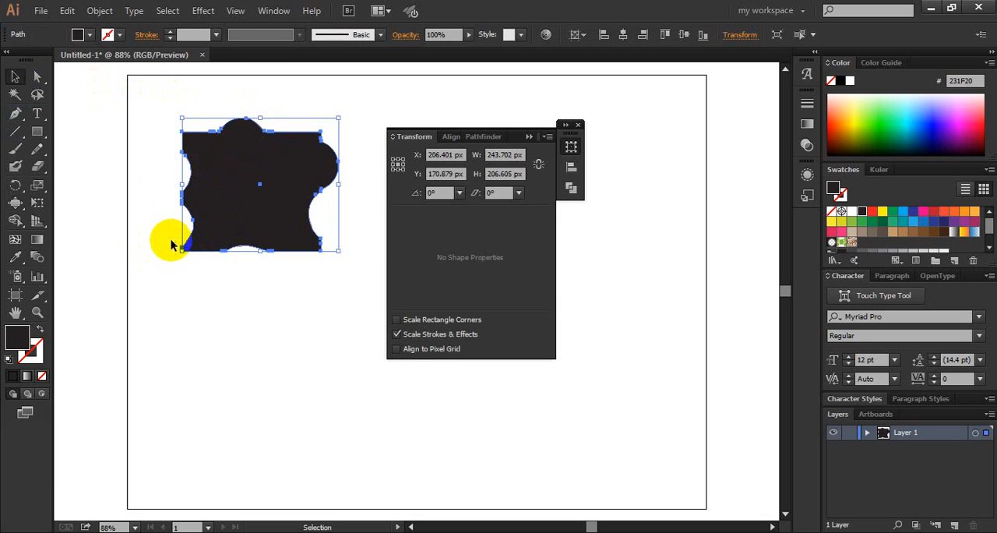
drag(15, 203, 84, 291)
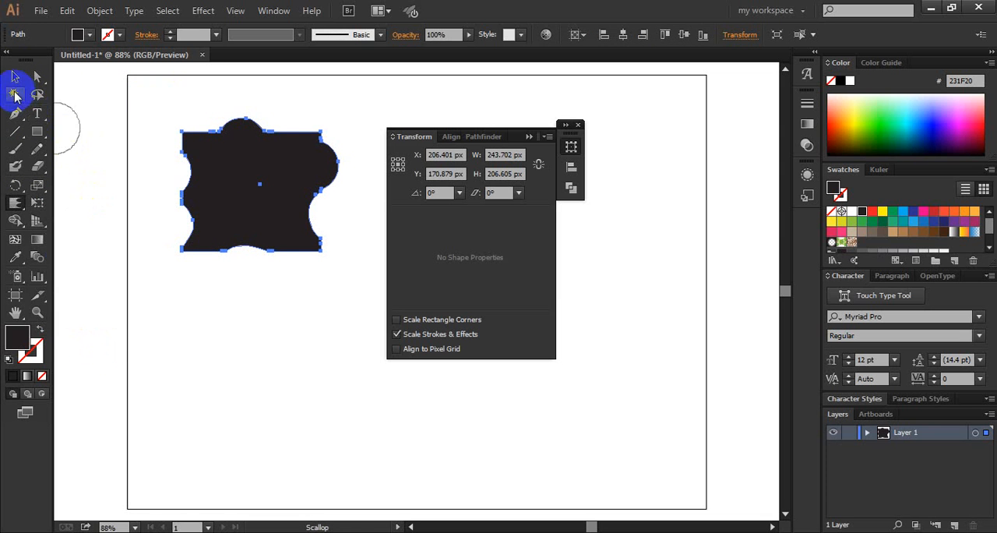
click(15, 75)
click(133, 122)
drag(272, 341, 131, 184)
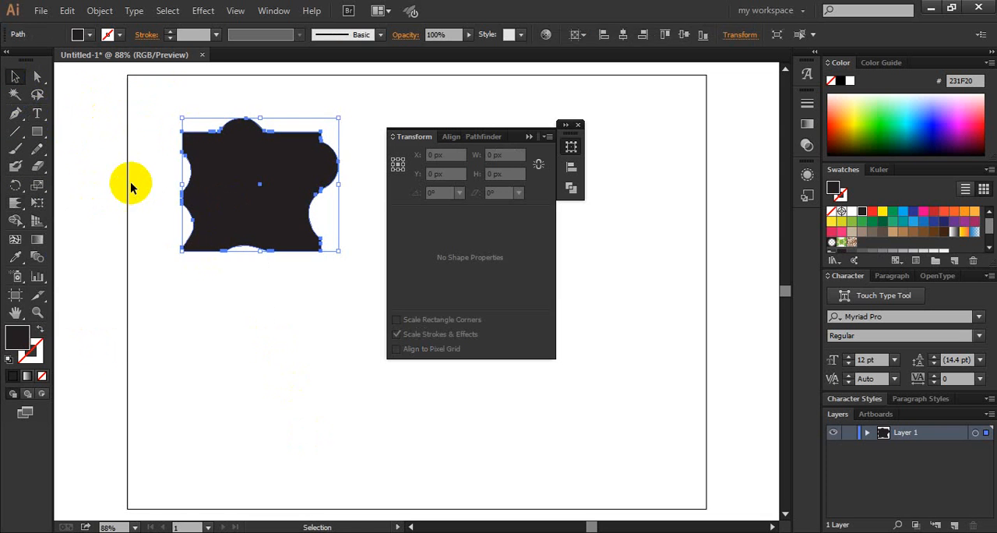
key(Delete)
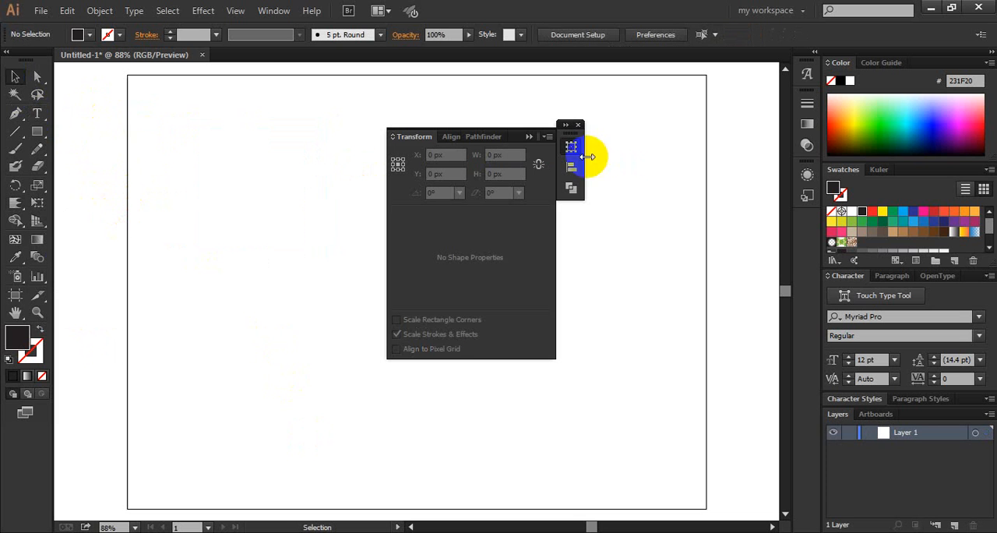
click(579, 126)
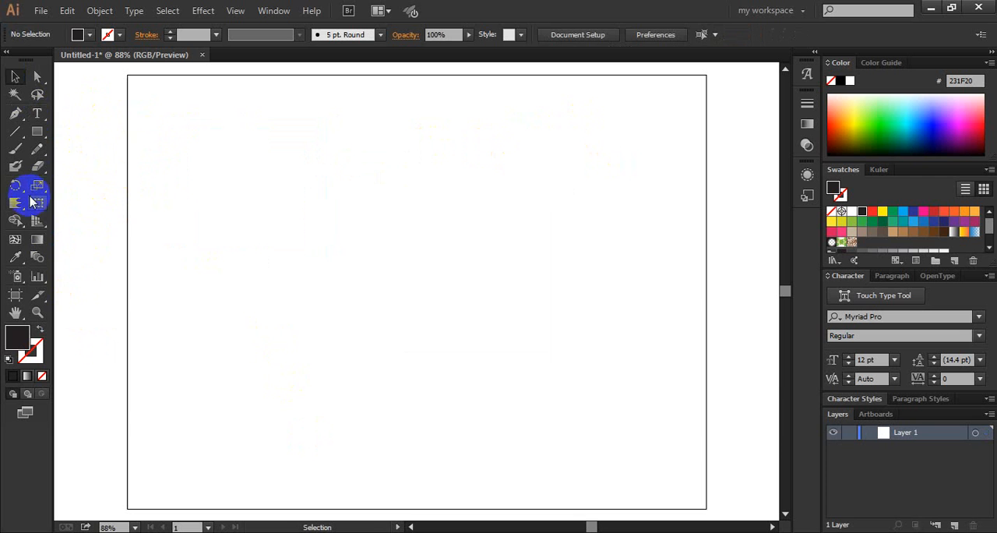
- Show the perspective grid and hide it again with the Rectangle tool active
click(36, 220)
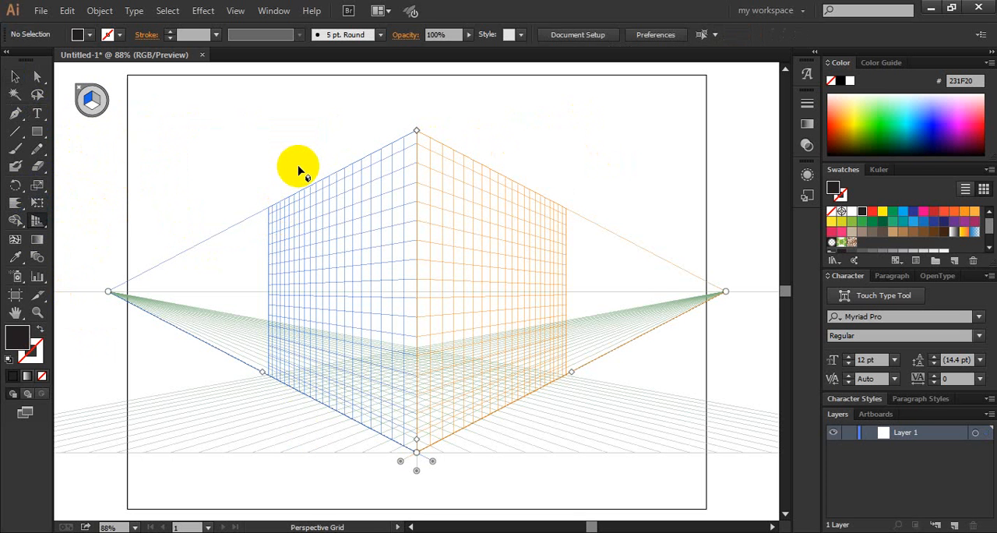
click(37, 131)
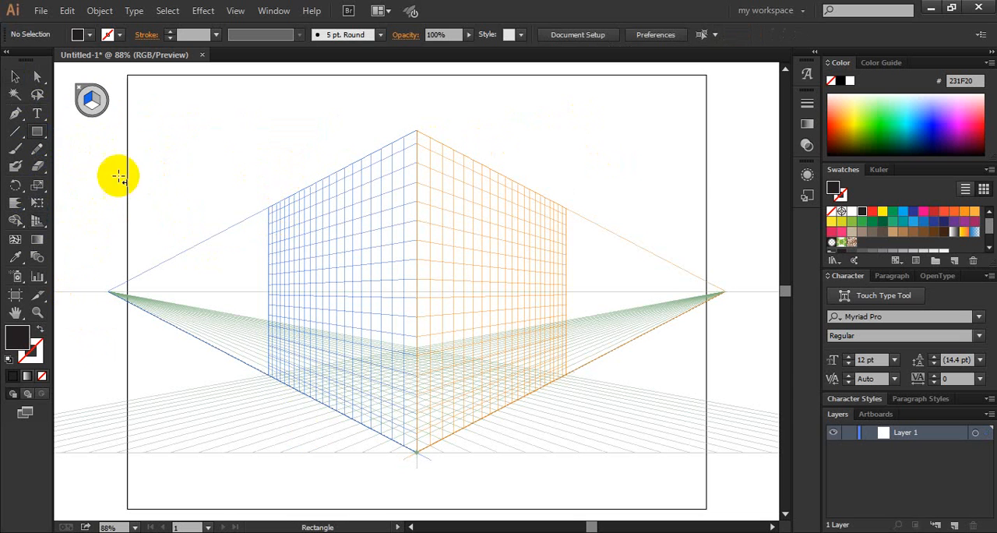
click(80, 92)
- Draw a flat black rectangle about 416 × 249 px without the grid, delete it and close the floating panel group
drag(188, 142, 455, 301)
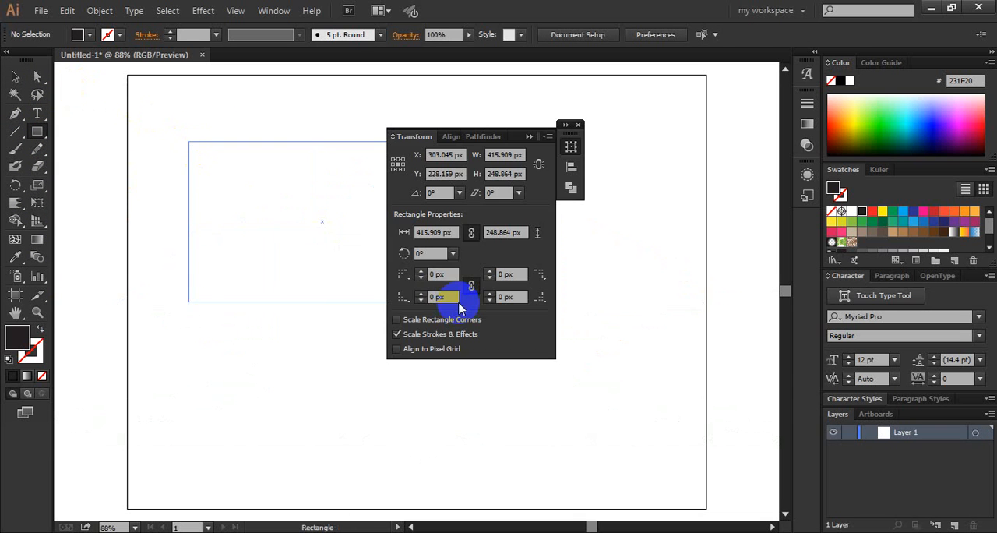
key(Delete)
click(530, 136)
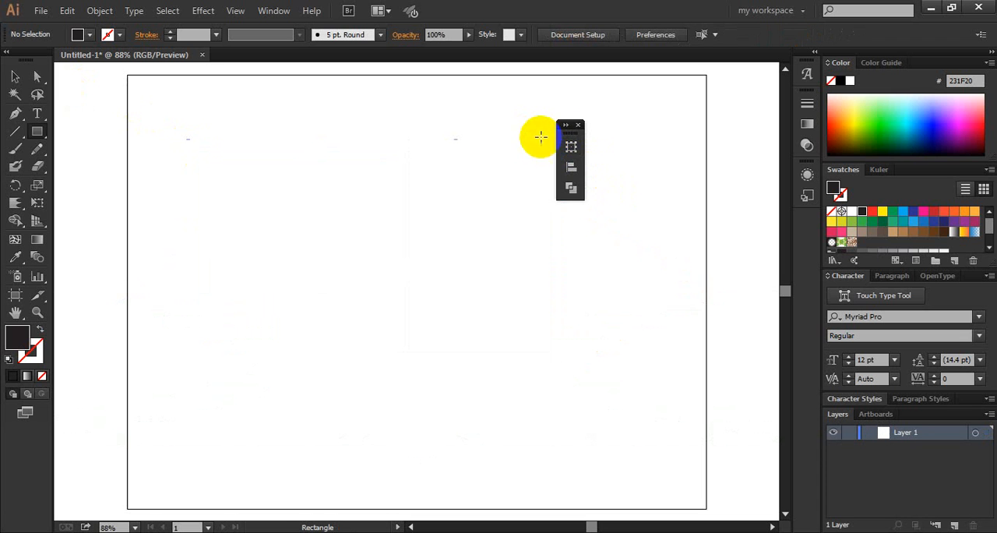
click(579, 125)
- Show the perspective grid and draw a black rectangle on its left plane
click(39, 257)
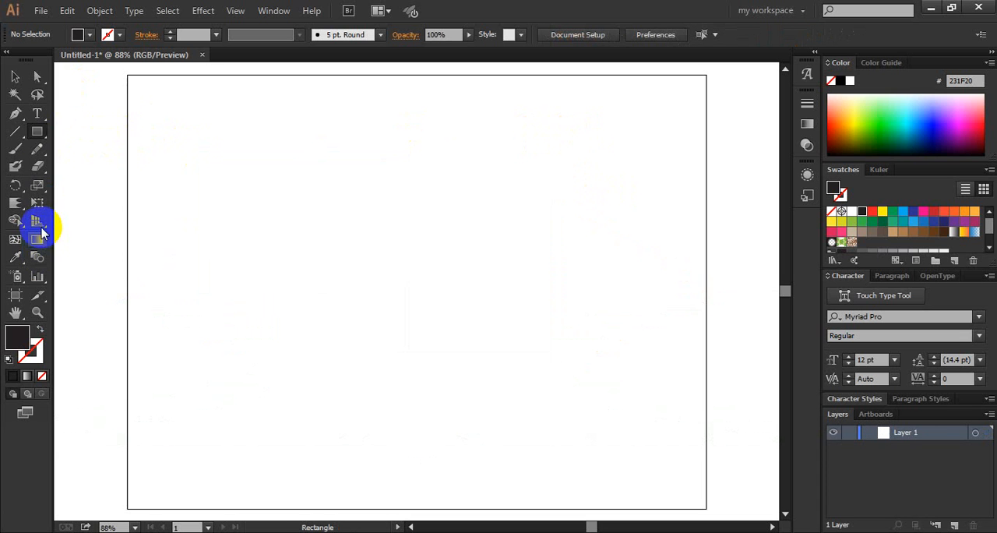
click(39, 225)
click(35, 185)
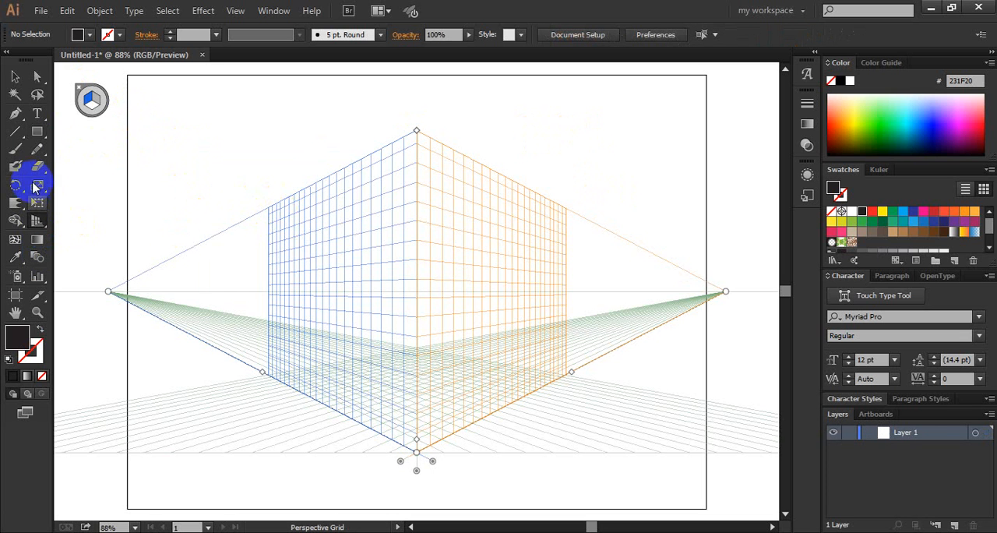
click(36, 131)
drag(273, 201, 380, 339)
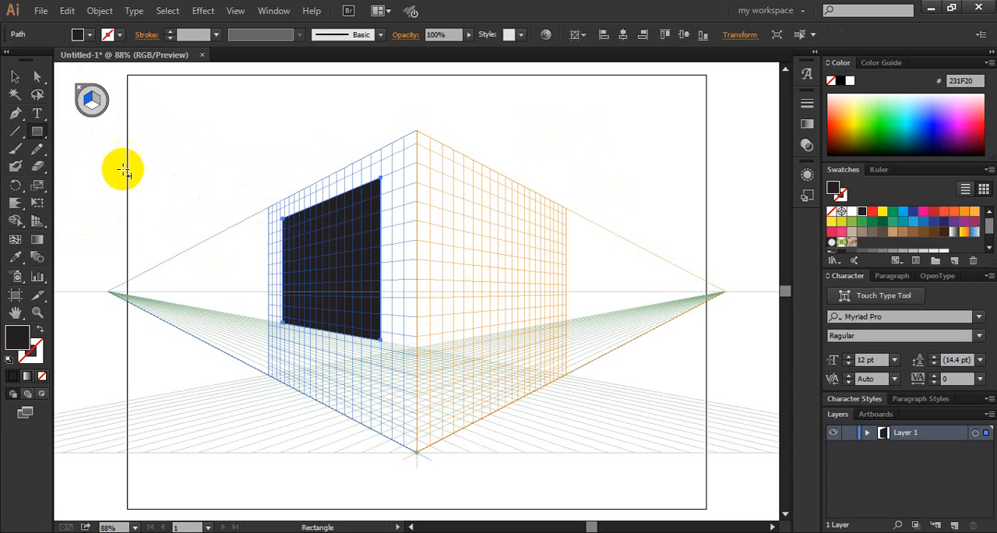
- Make the right grid plane active and draw a black rectangle in perspective on it
click(93, 101)
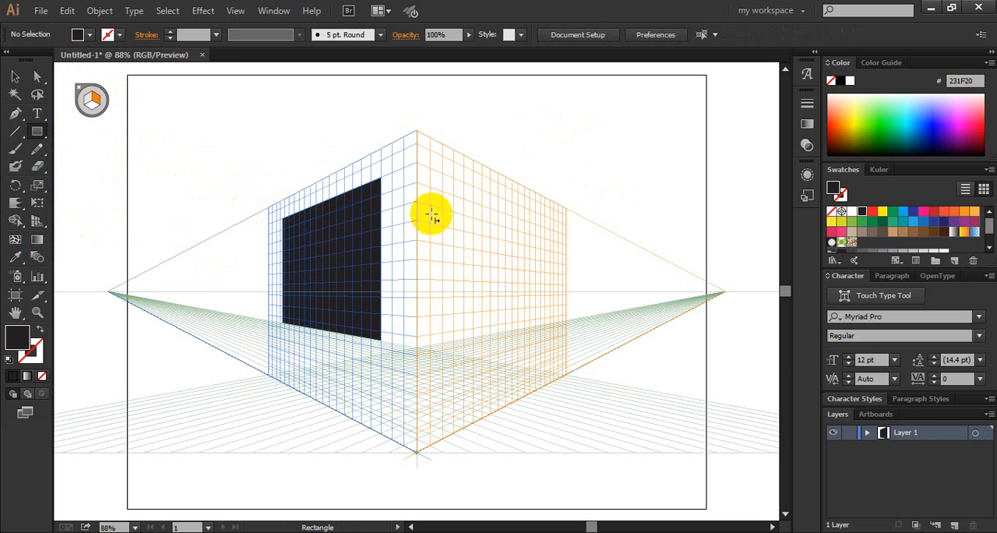
drag(430, 203, 541, 371)
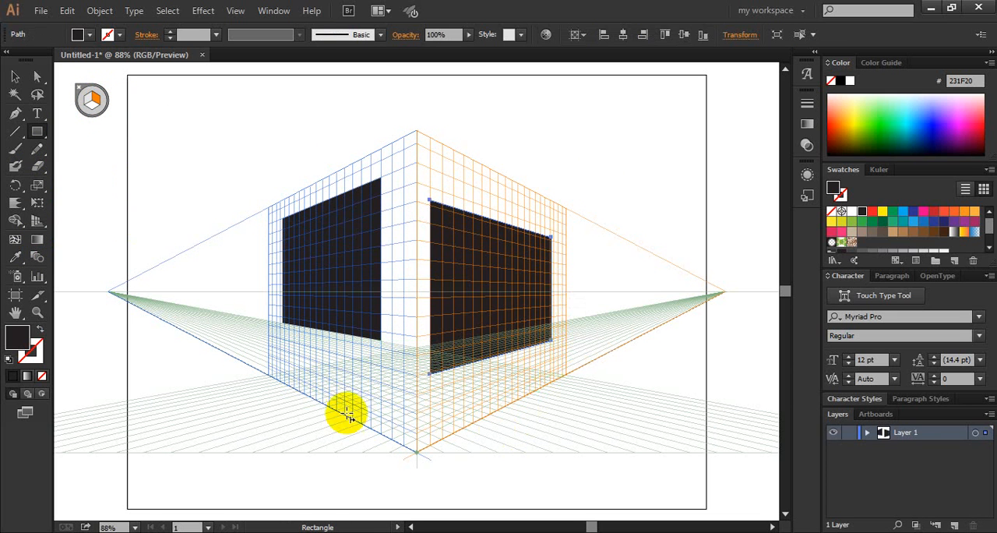
- Make the ground grid plane active and draw a large and a small black rectangle in perspective on it
click(89, 103)
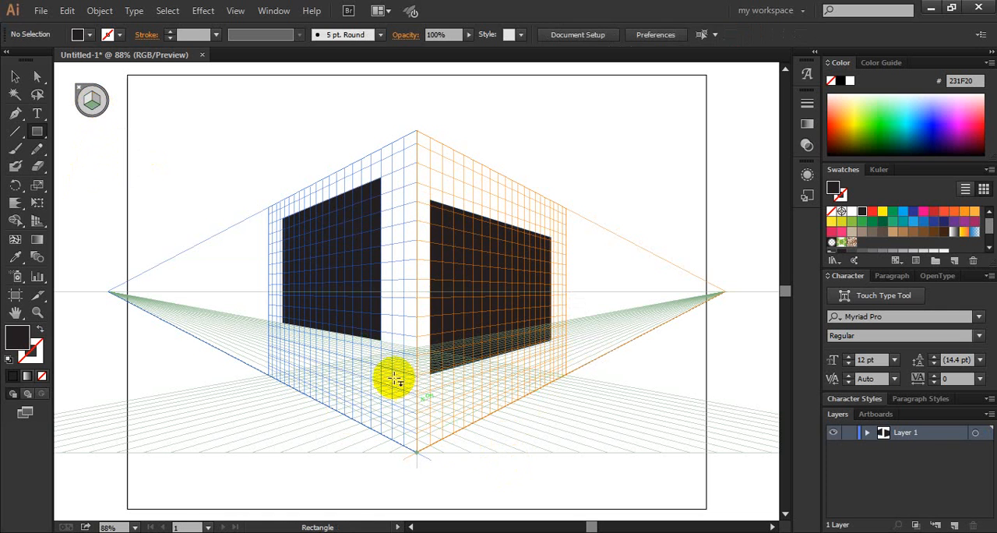
drag(392, 379, 437, 424)
drag(438, 420, 461, 439)
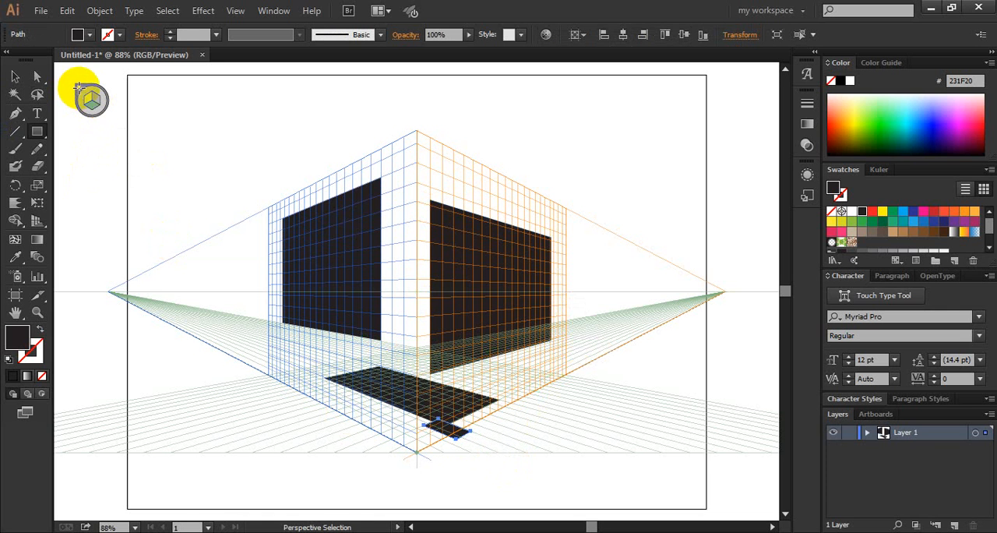
- Hide the perspective grid and move the small ground rectangle onto the larger one
click(78, 88)
click(11, 77)
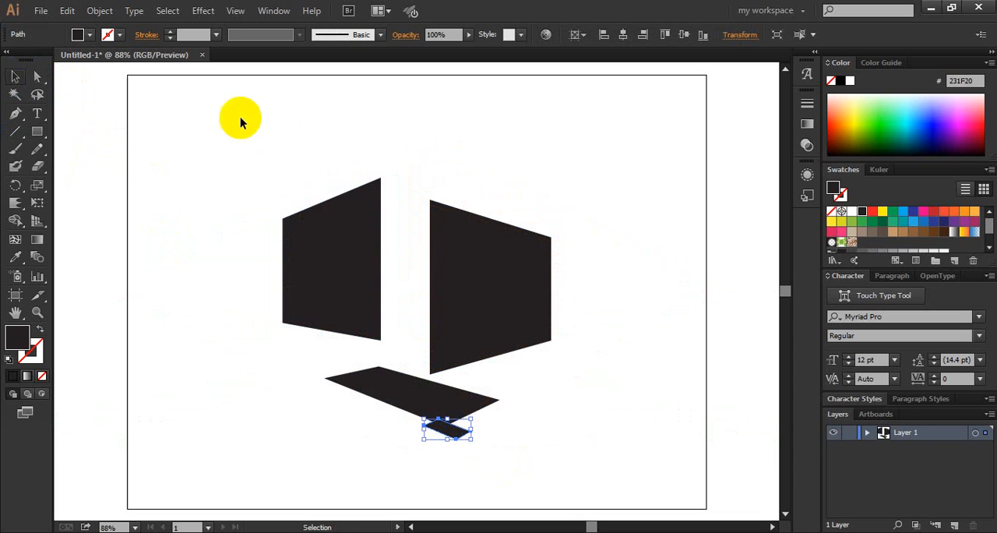
click(271, 124)
drag(455, 433, 434, 407)
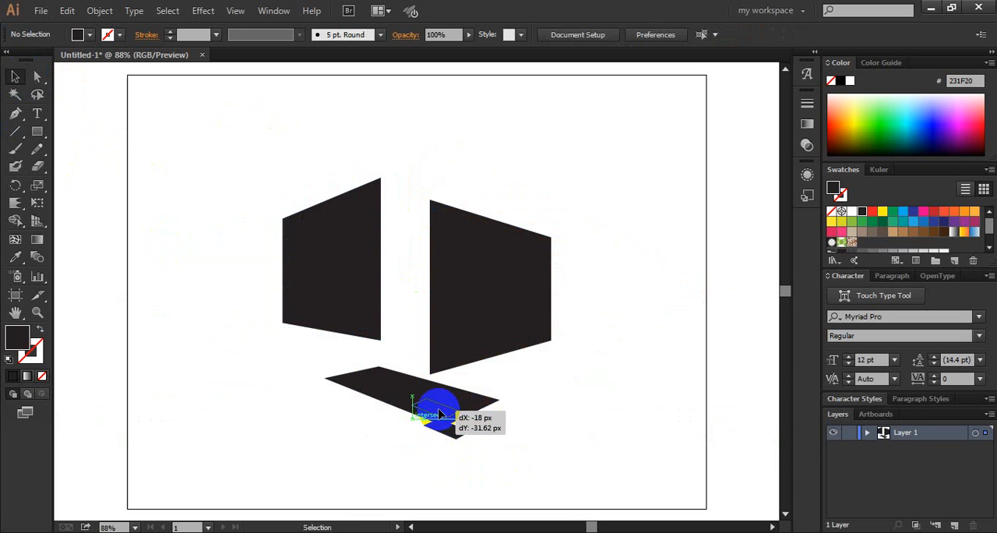
- Look through the Perspective Grid view options, including the one, two and three point perspective entries, with all shapes selected
key(ctrl+a)
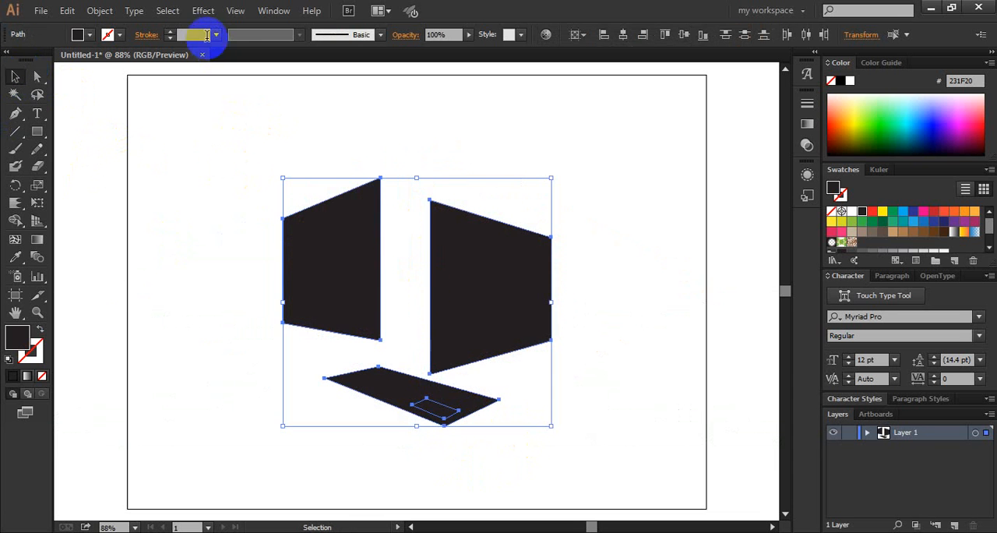
click(235, 10)
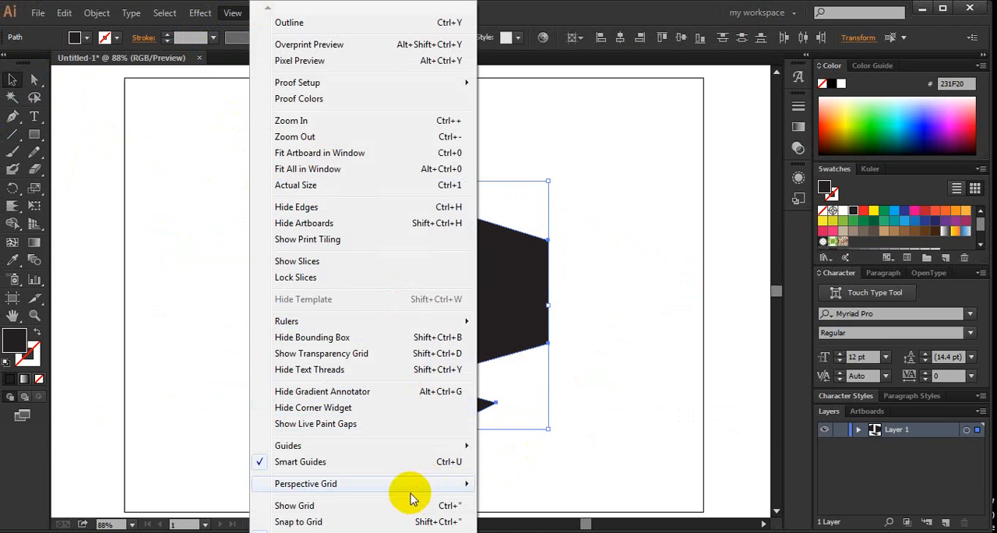
click(219, 16)
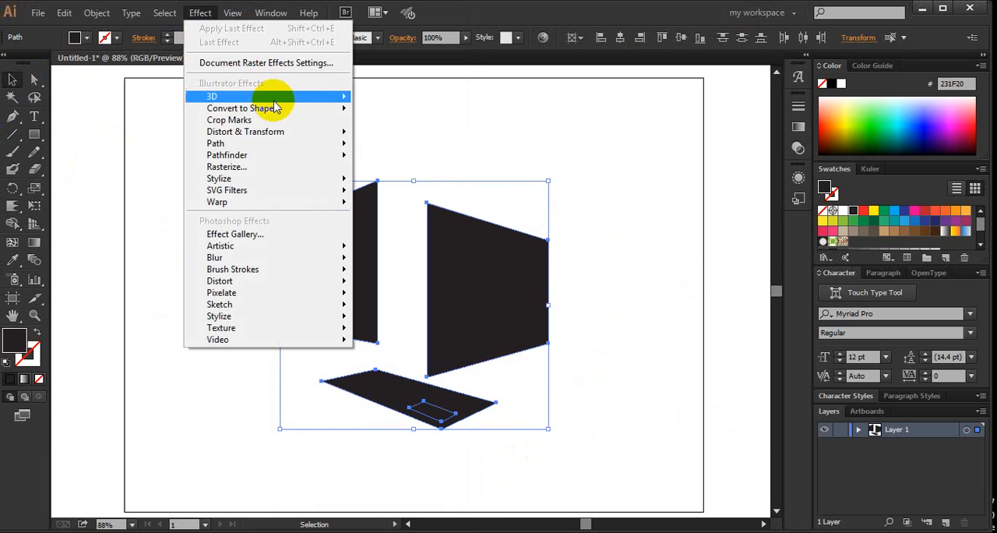
click(231, 12)
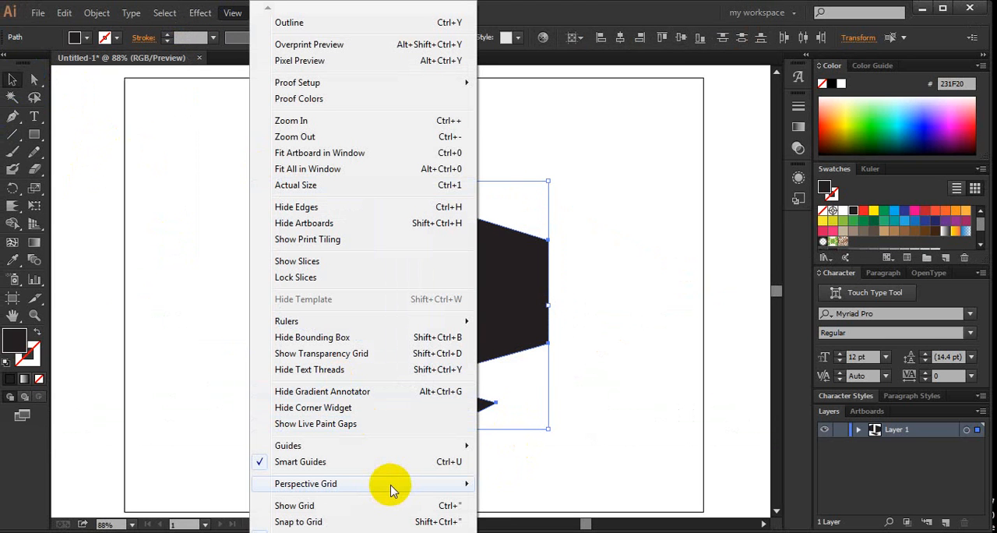
mouse_move(390, 489)
click(523, 317)
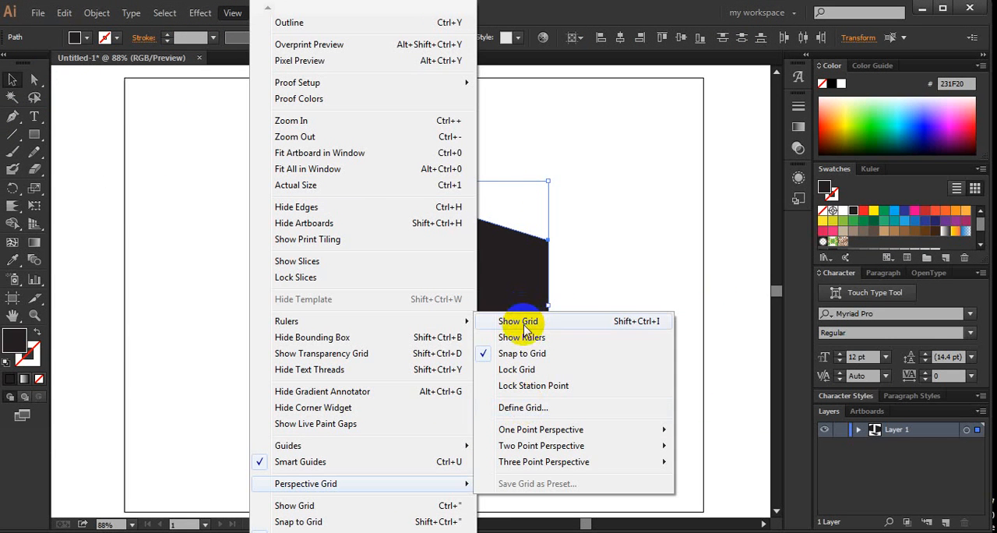
click(673, 224)
click(678, 234)
- Select all the perspective shapes and delete them
drag(699, 329, 260, 223)
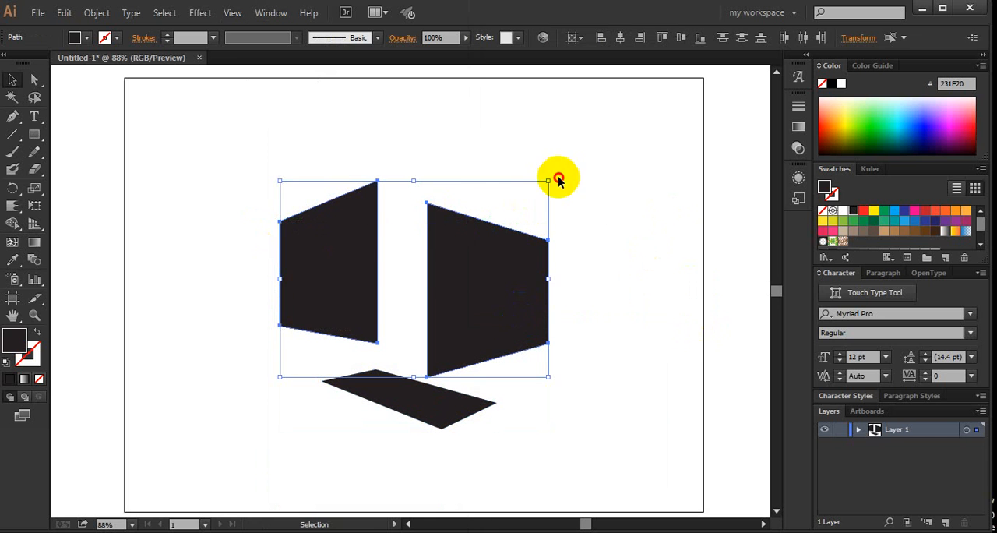
drag(603, 168, 255, 423)
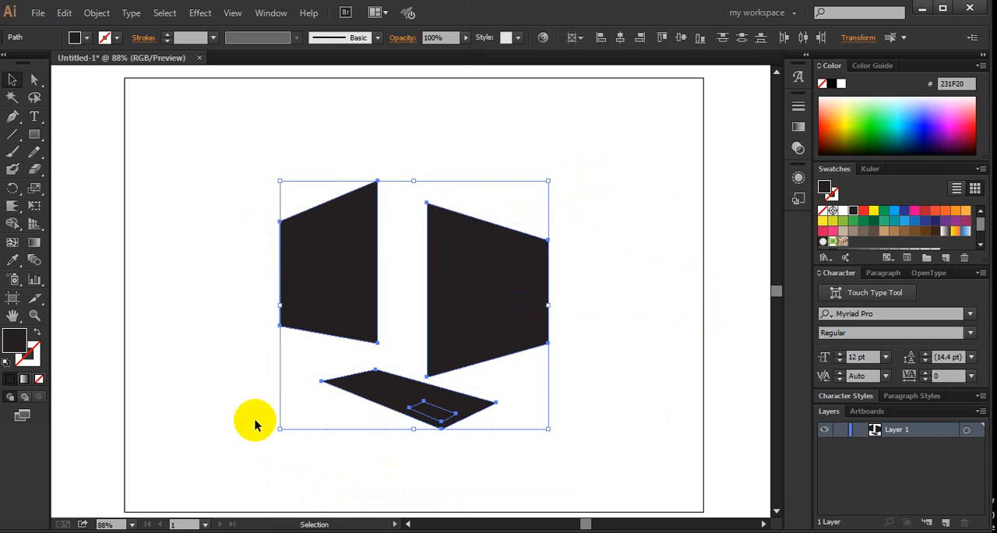
key(Delete)
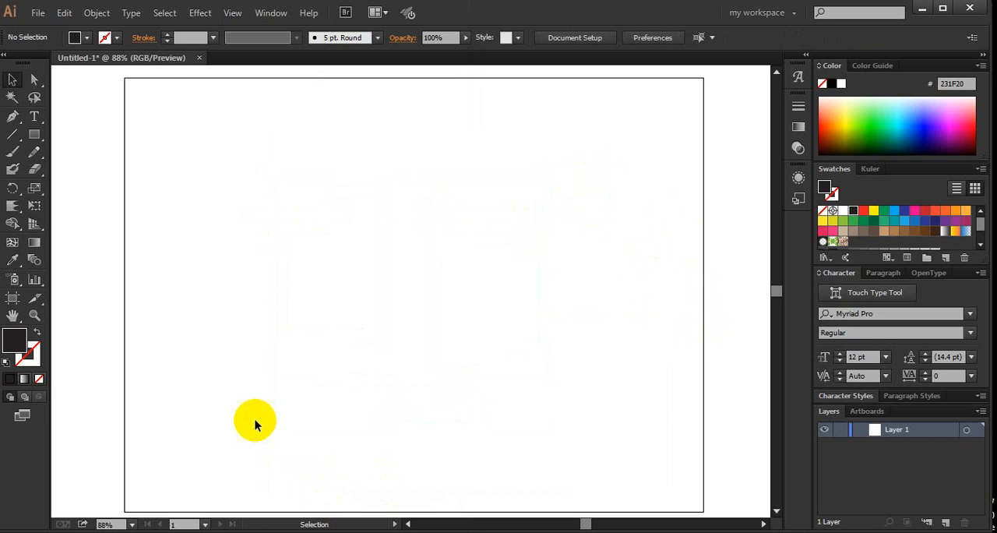
- Draw a flat black rectangle in the upper-left part of the artboard and select it with the Selection tool
click(34, 134)
drag(203, 133, 465, 295)
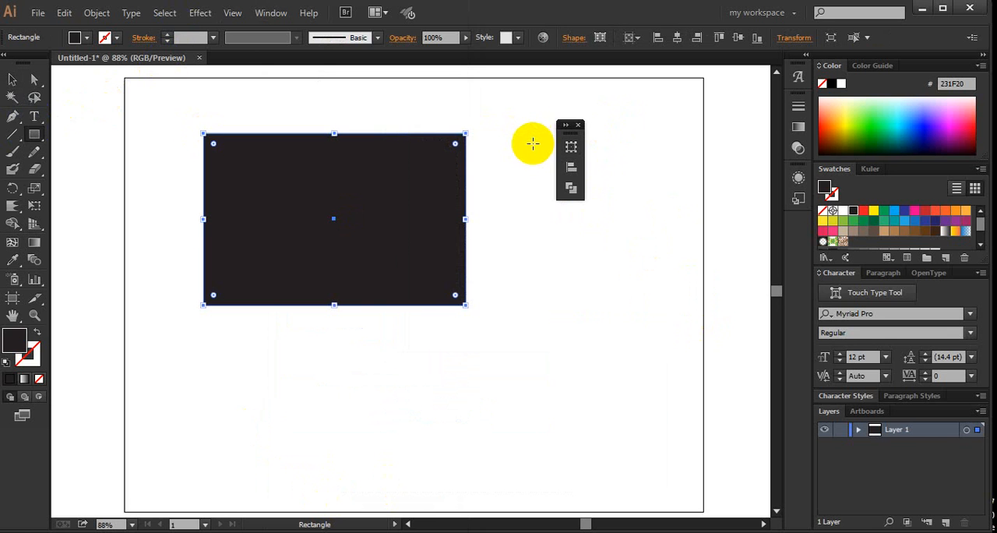
click(13, 79)
drag(141, 127, 363, 298)
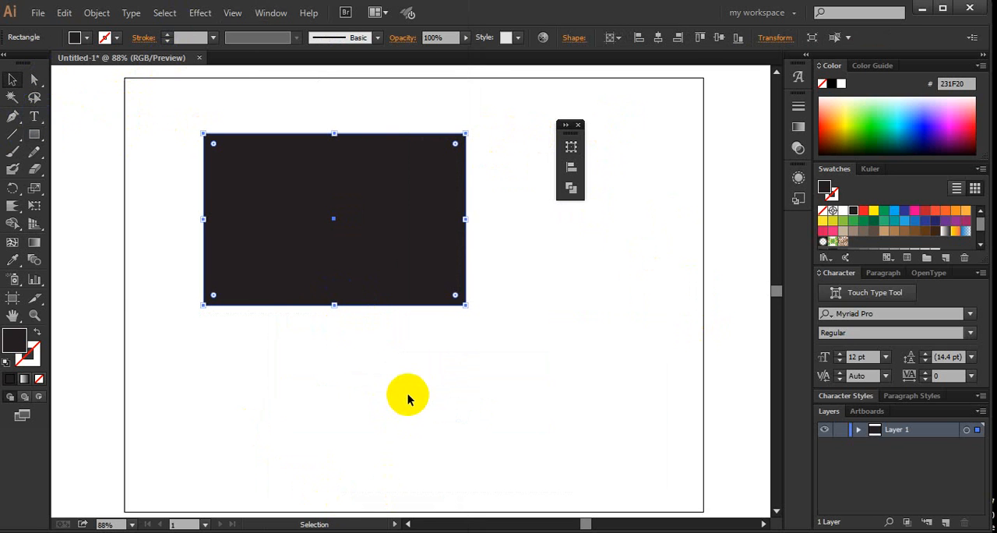
drag(425, 381, 206, 224)
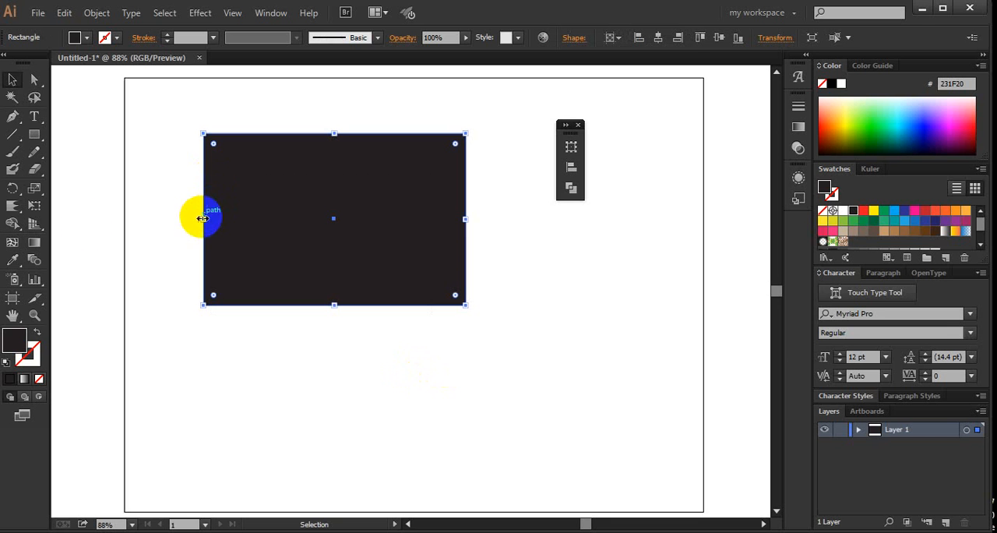
- Bring up the Gradient settings and apply a linear white-to-black gradient to the rectangle
click(31, 262)
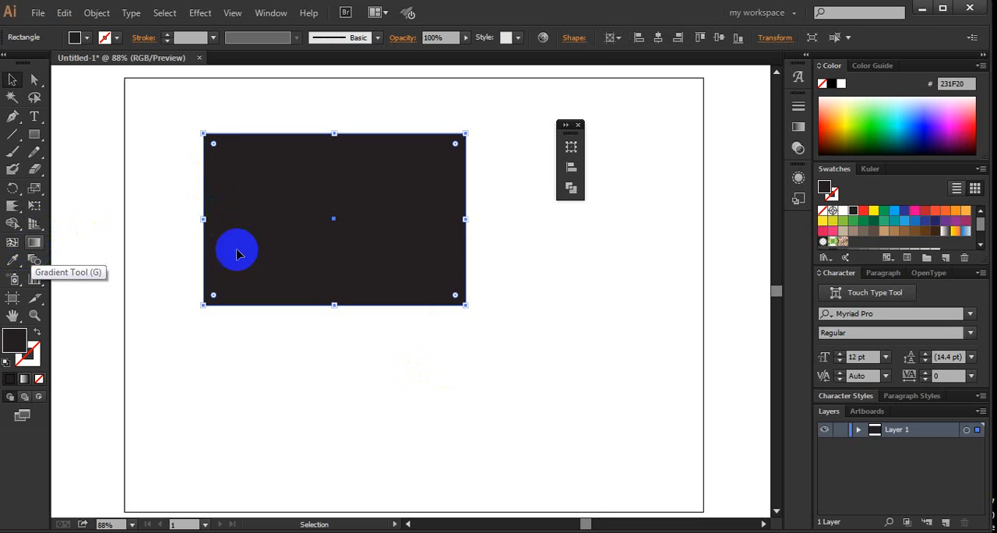
click(273, 17)
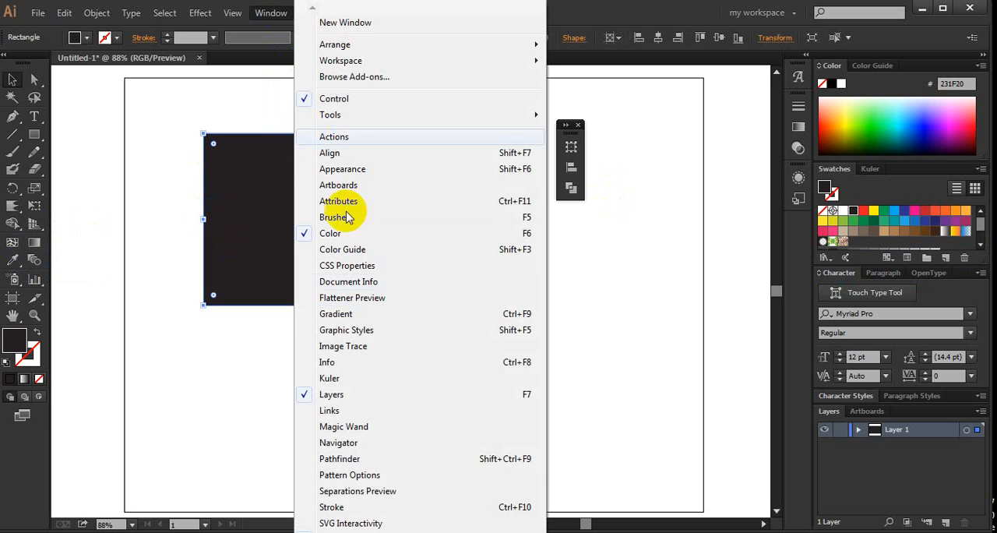
click(419, 321)
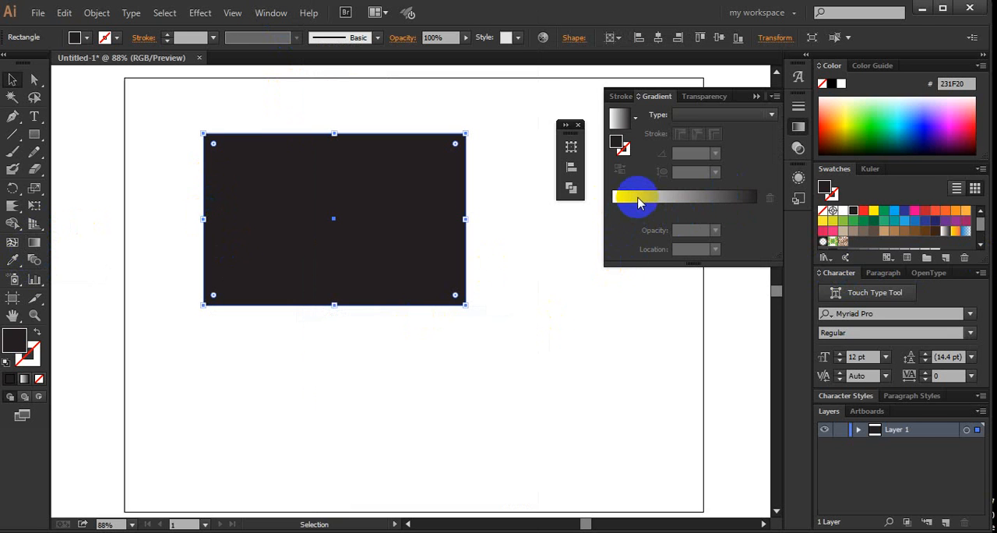
drag(465, 368, 230, 244)
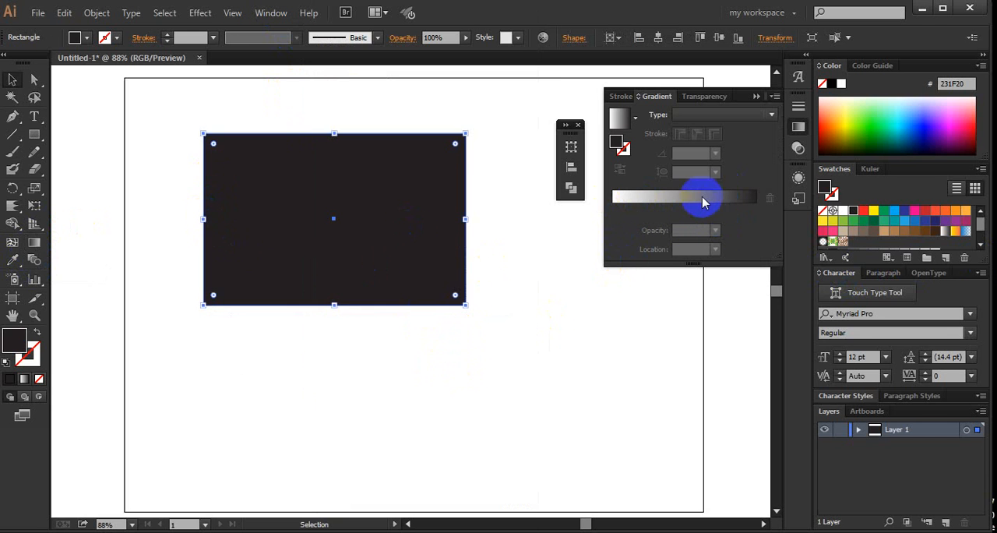
click(704, 203)
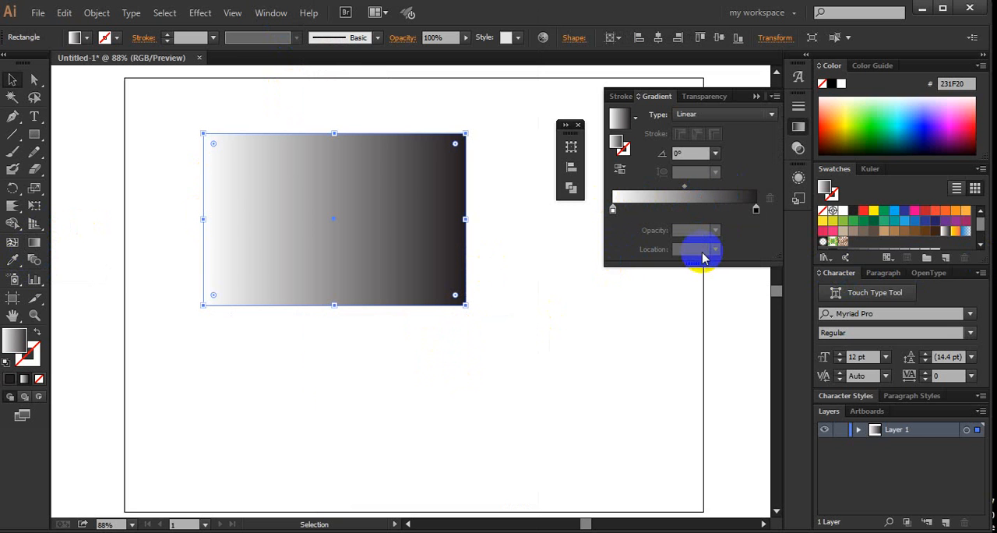
drag(521, 347, 142, 218)
drag(395, 350, 176, 234)
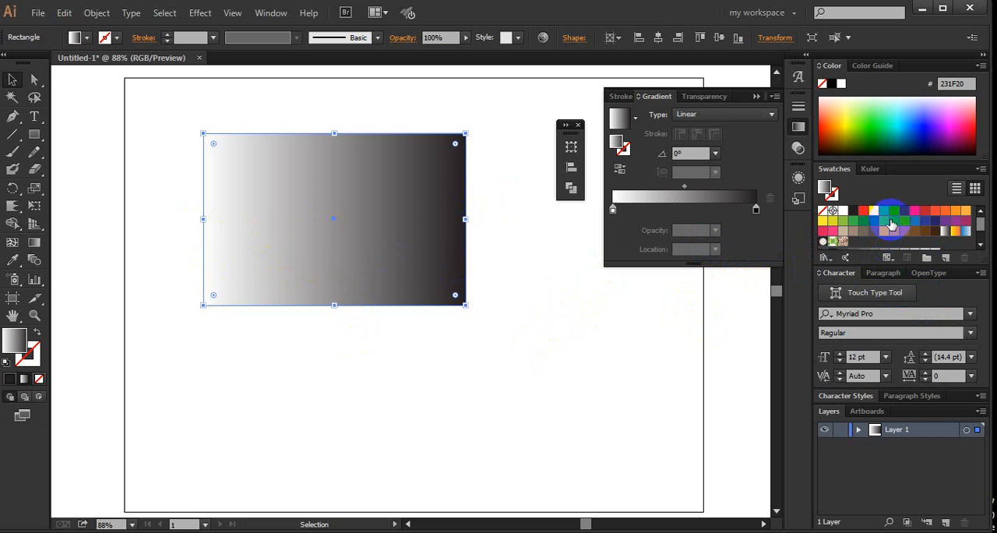
- Recolour the gradient with a dark blue stop (2E3192) at 0%, a green stop (00A651) at 51% and an orange-red end stop
drag(903, 217, 611, 211)
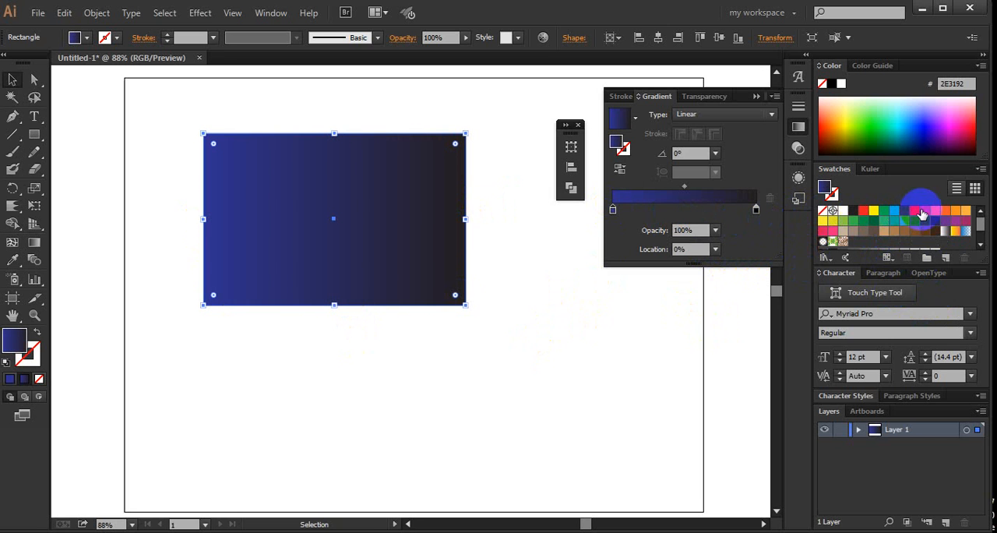
drag(921, 215, 763, 225)
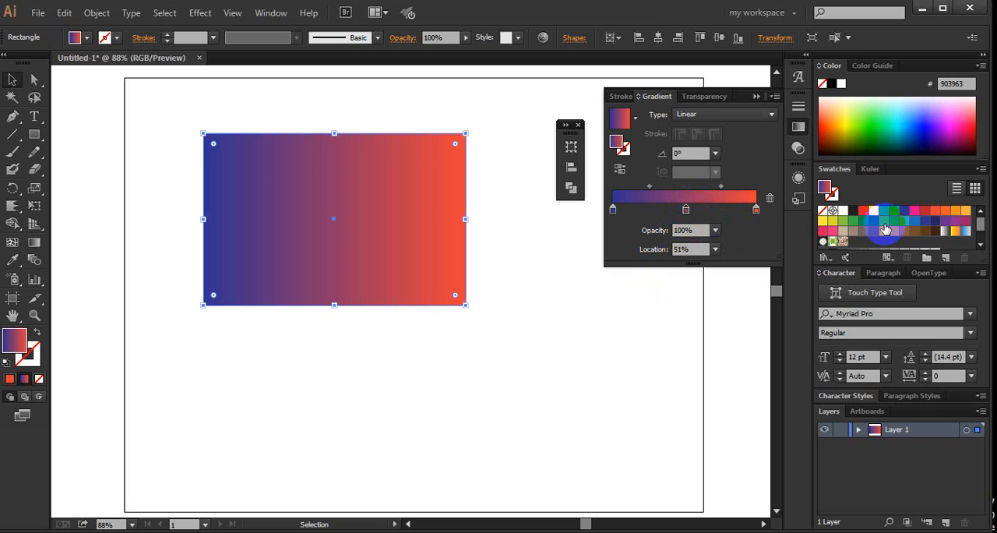
drag(857, 211, 686, 209)
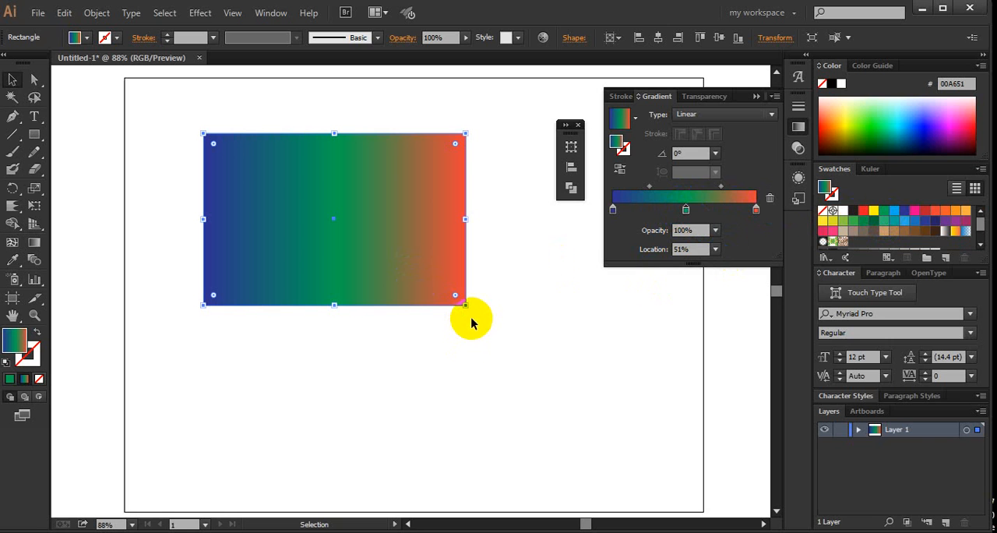
- Try linear gradient angles of 90°, 120° and finally -135° on the rectangle
click(715, 152)
click(731, 234)
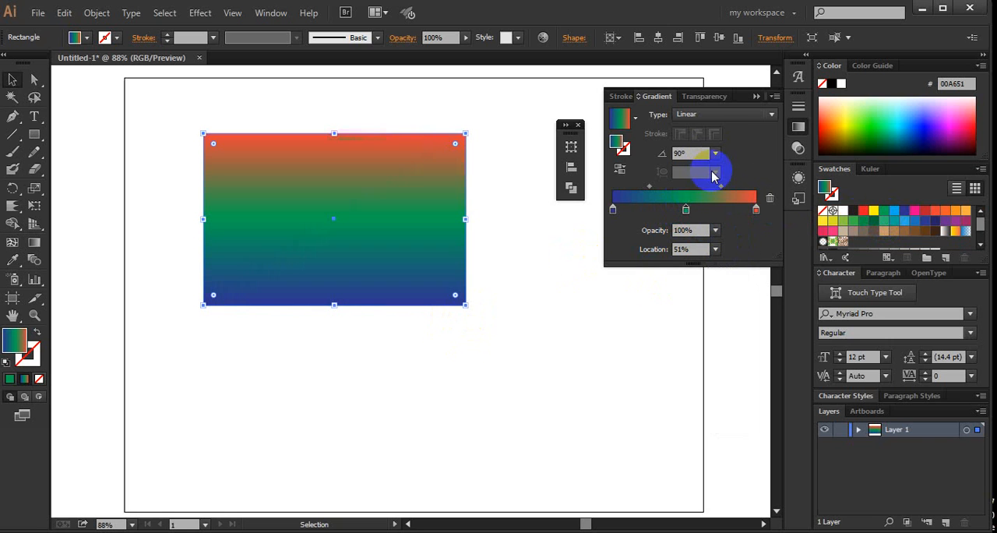
click(715, 153)
click(730, 221)
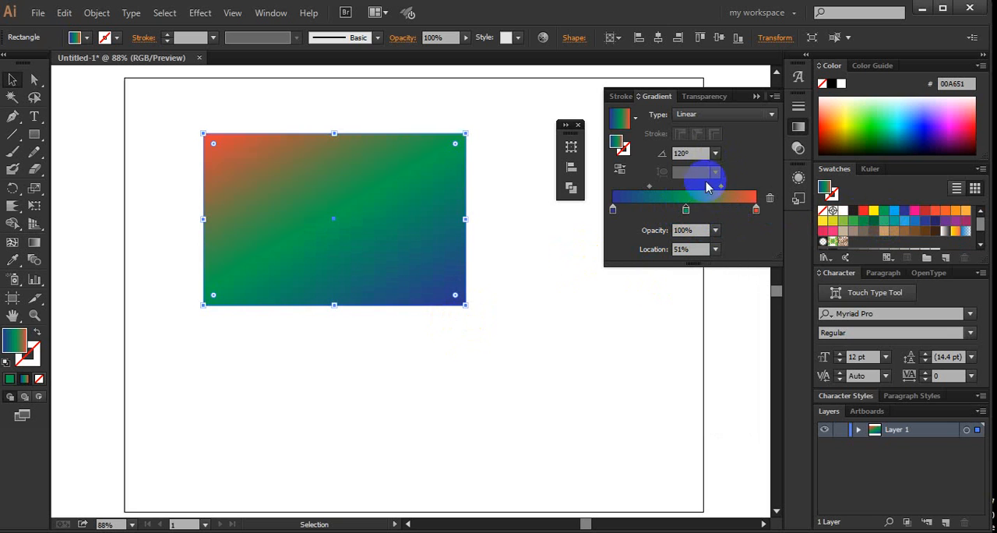
click(715, 153)
click(732, 408)
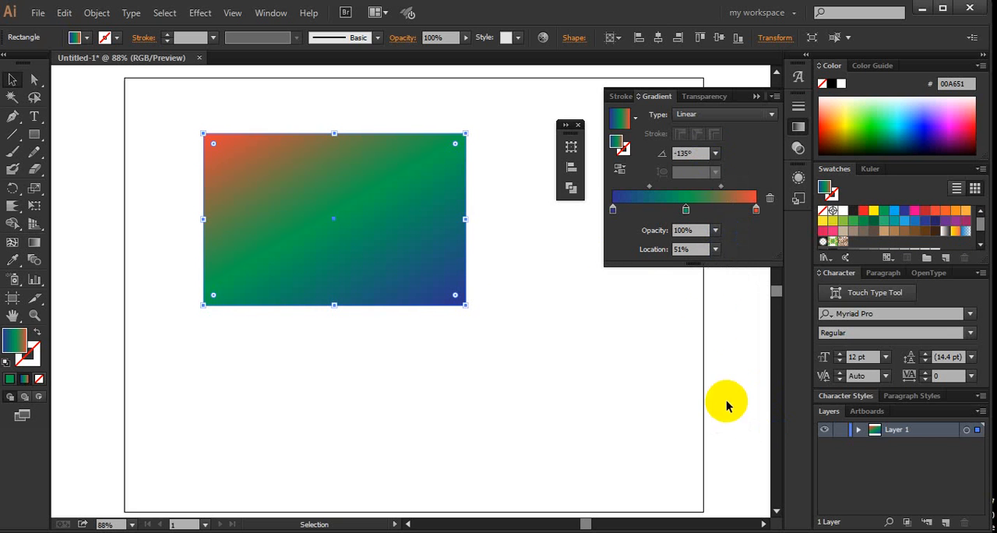
- Compare the Radial and Linear gradient types on the rectangle and leave it set to Radial
click(741, 116)
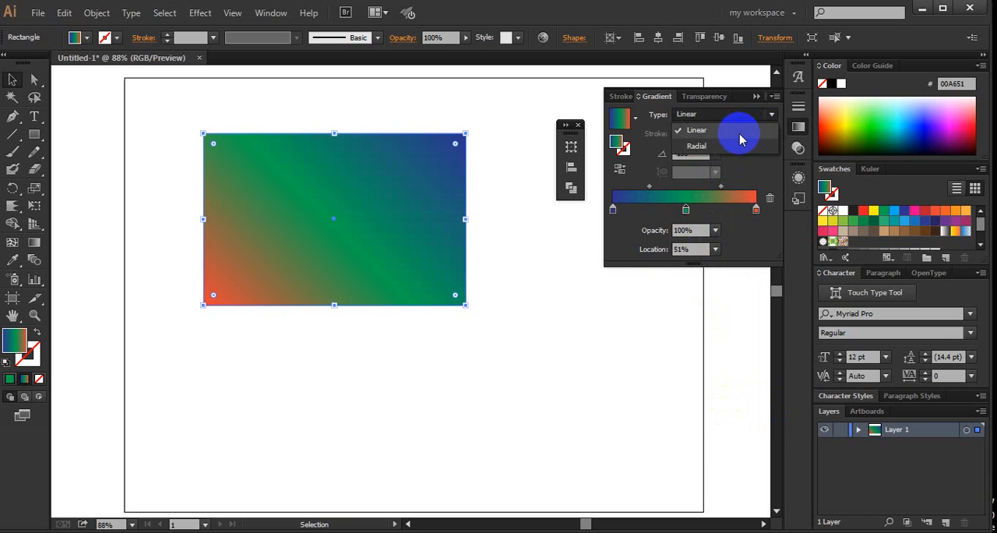
click(735, 145)
click(734, 116)
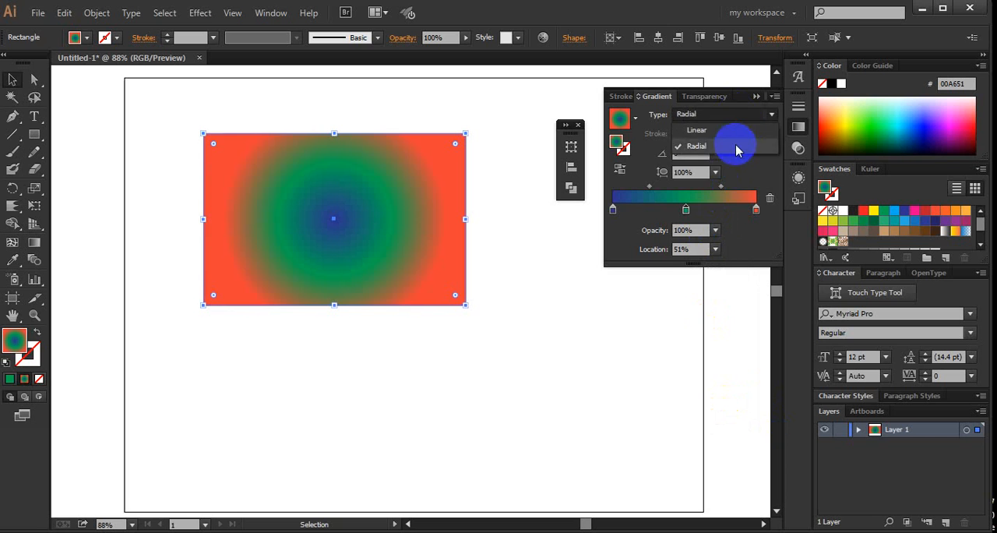
click(737, 140)
click(735, 118)
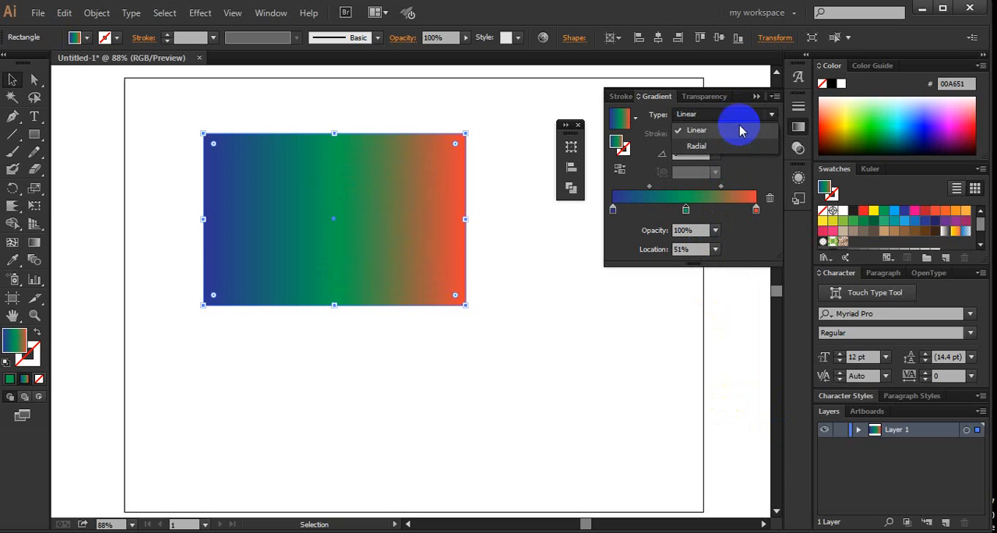
click(732, 146)
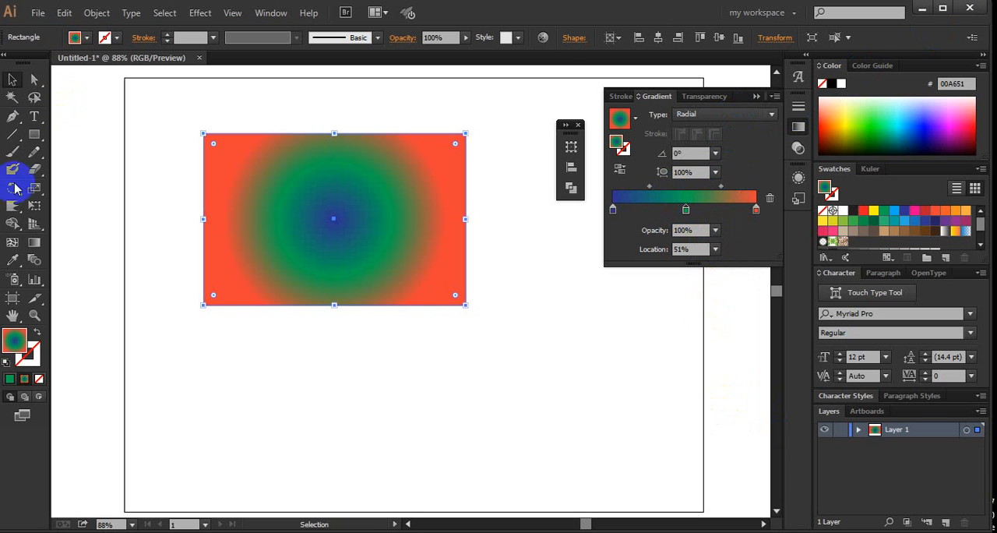
- With the Gradient tool, enlarge the radial gradient's radius and move its centre to the rectangle's left edge
click(30, 242)
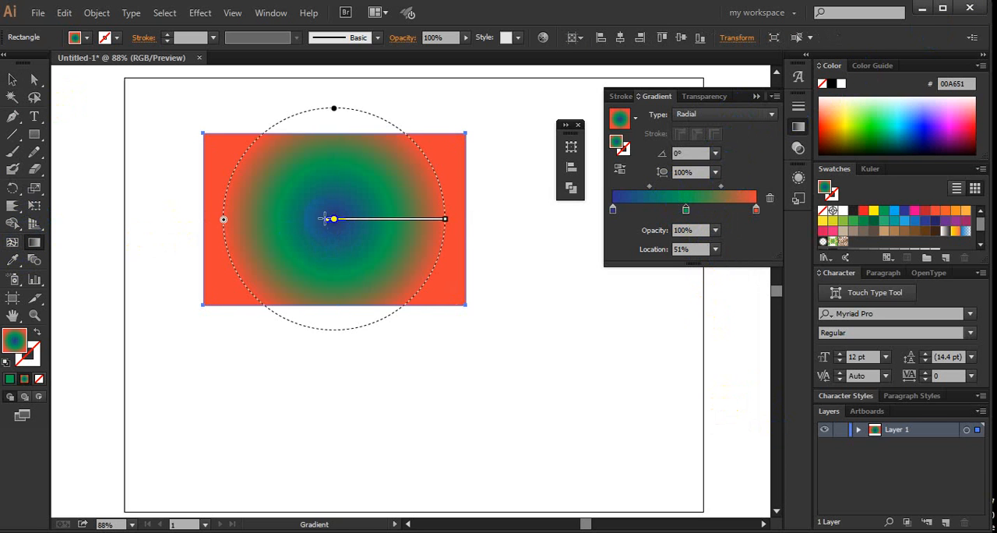
drag(450, 220, 528, 220)
drag(333, 224, 212, 217)
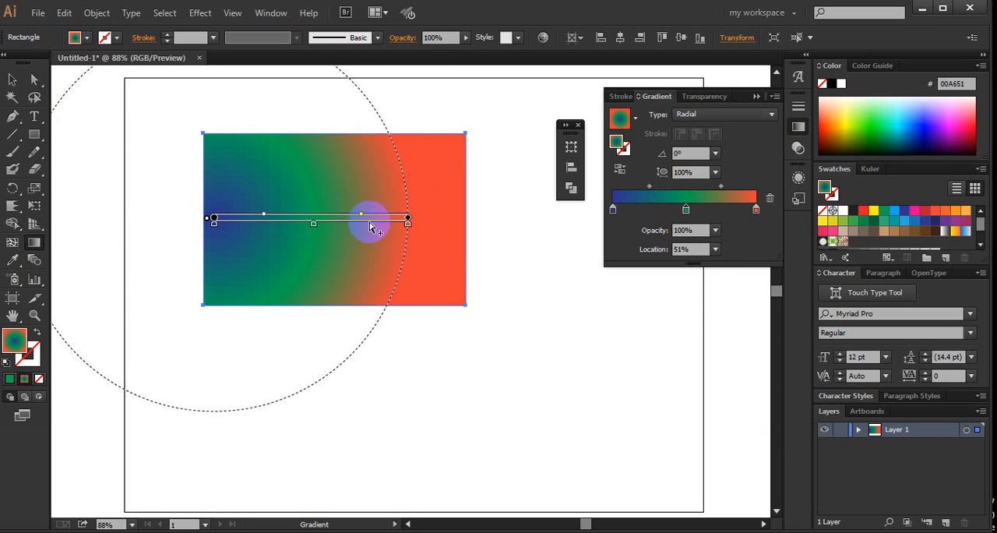
- Shrink the radial gradient, place its centre near the rectangle's upper-right corner and rotate it to 41.5°
mouse_move(371, 218)
mouse_down()
mouse_move(434, 156)
mouse_move(472, 145)
mouse_up()
mouse_move(469, 180)
mouse_down()
mouse_move(474, 198)
mouse_move(430, 194)
mouse_move(493, 201)
mouse_up()
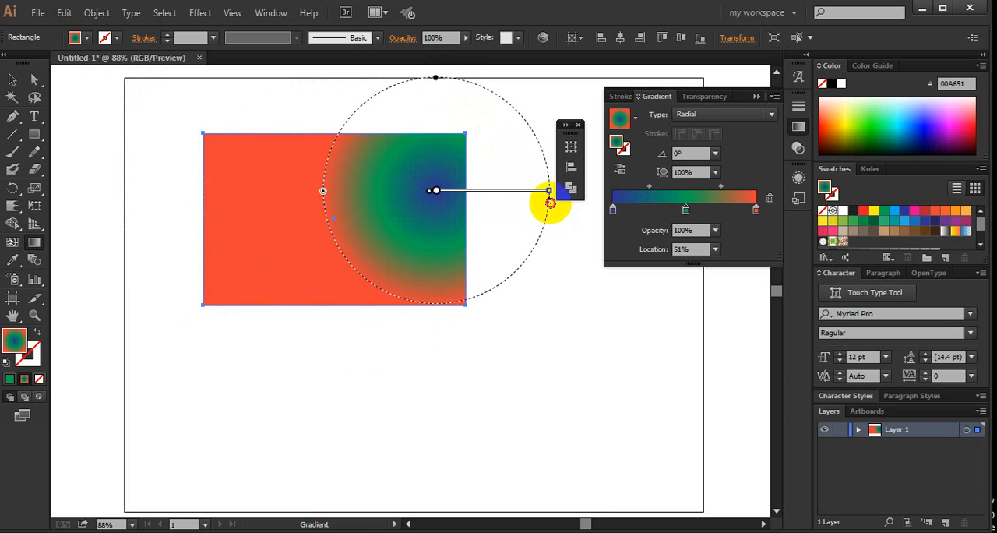
mouse_move(550, 203)
mouse_down()
mouse_move(535, 127)
mouse_move(541, 146)
mouse_up()
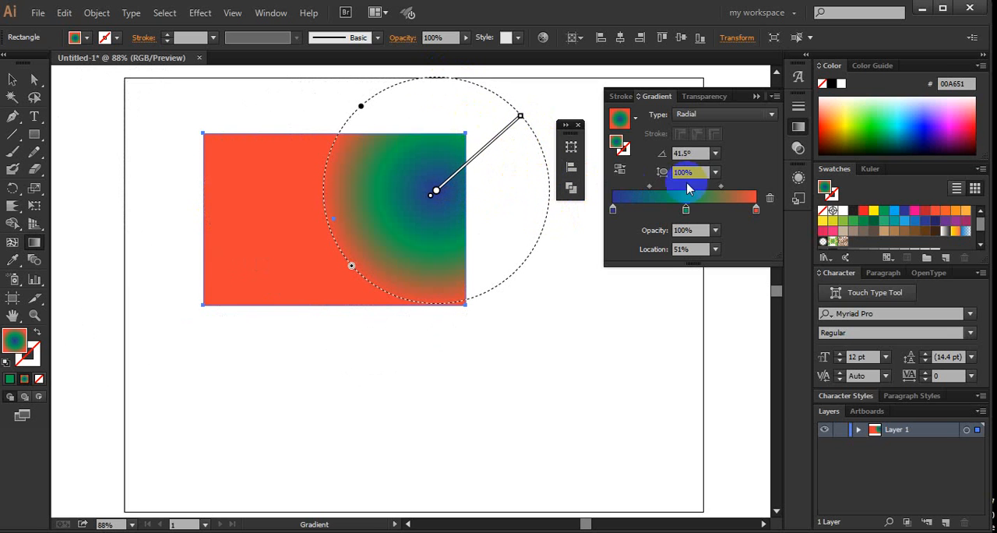
- Change the rectangle's gradient to Linear and redraw its direction diagonally several times with the Gradient tool, ending at -48.5°
click(702, 114)
click(705, 138)
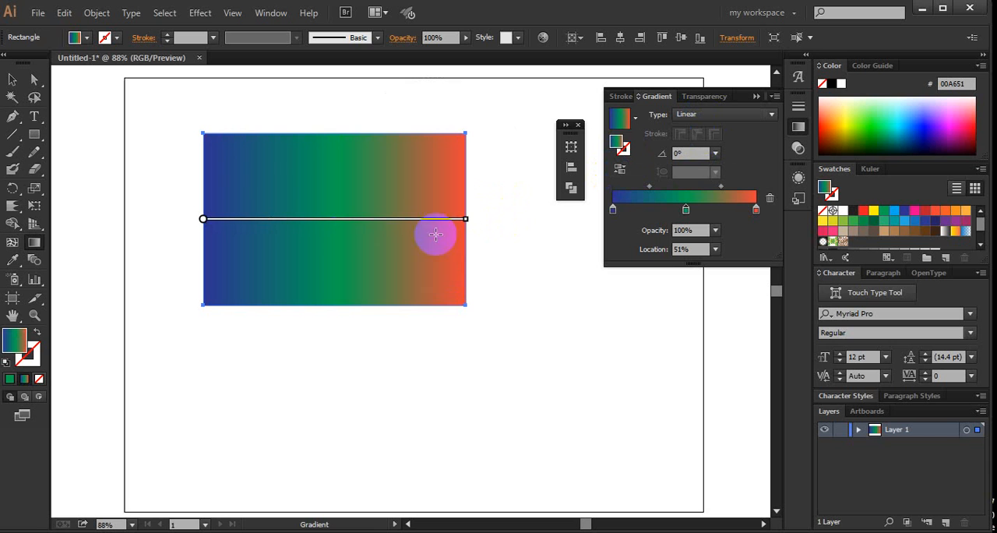
drag(485, 101, 300, 234)
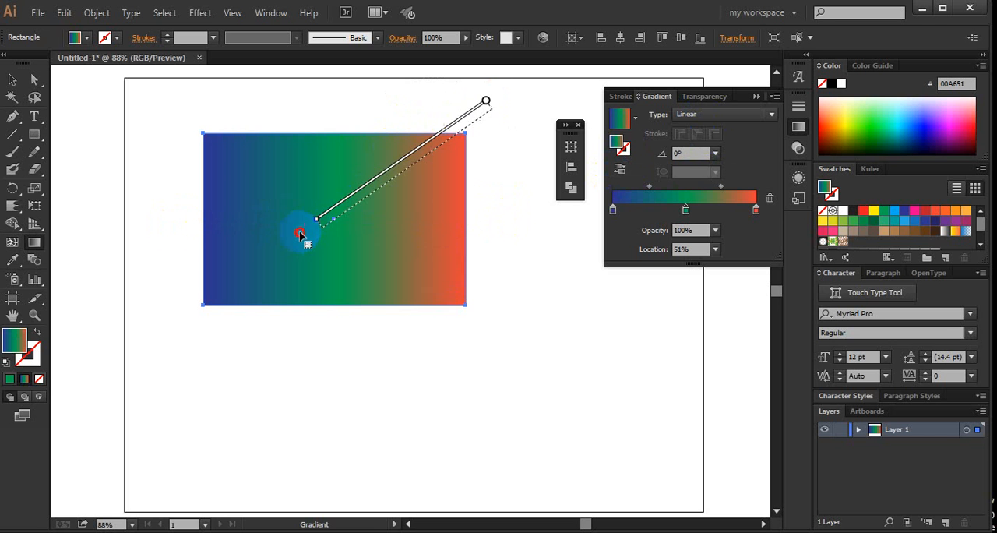
drag(361, 214, 305, 238)
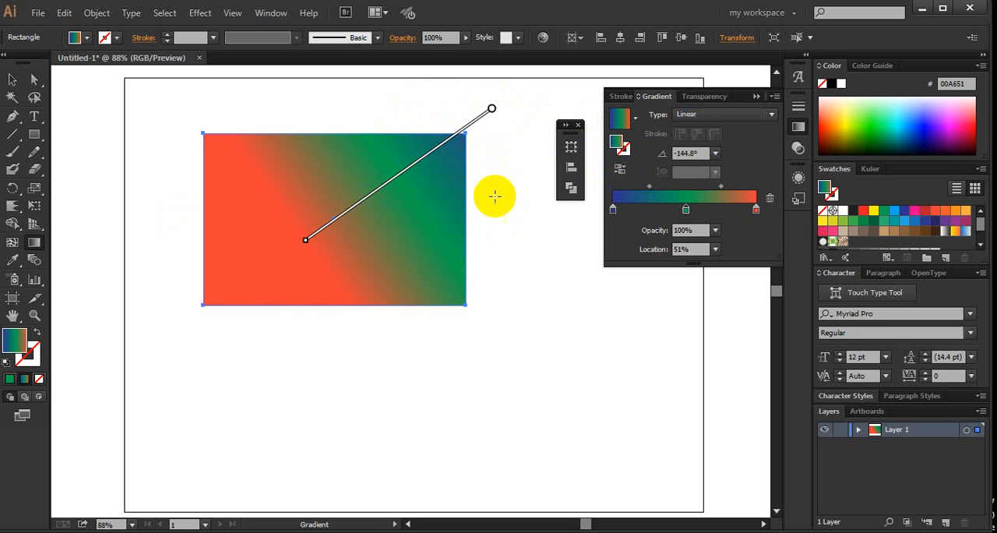
drag(216, 123, 406, 333)
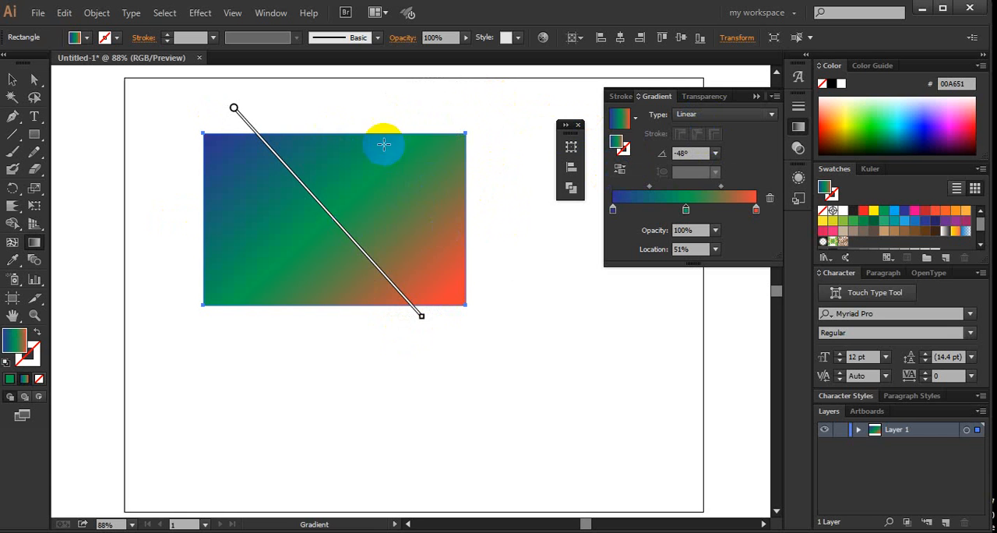
drag(350, 120, 508, 301)
- Select the gradient-filled rectangle and delete it from the artboard
click(12, 78)
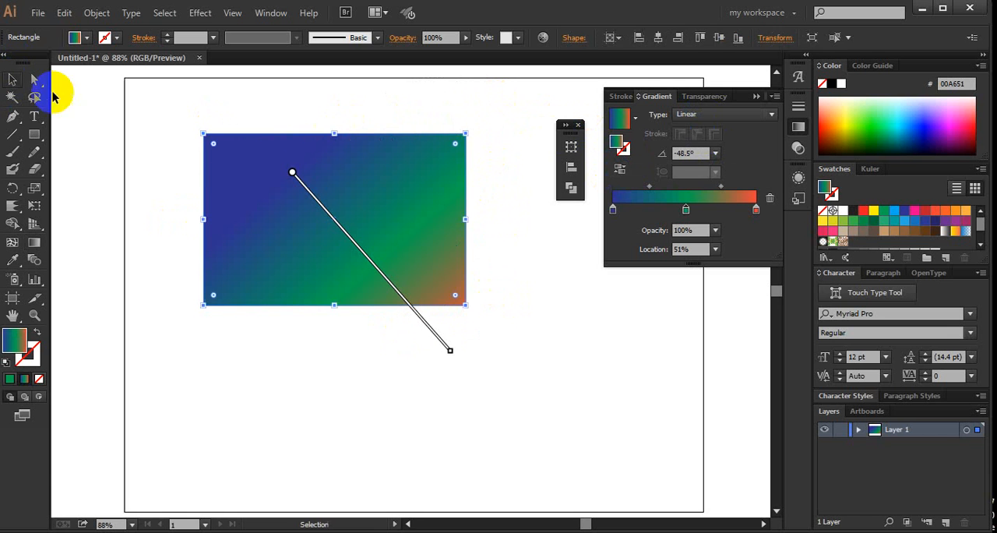
click(302, 117)
click(362, 265)
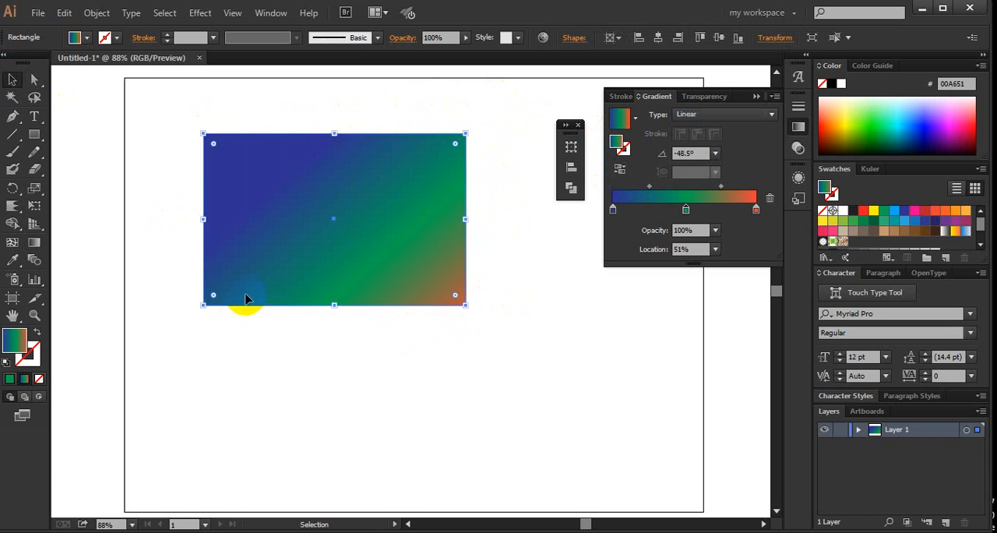
key(Delete)
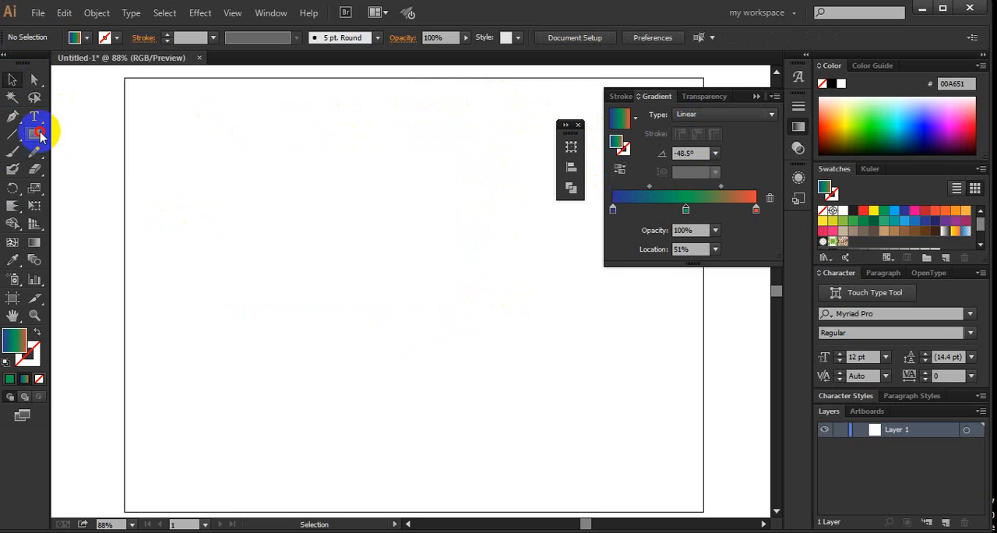
- Draw a new rectangle about 317 by 194 px, try a pink fill on it and apply the blue-green-orange linear gradient at 0°
click(34, 134)
drag(144, 157, 349, 282)
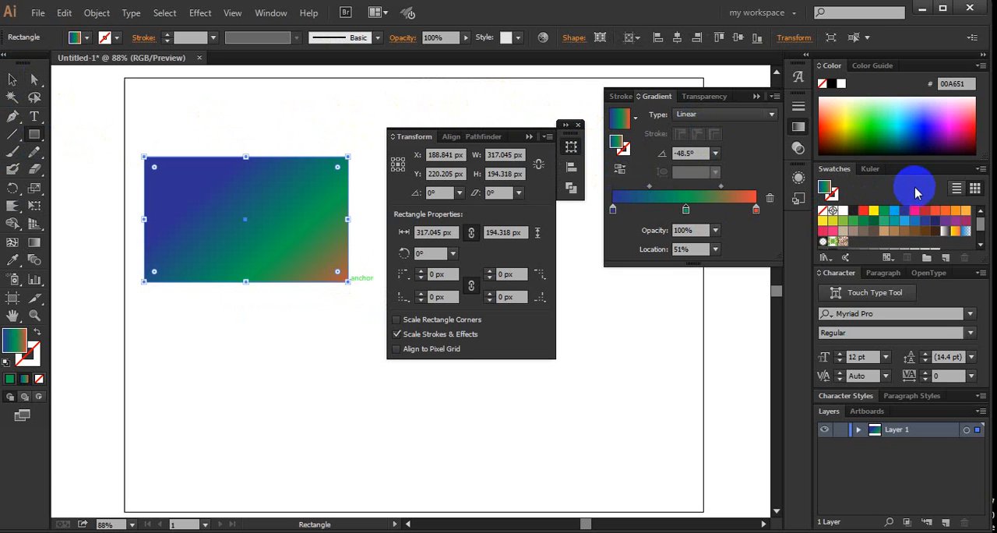
click(922, 212)
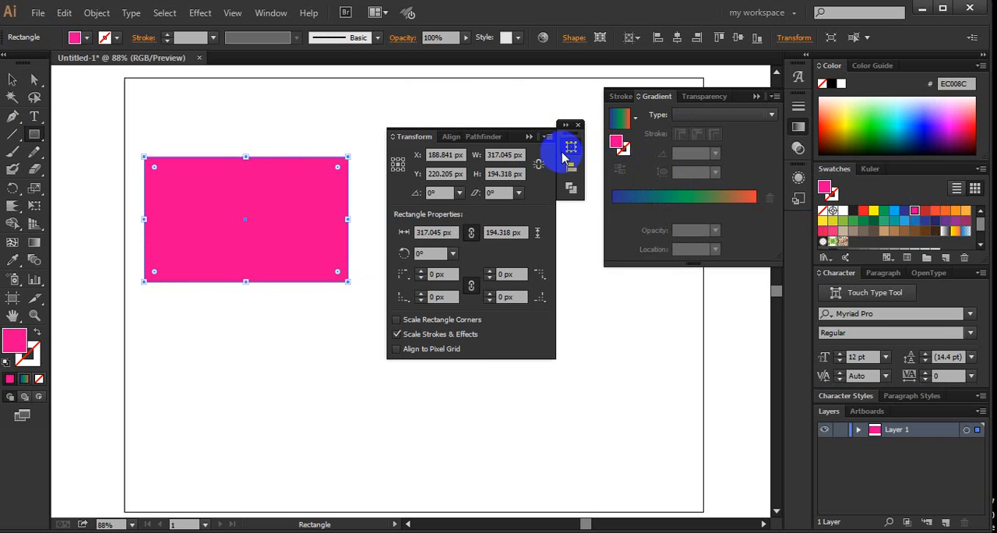
click(532, 141)
click(640, 196)
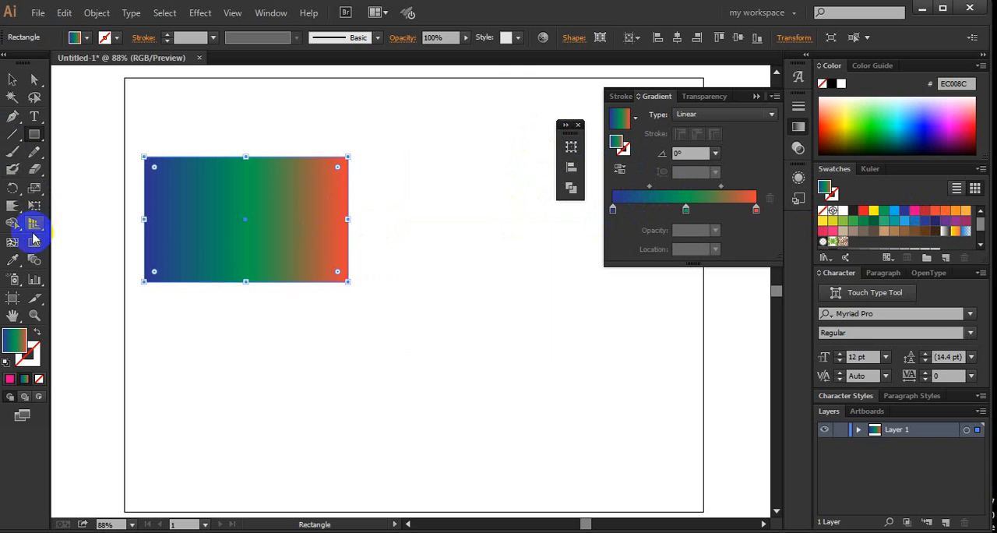
- Try to add a mesh point near the centre of the gradient-filled rectangle with the Mesh tool, and undo it
key(u)
click(236, 218)
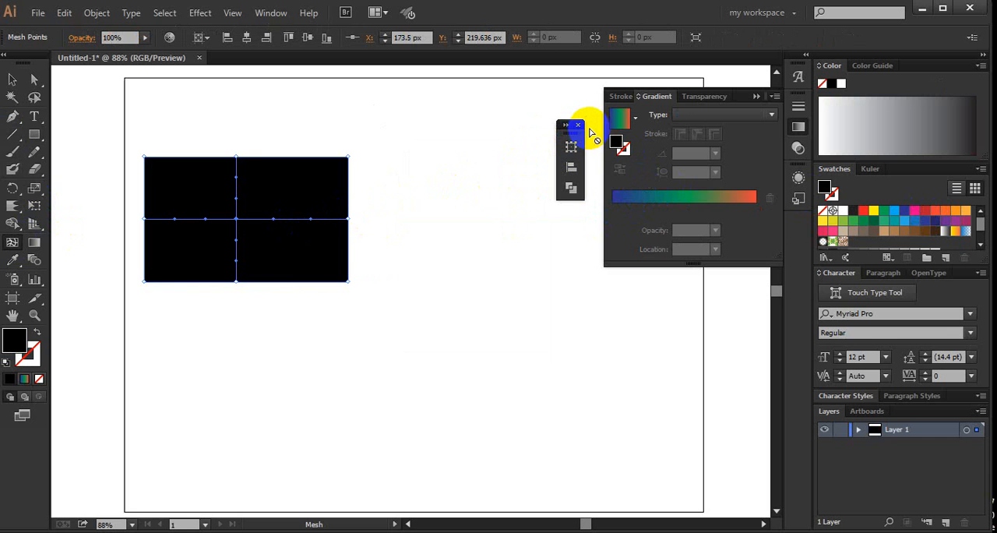
key(ctrl+z)
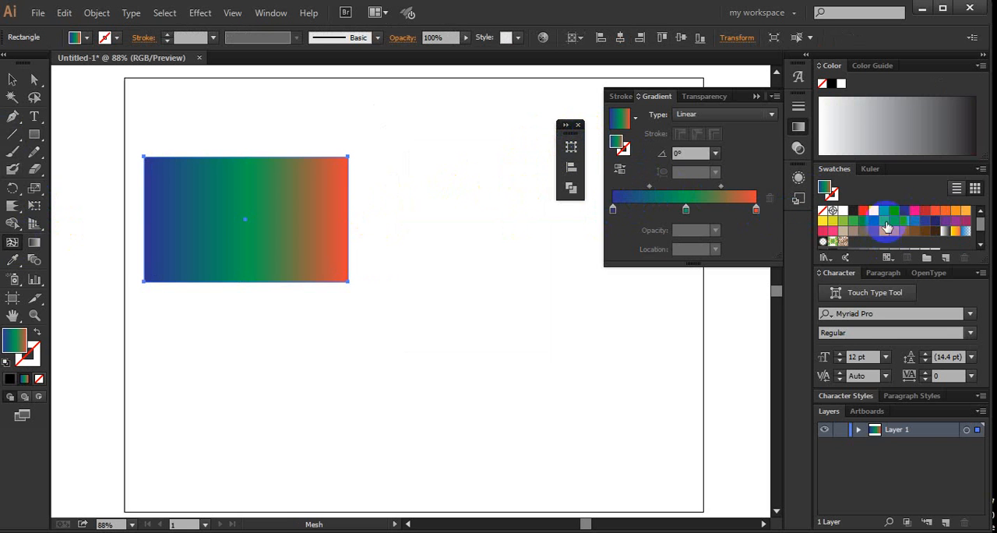
- Fill the rectangle with the dark red swatch C=15 M=100 Y=90 K=10, then add a mesh point left of its centre and undo it
click(888, 215)
click(911, 216)
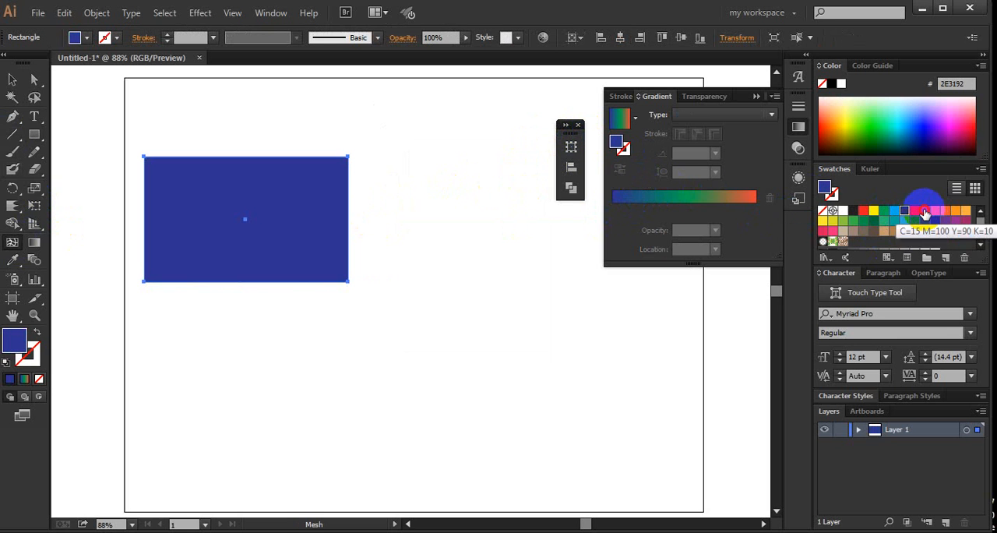
click(925, 210)
click(203, 218)
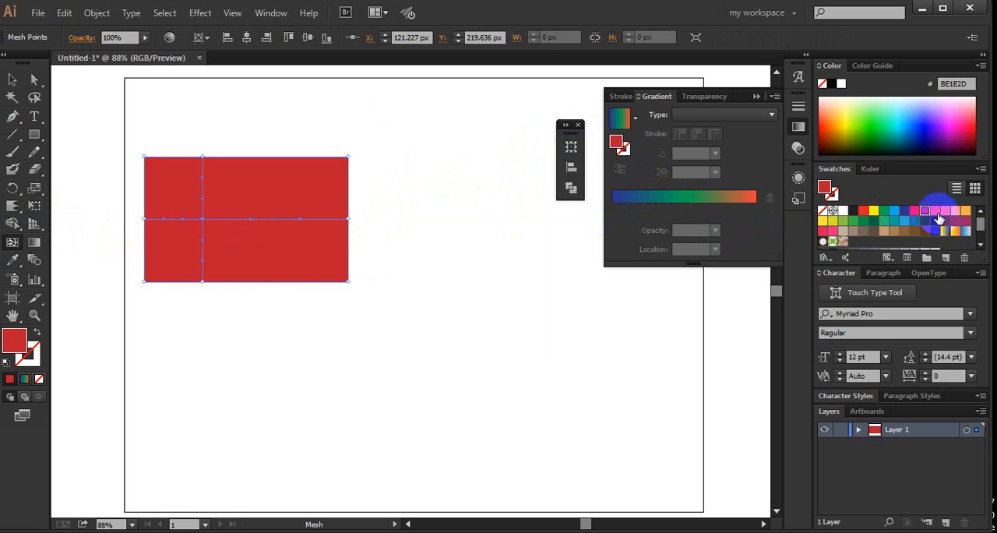
key(ctrl+z)
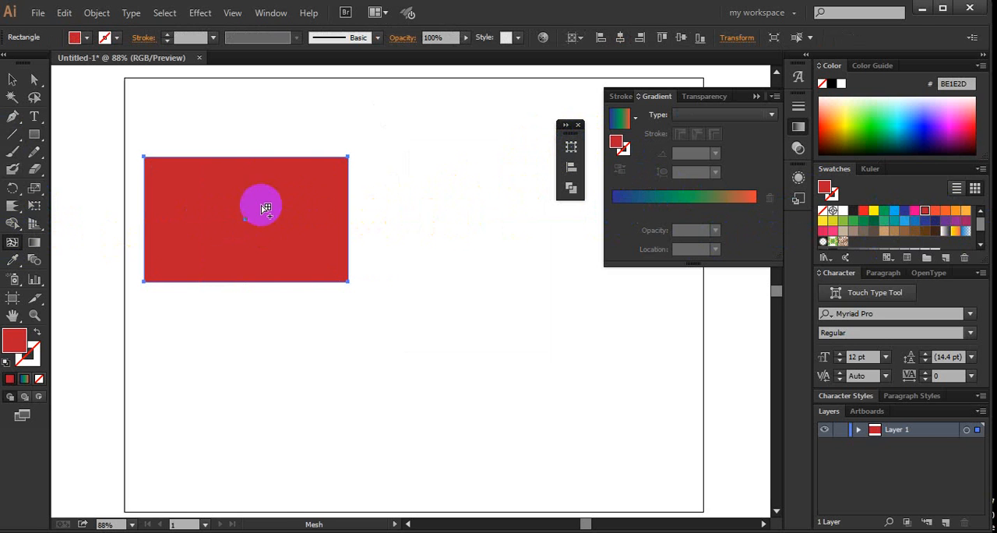
- Add a mesh point in the rectangle's upper-middle area and try orange-red, purple and blue swatches on it, ending with light green (8DC63F)
click(228, 200)
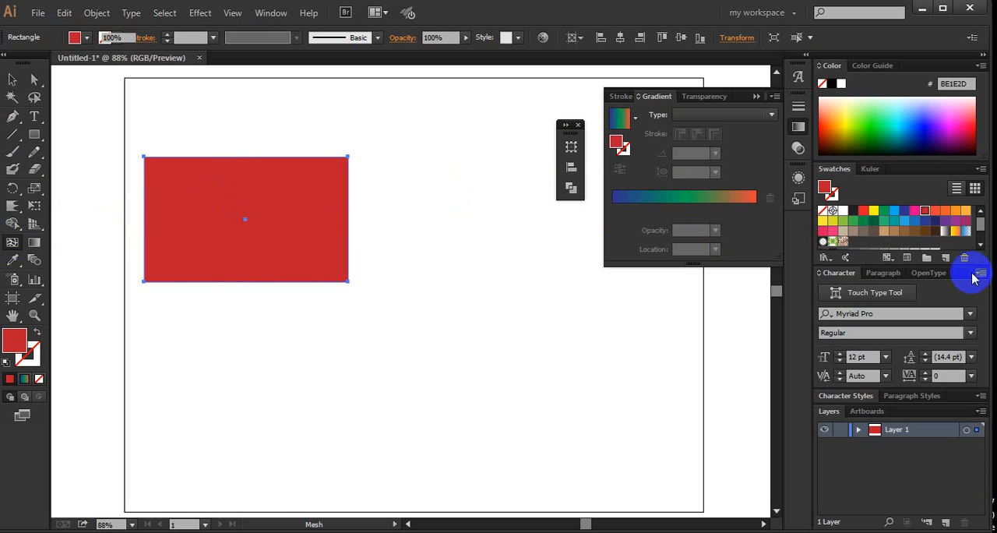
click(938, 215)
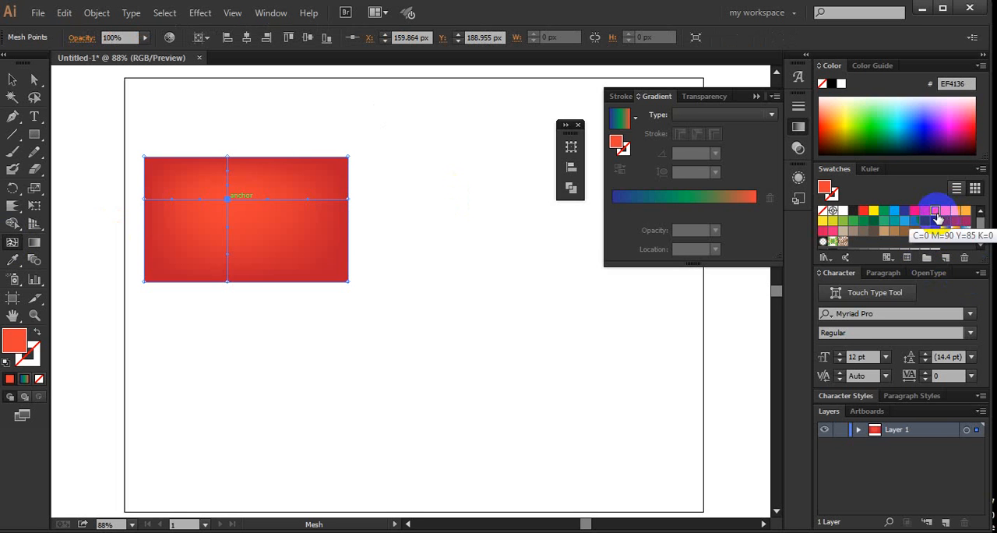
click(956, 221)
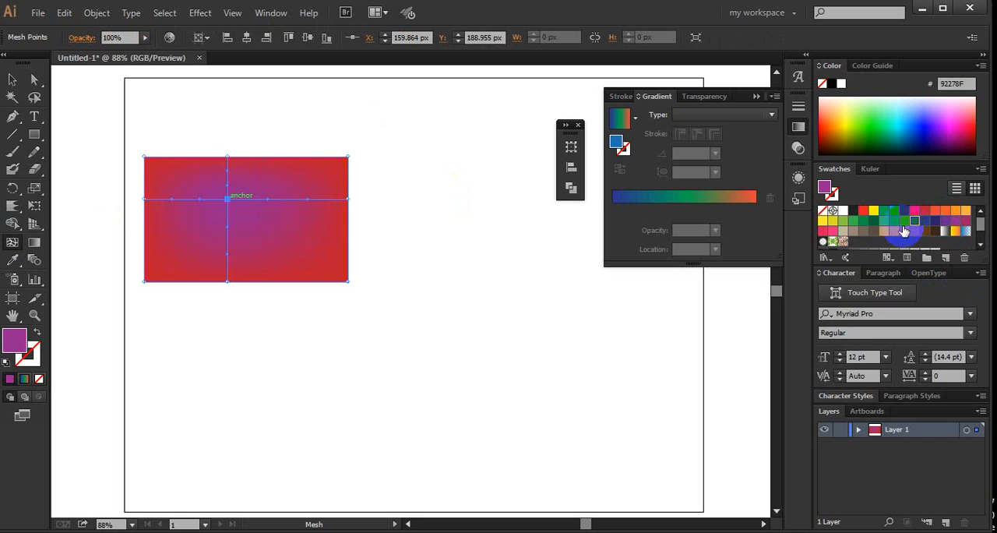
click(913, 221)
click(843, 223)
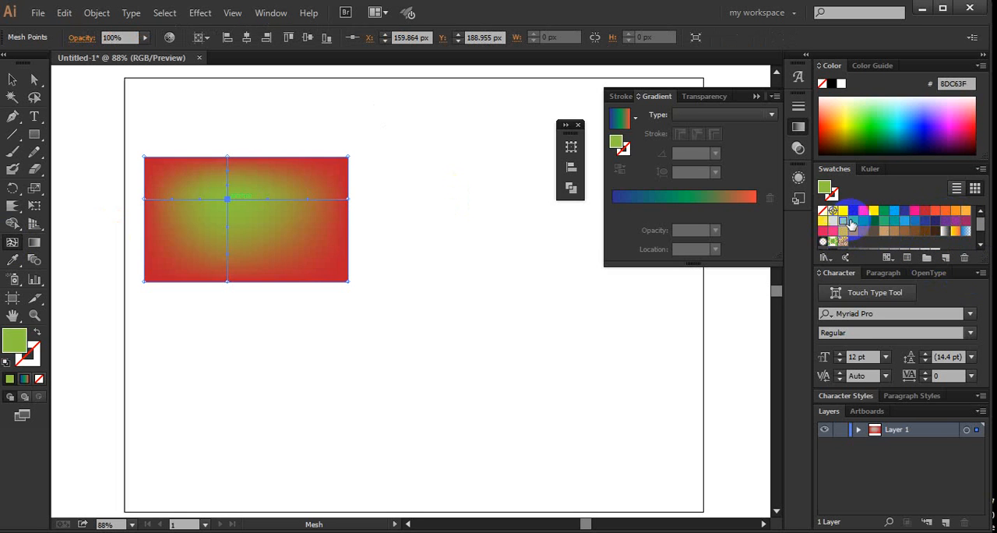
- Add light green mesh points near the rectangle's lower-right corner, its upper-right corner and its lower-left area
click(313, 257)
click(320, 187)
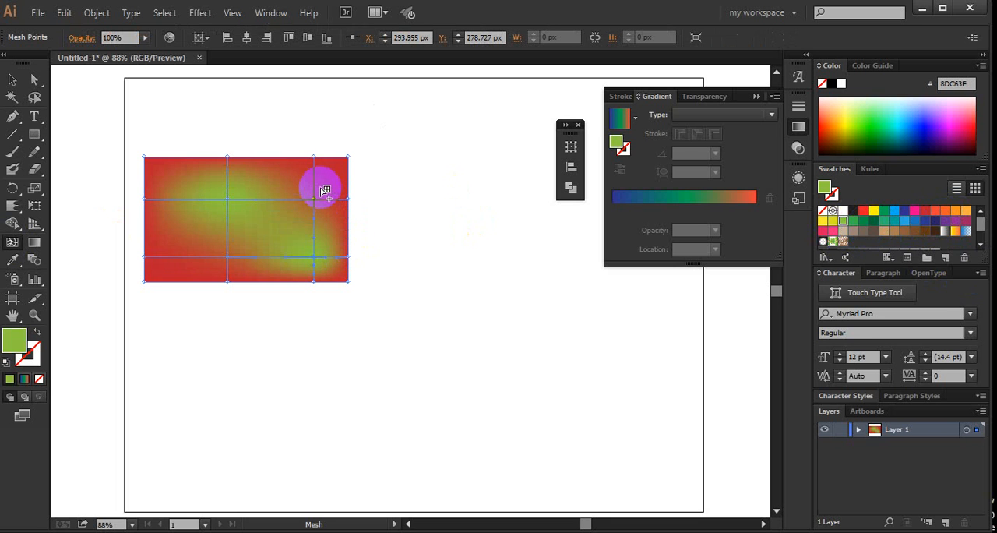
click(208, 236)
click(190, 240)
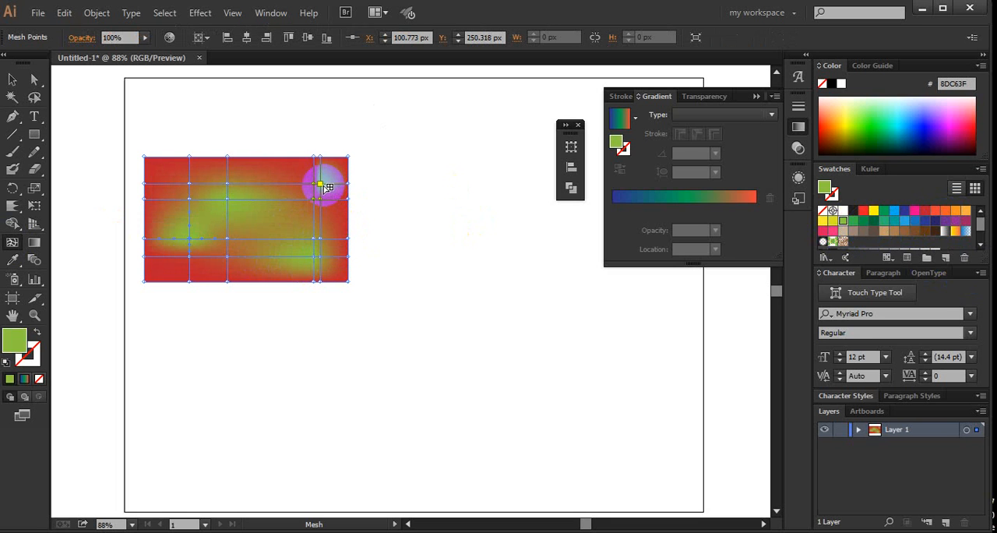
- Distort the mesh by shifting interior points, stretching both right-hand corners outward and pulling points on the bottom edge downward
click(345, 174)
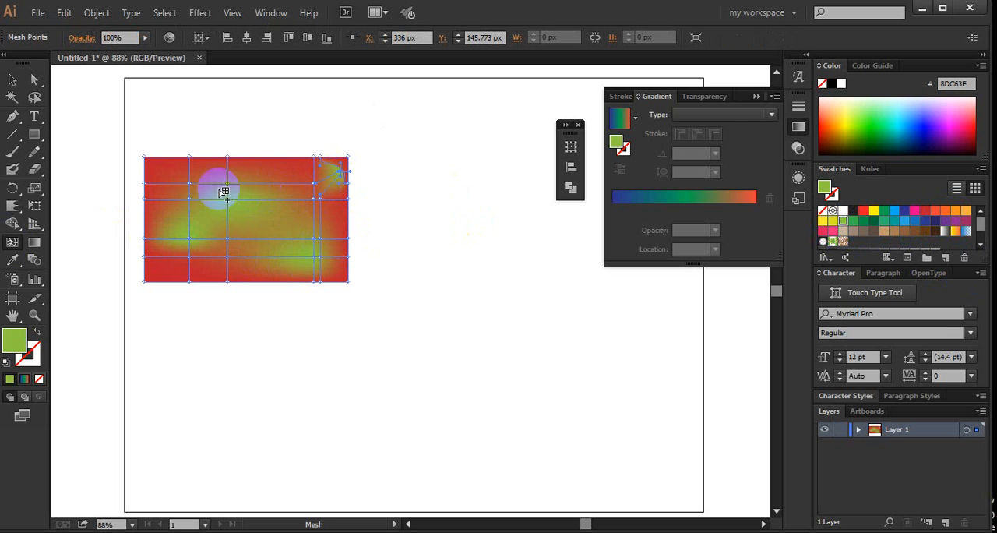
drag(233, 182, 458, 104)
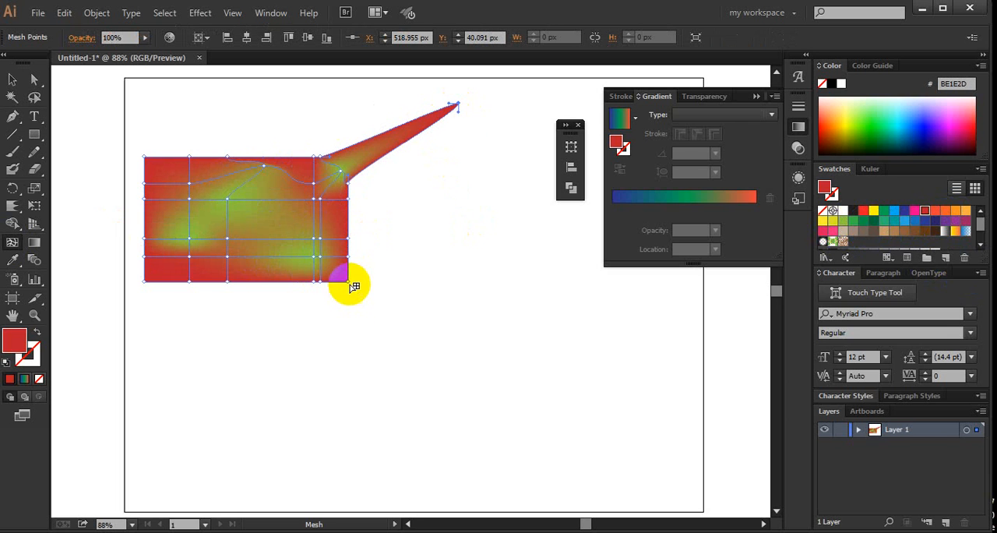
drag(354, 287, 449, 347)
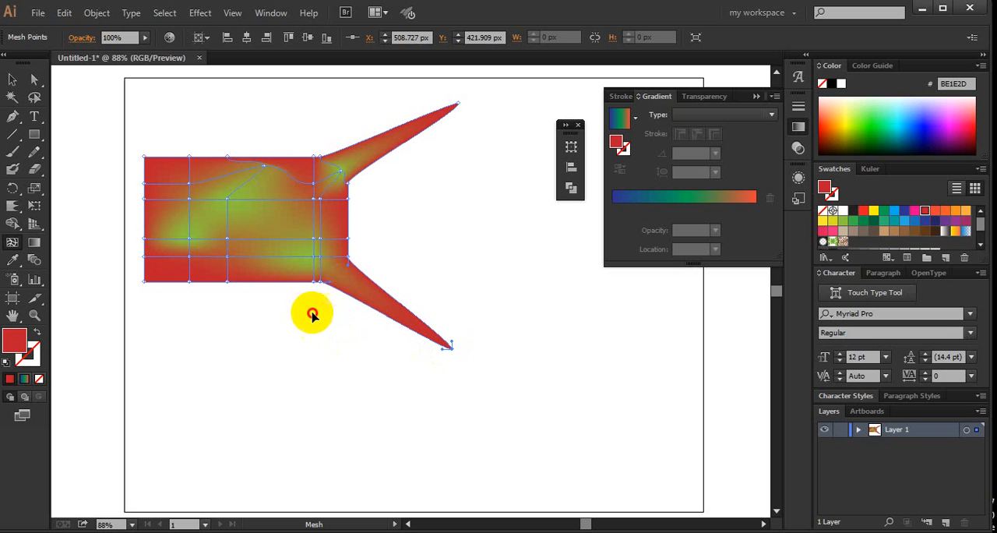
drag(312, 314, 304, 340)
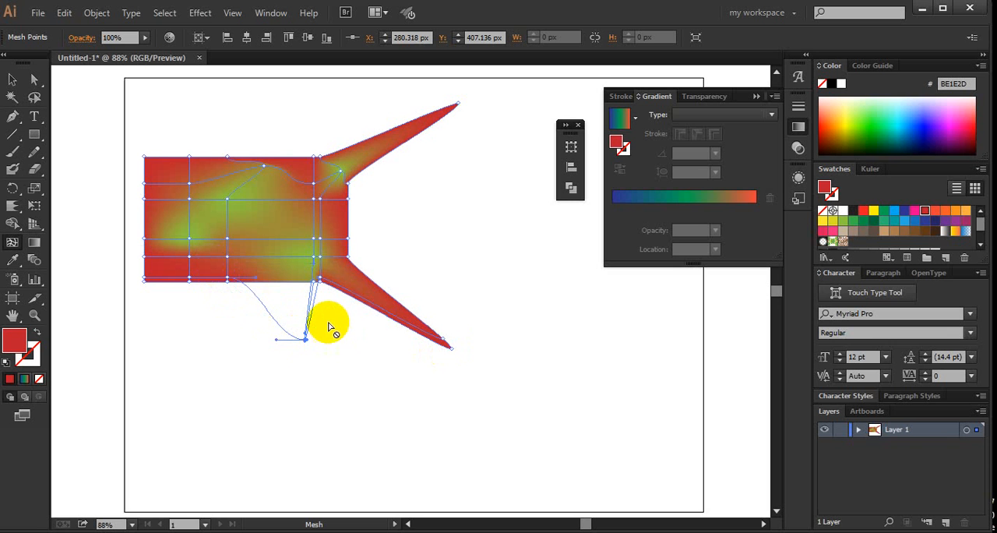
drag(327, 286, 331, 349)
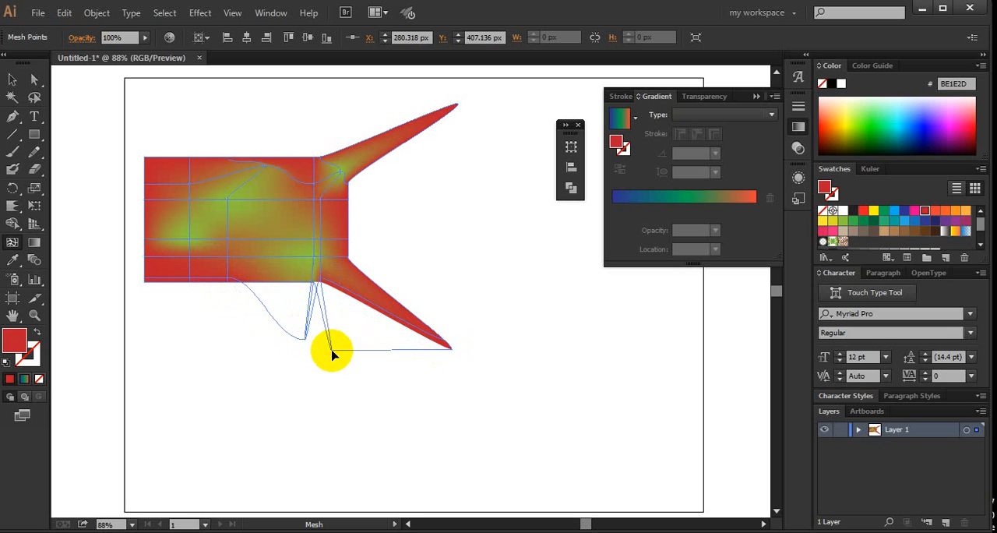
- Select the whole distorted mesh object and delete it from the artboard
click(12, 79)
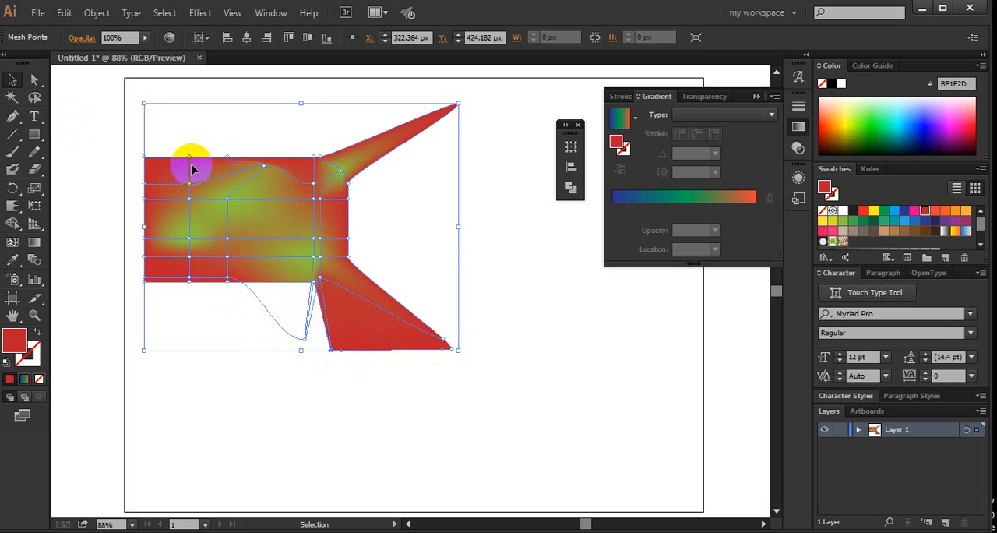
click(574, 381)
drag(257, 202, 218, 152)
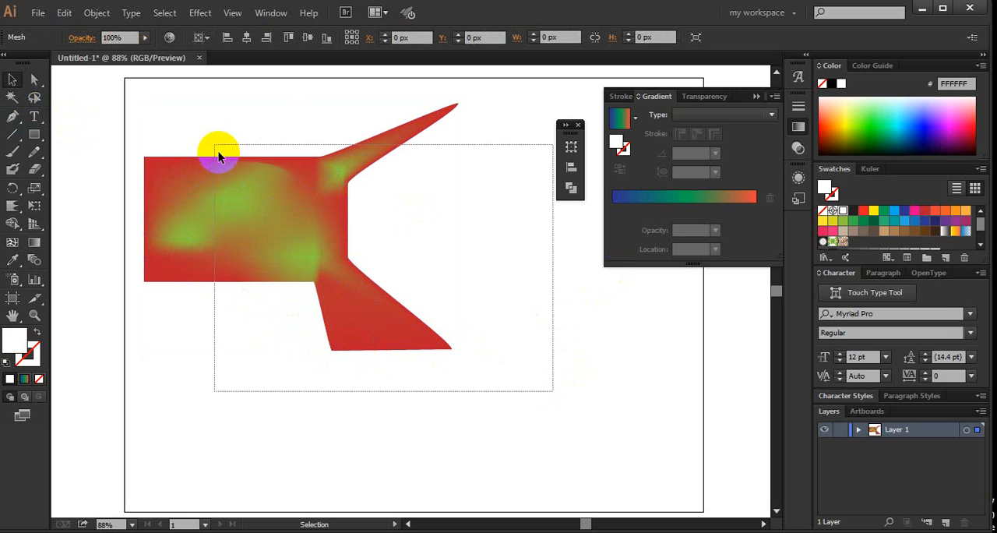
key(Delete)
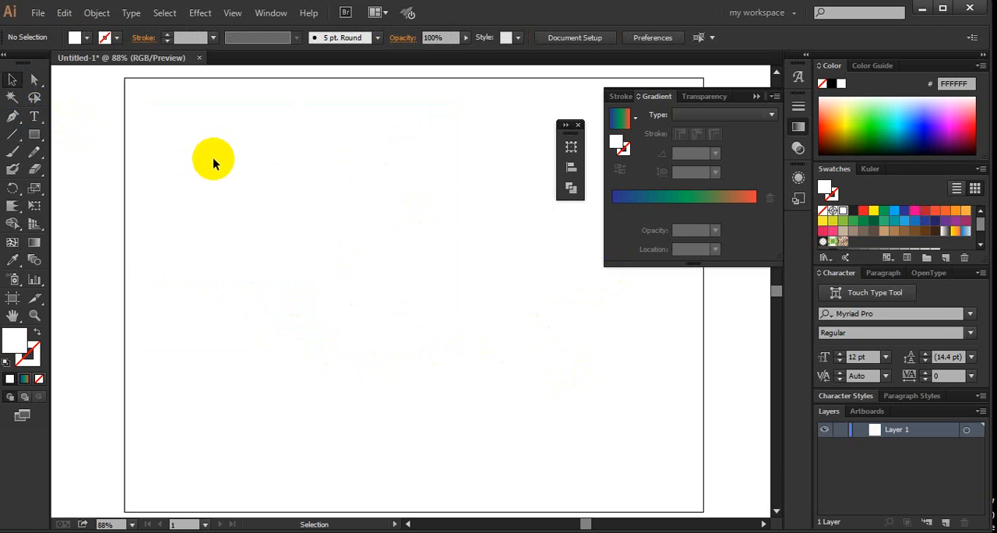
- Draw a rectangle about 199 px wide in the artboard's upper-left area and a smaller one above it, about 106 by 47 px
click(35, 134)
drag(157, 154, 287, 234)
drag(173, 101, 241, 131)
- Select both rectangles, fill them with dark blue (2E3192) and deselect them
click(13, 79)
click(267, 133)
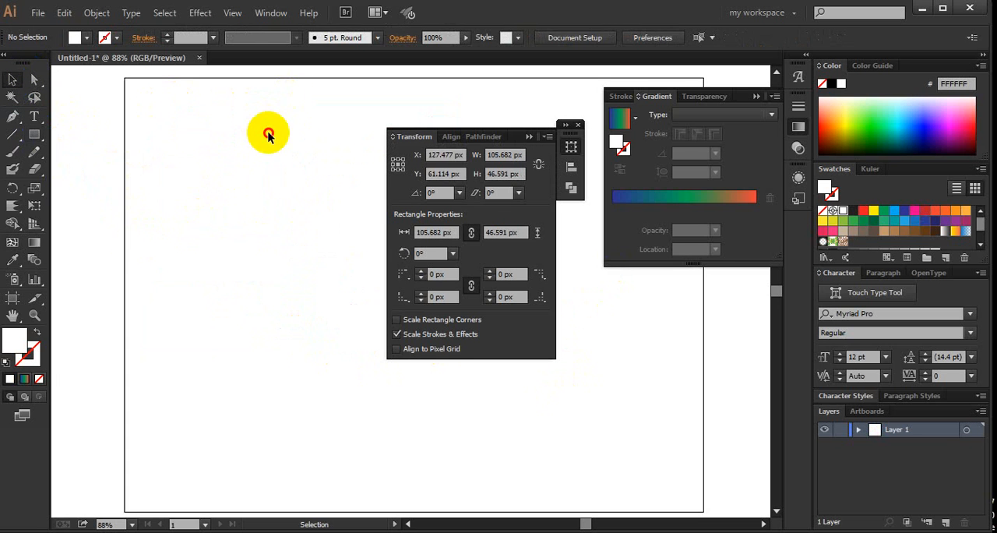
drag(116, 101, 286, 252)
click(902, 216)
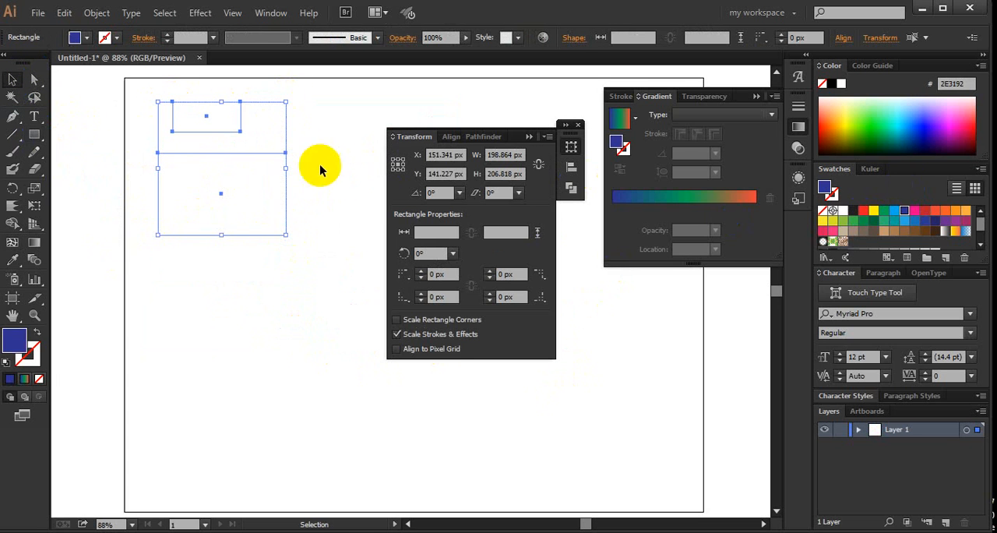
click(134, 123)
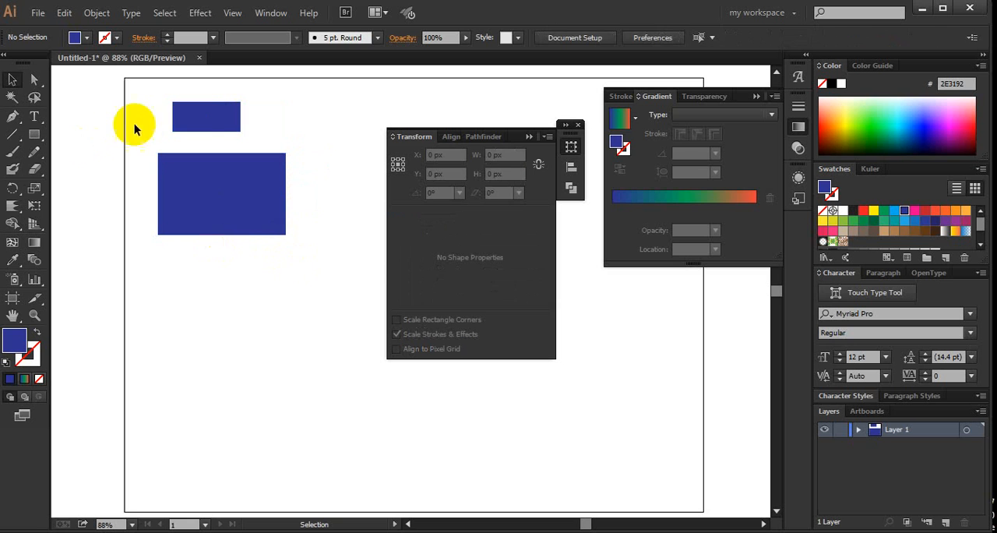
- Fill the small upper rectangle with purple (92278F), then copy the large rectangle's dark blue onto it with the Eyedropper tool
click(200, 126)
click(955, 220)
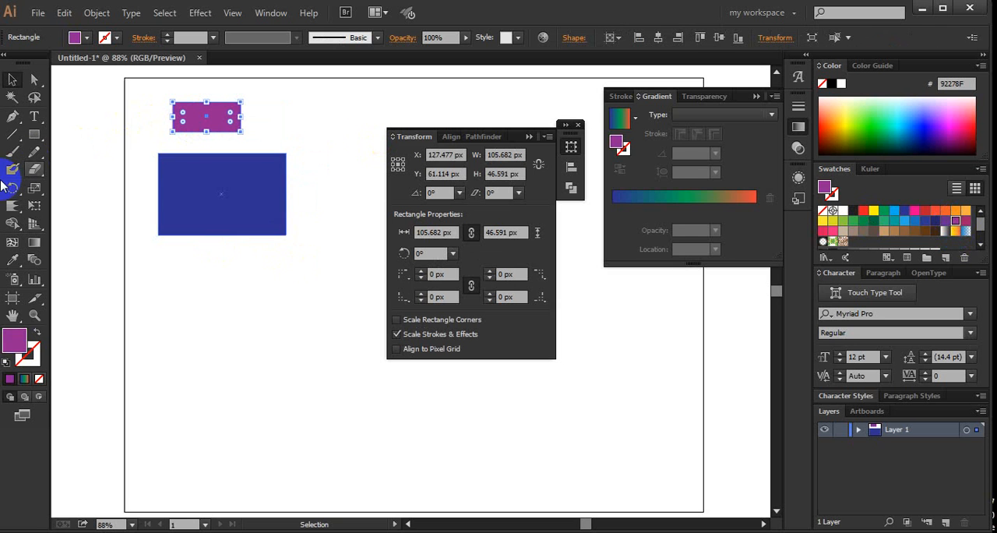
click(11, 260)
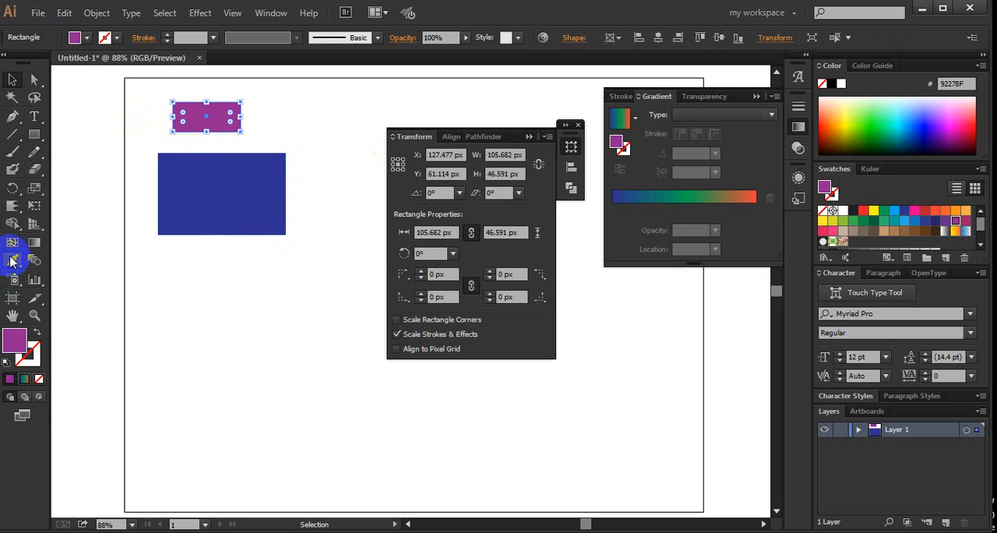
click(249, 226)
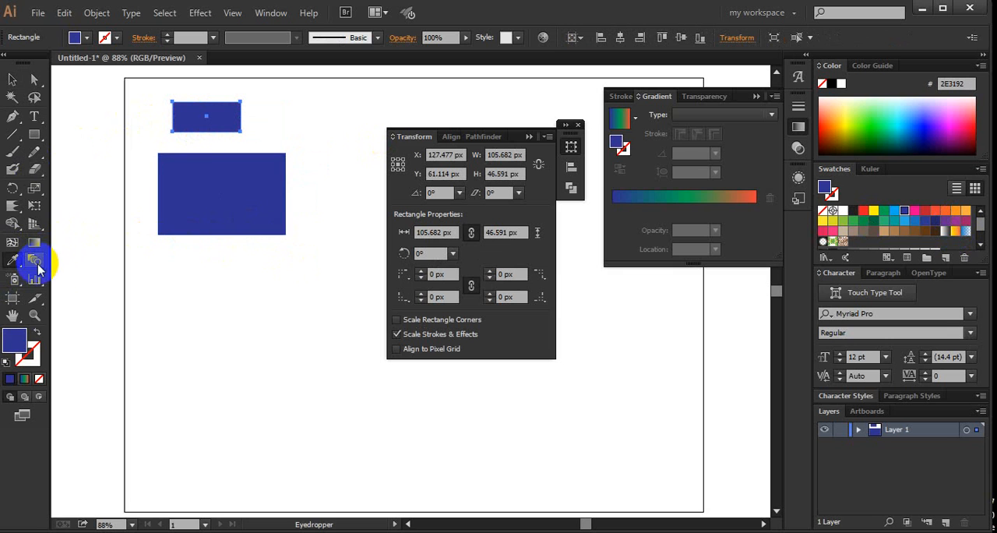
- Fill the small upper rectangle with orange (F7941E), then copy the large rectangle's dark blue onto it with the Eyedropper tool
click(13, 80)
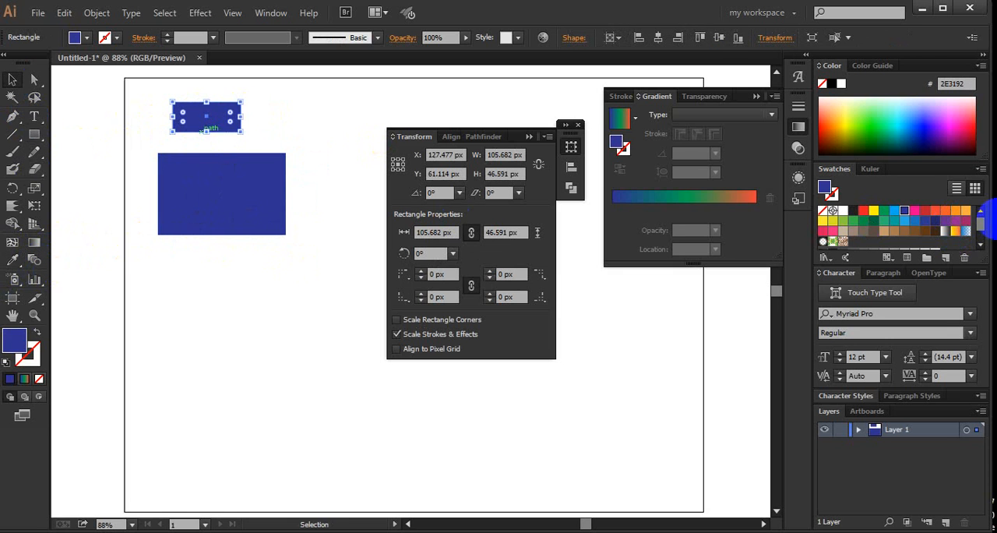
click(956, 210)
click(330, 133)
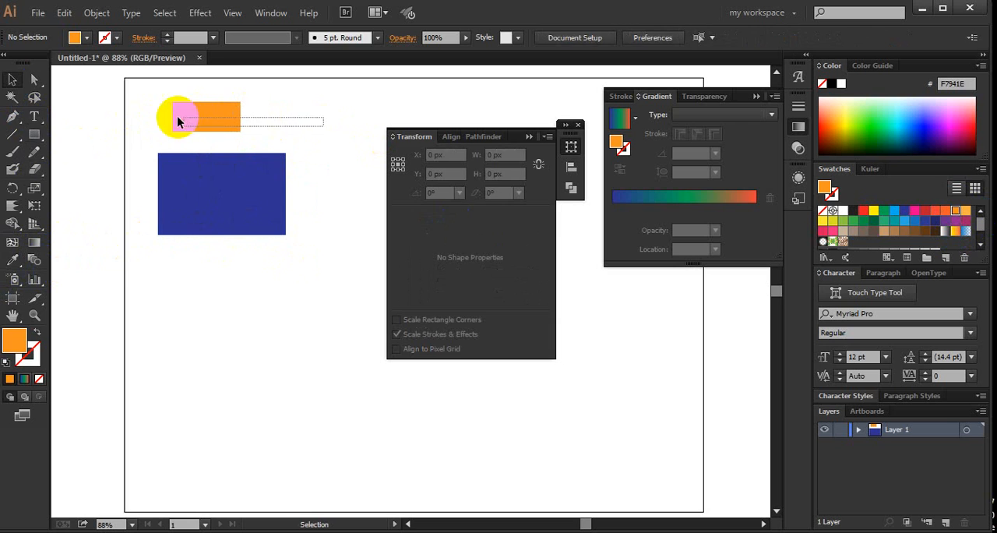
click(178, 116)
click(12, 260)
click(263, 227)
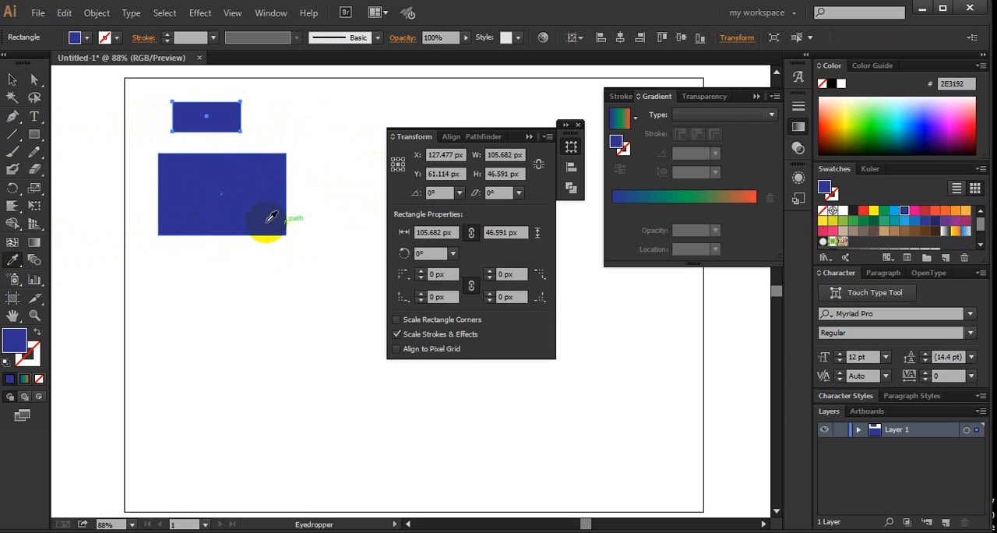
- Select both dark blue rectangles, delete them from the artboard and collapse the Transform panel
click(12, 80)
click(308, 112)
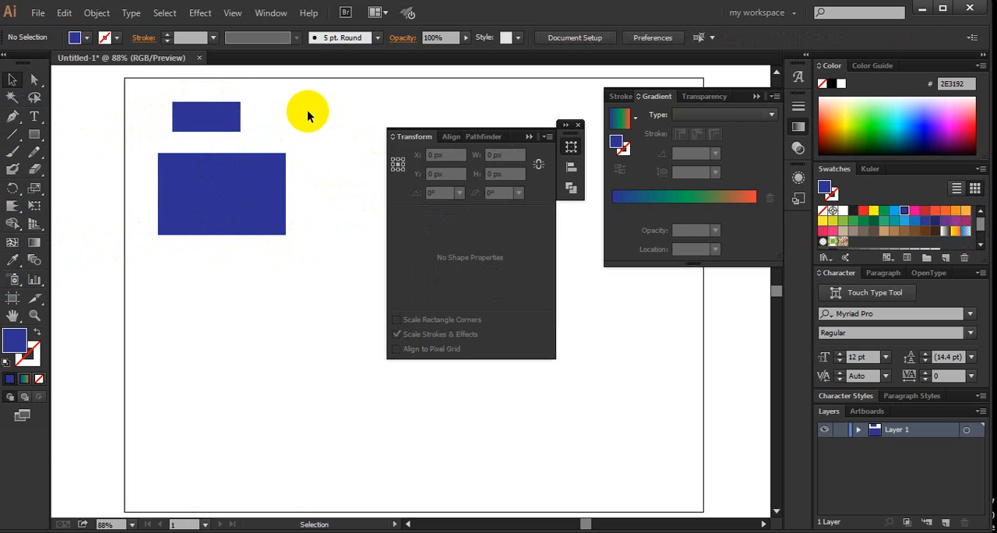
drag(309, 89, 105, 220)
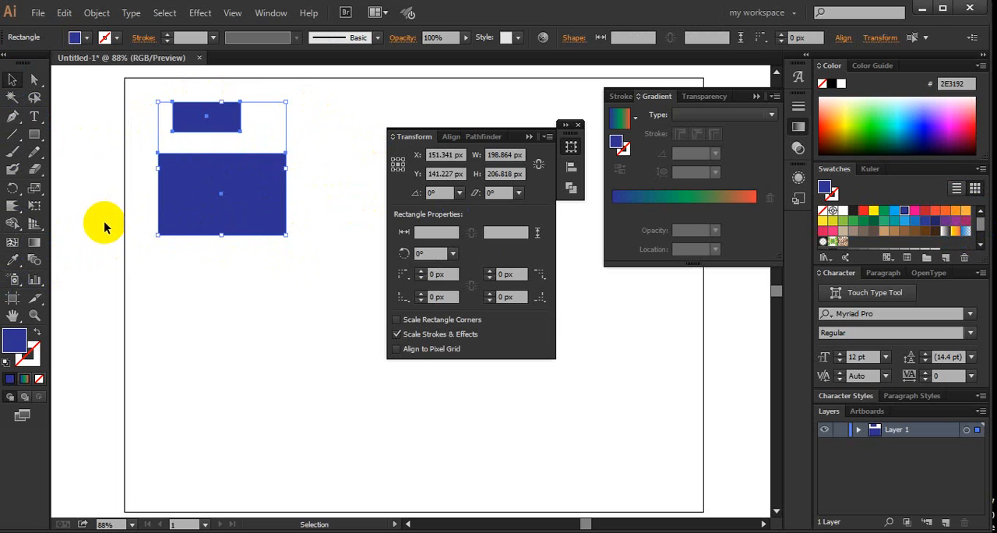
key(Delete)
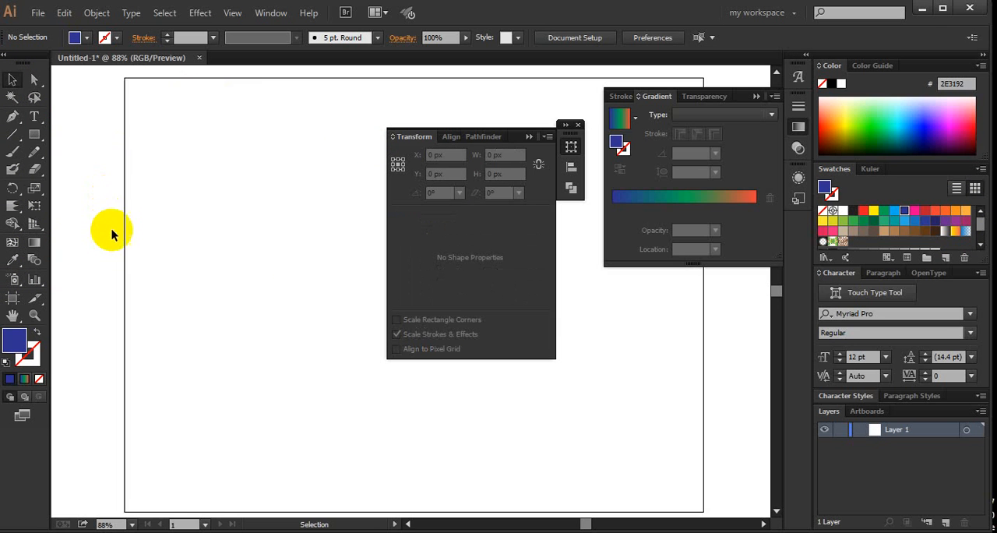
click(529, 137)
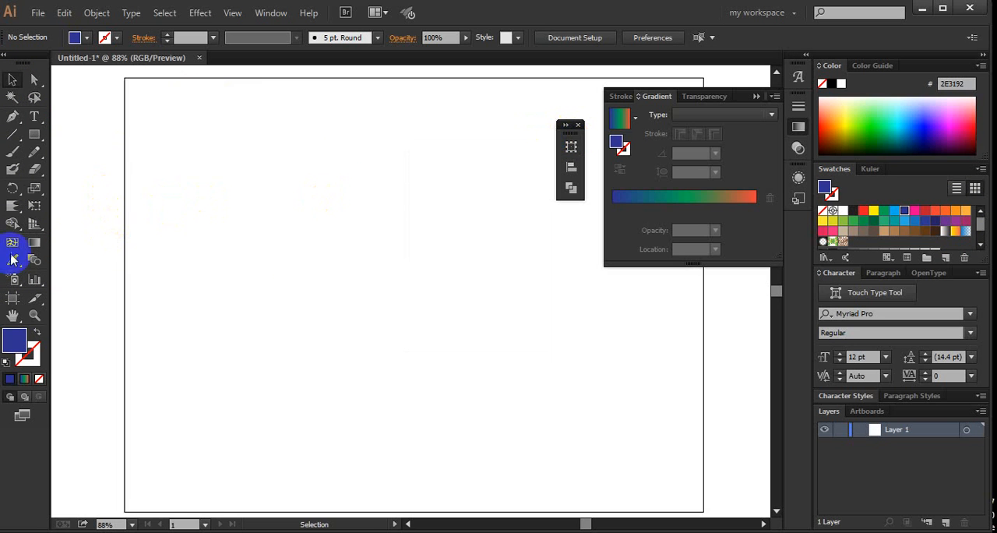
- Draw a dark blue rectangle and a smaller one about 88 by 73 px to its upper left, filling the smaller with pink (EC008C)
click(34, 134)
drag(210, 217, 300, 316)
drag(164, 180, 199, 212)
click(915, 211)
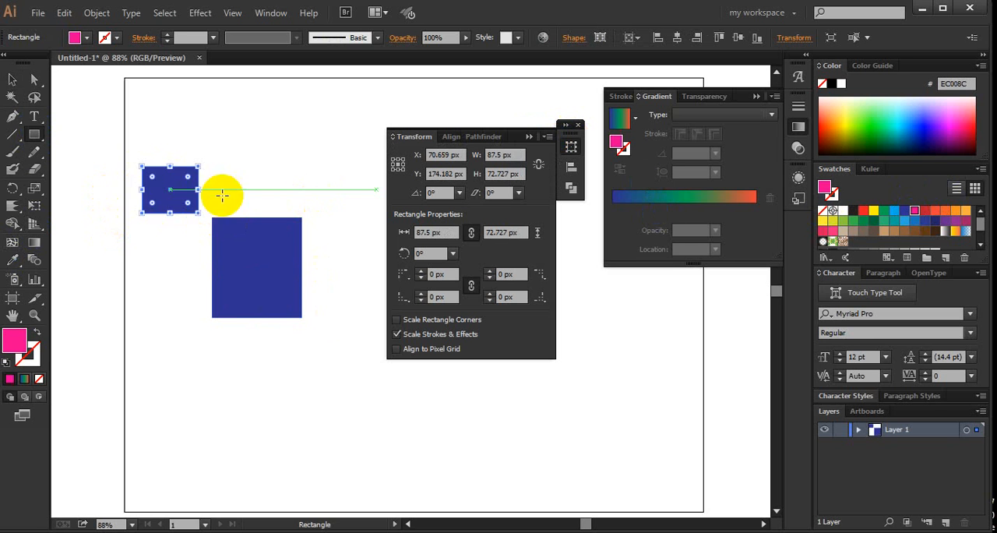
- Select the pink and dark blue rectangles, make a smooth blend between them and deselect it
click(13, 79)
drag(102, 93, 342, 370)
click(86, 17)
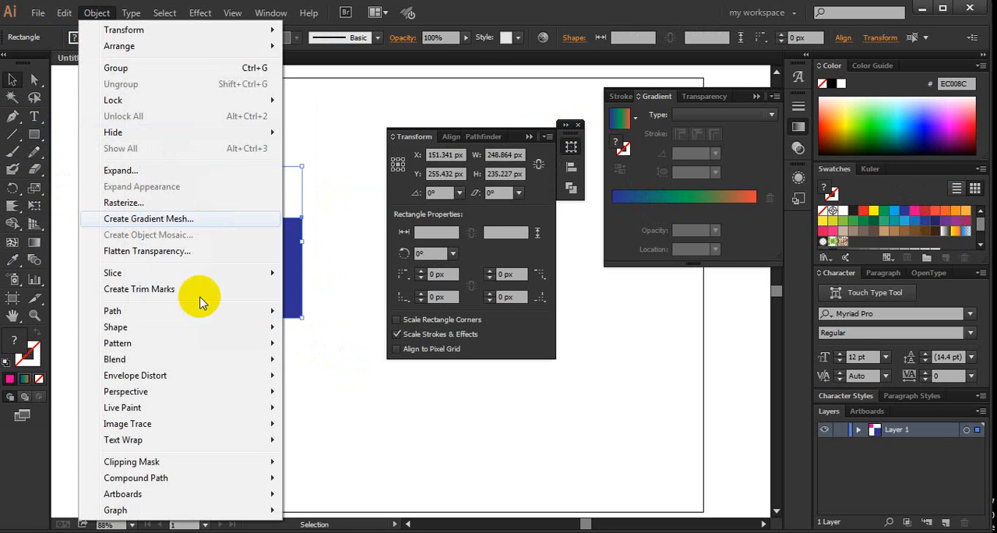
mouse_move(231, 361)
click(315, 361)
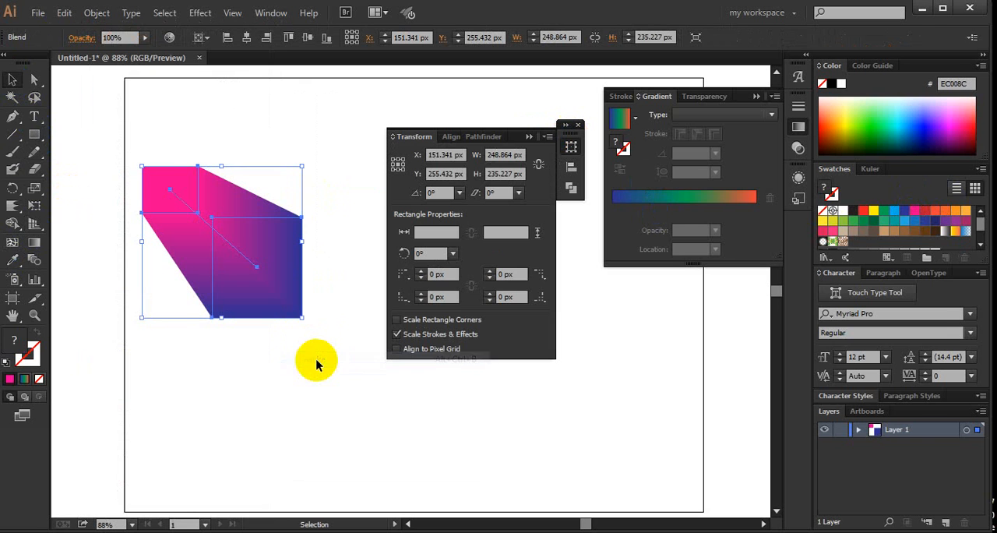
click(317, 363)
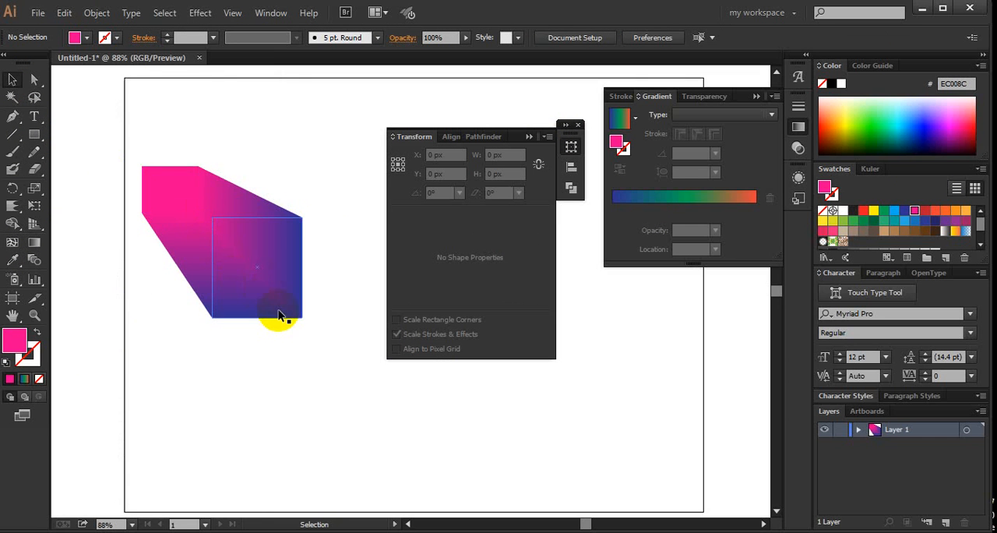
- Undo the smooth blend and select both the pink and dark blue rectangles again
key(ctrl+z)
click(300, 373)
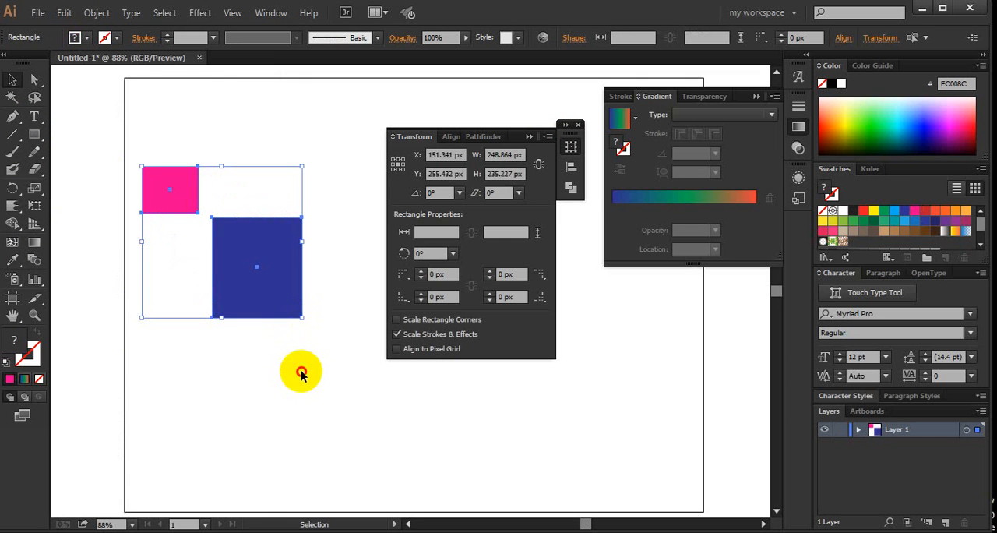
drag(335, 404, 106, 164)
click(319, 154)
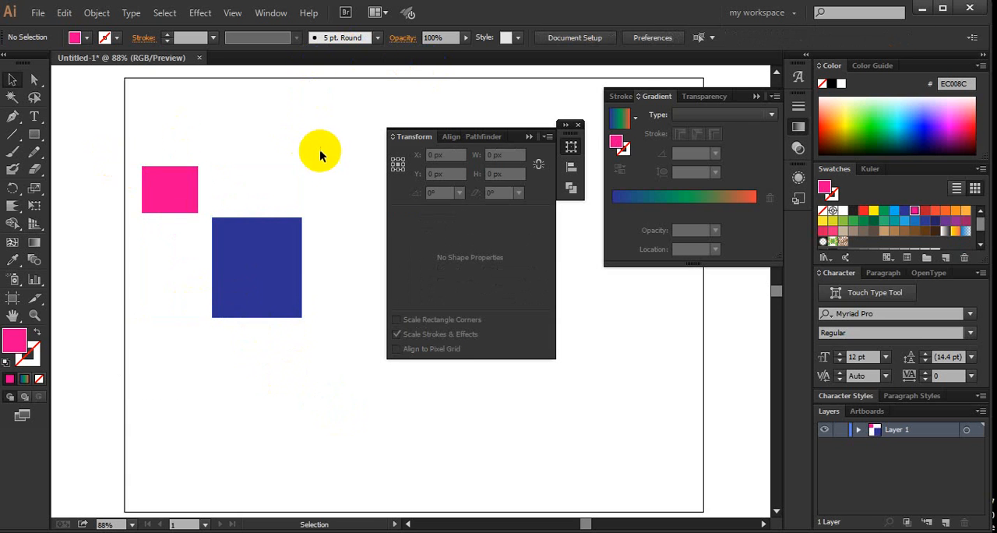
drag(320, 171, 101, 287)
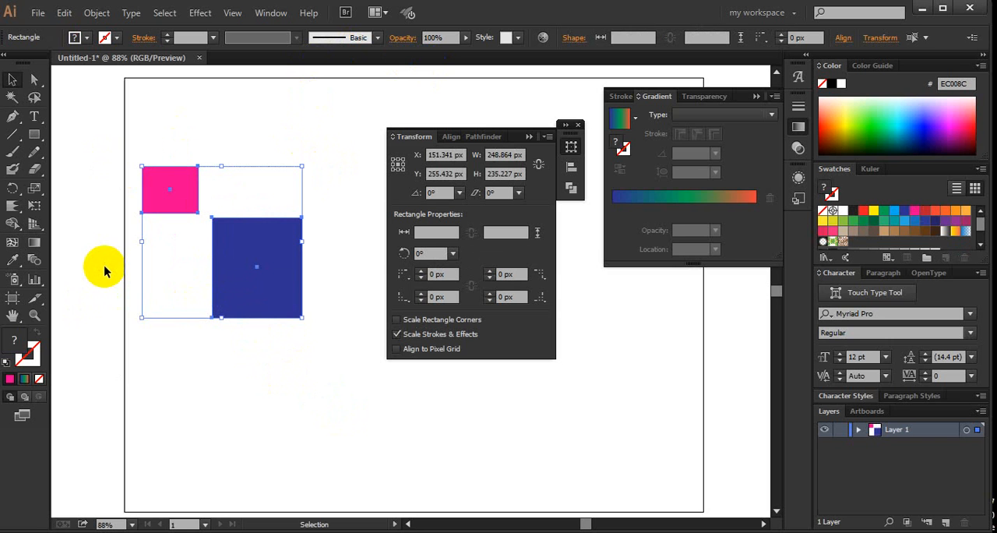
- Examine the spacing types offered in the Blend Options and cancel the dialog
click(97, 13)
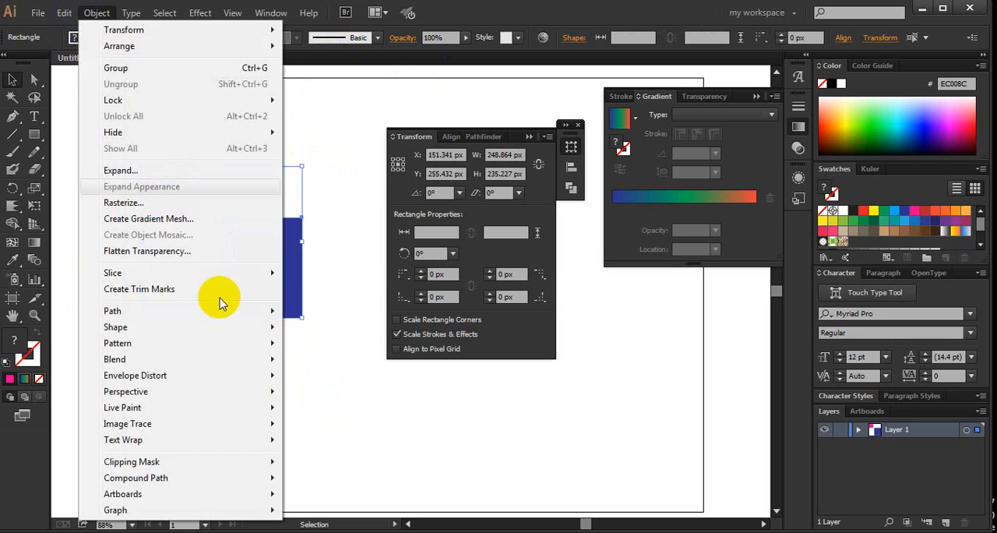
mouse_move(214, 358)
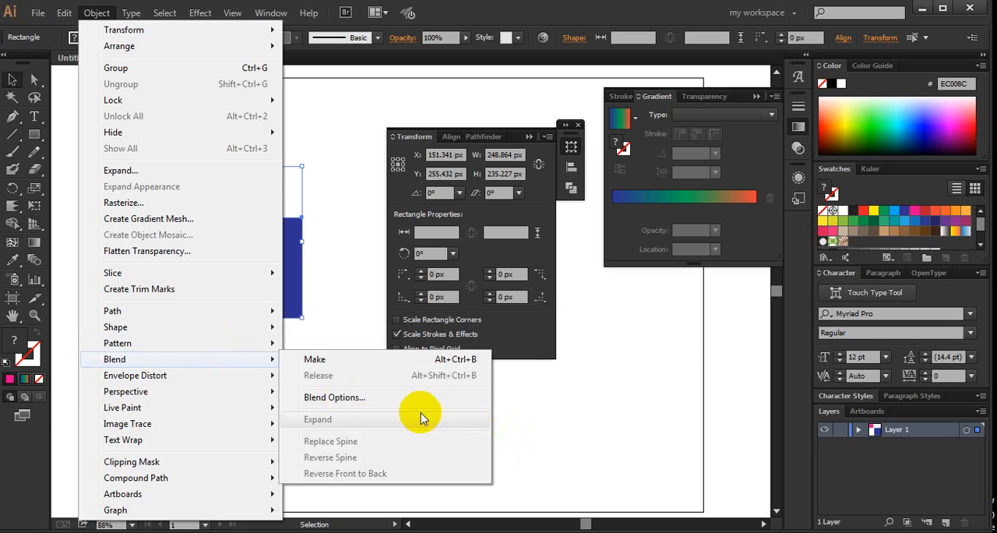
click(413, 398)
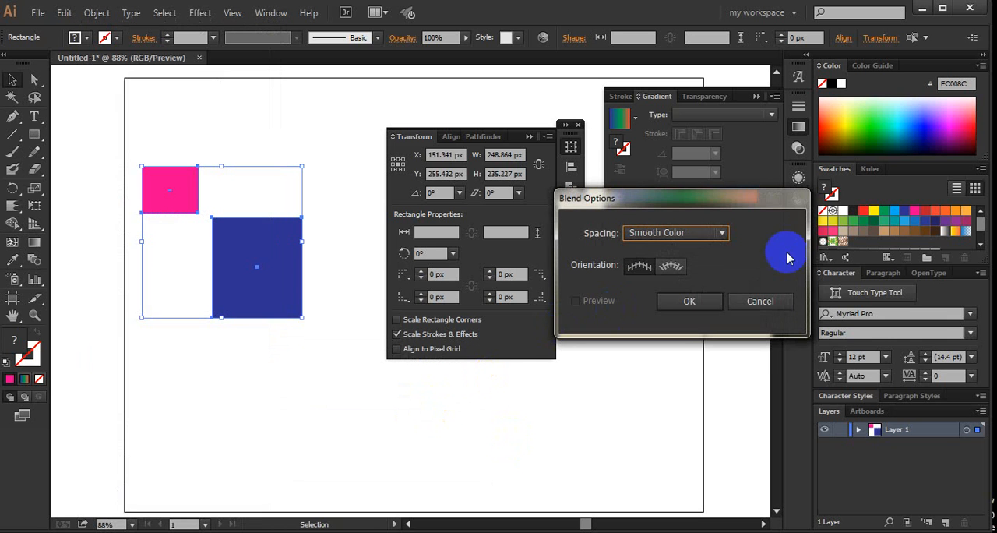
click(721, 232)
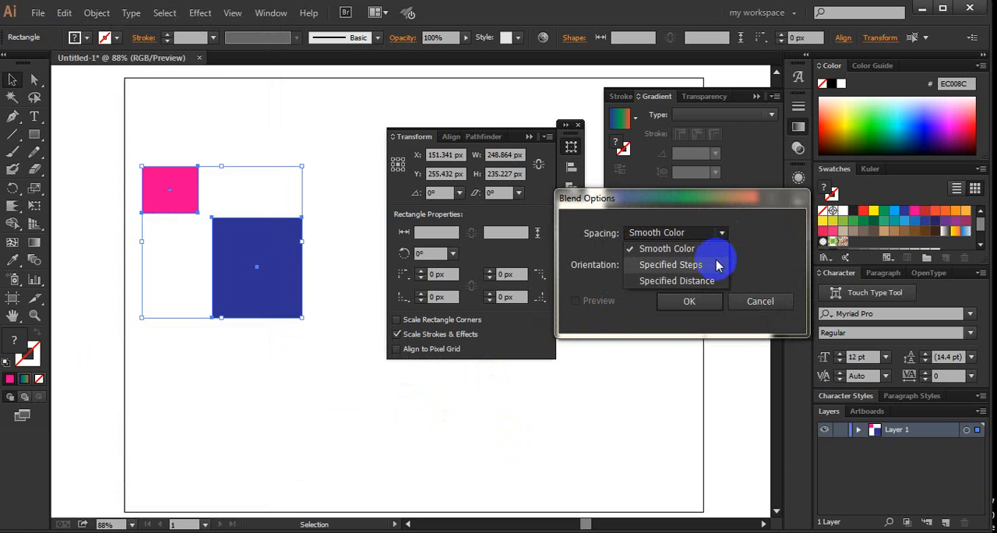
click(747, 305)
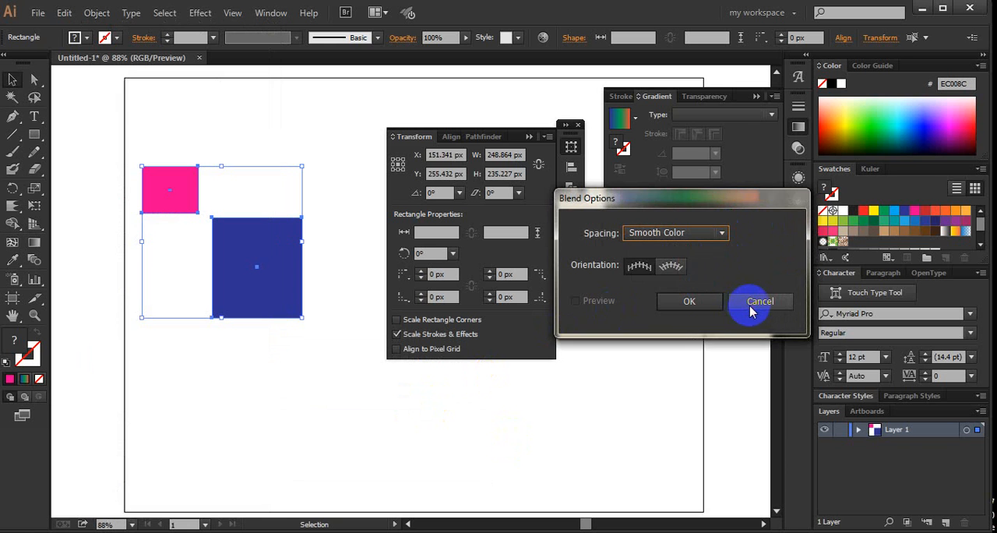
click(750, 305)
- Set the blend spacing to Specified Steps with 4 steps and confirm the Blend Options
click(97, 13)
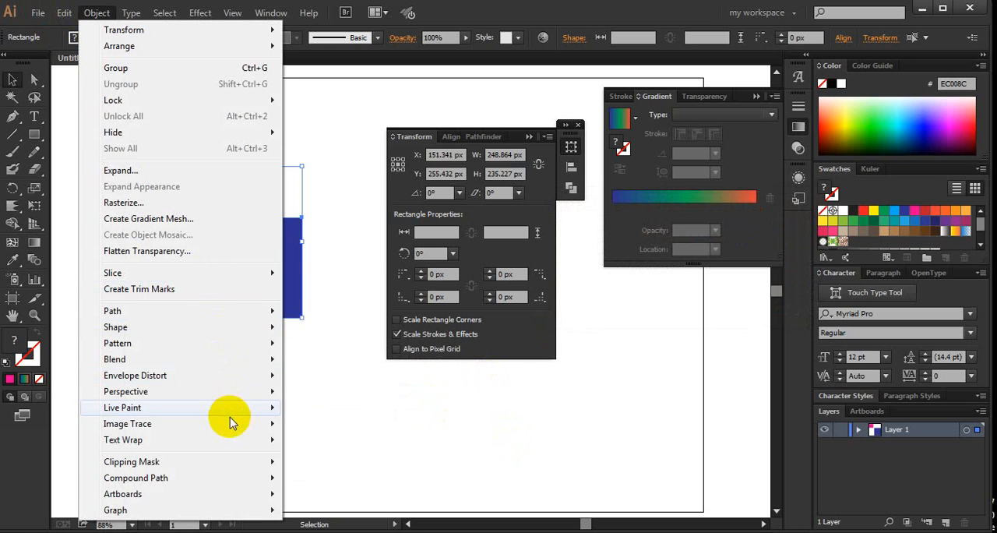
mouse_move(265, 364)
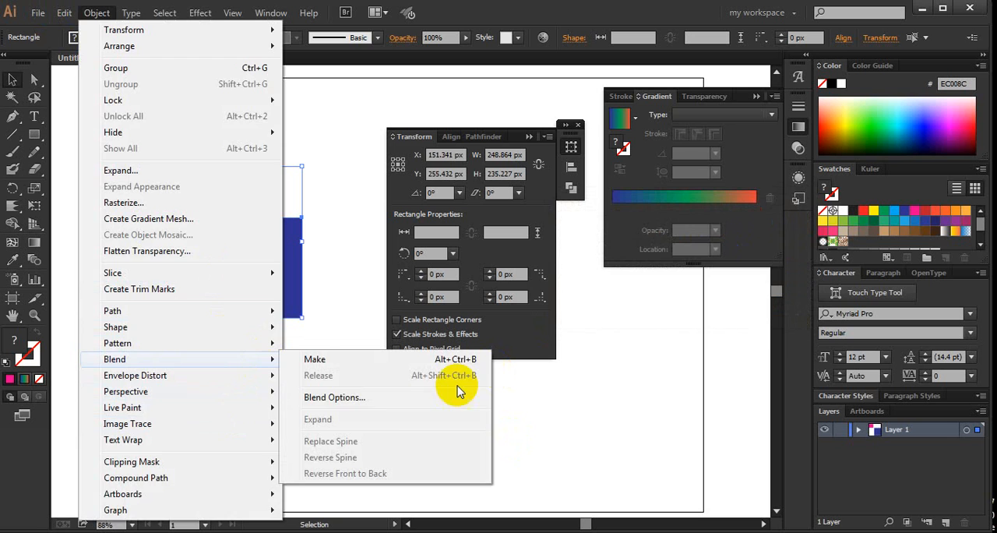
click(392, 398)
click(679, 234)
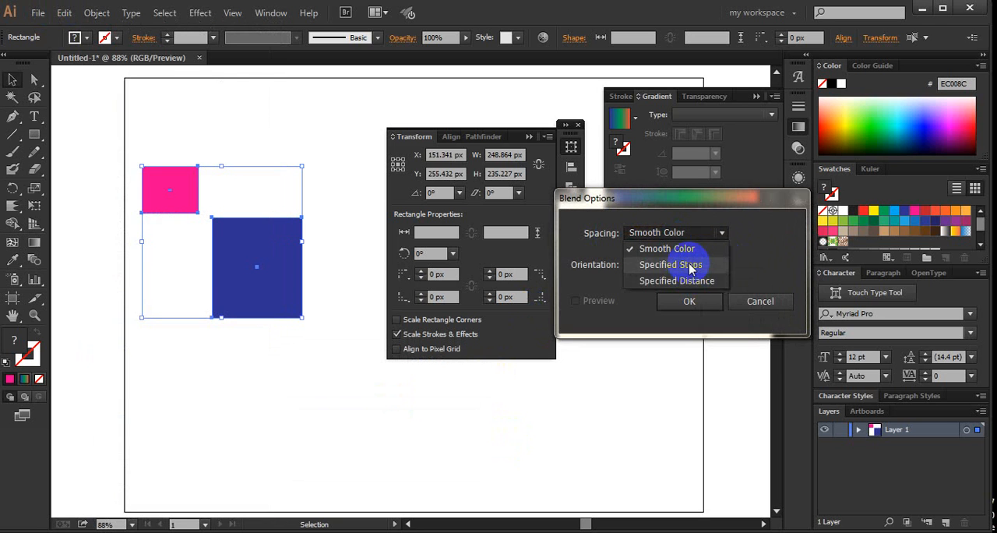
click(690, 267)
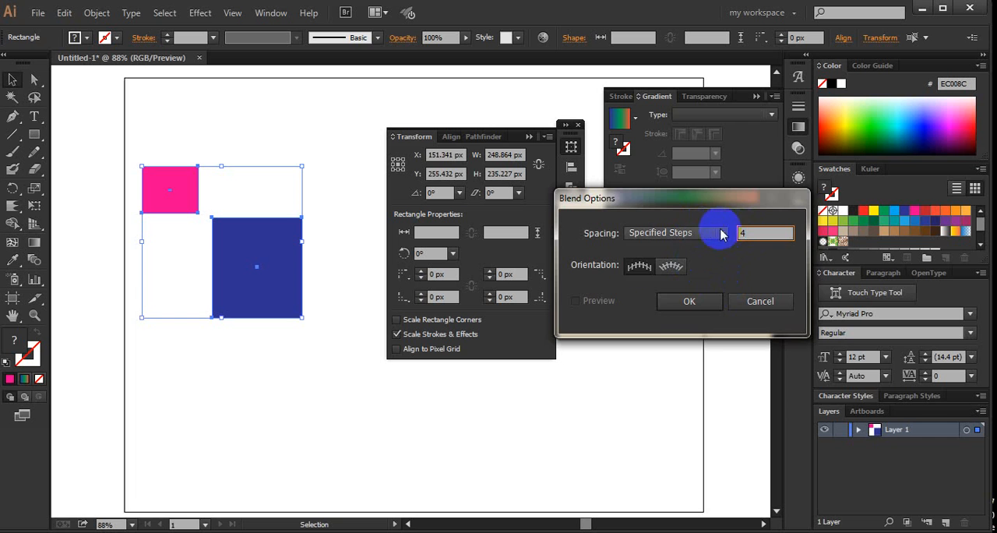
click(689, 302)
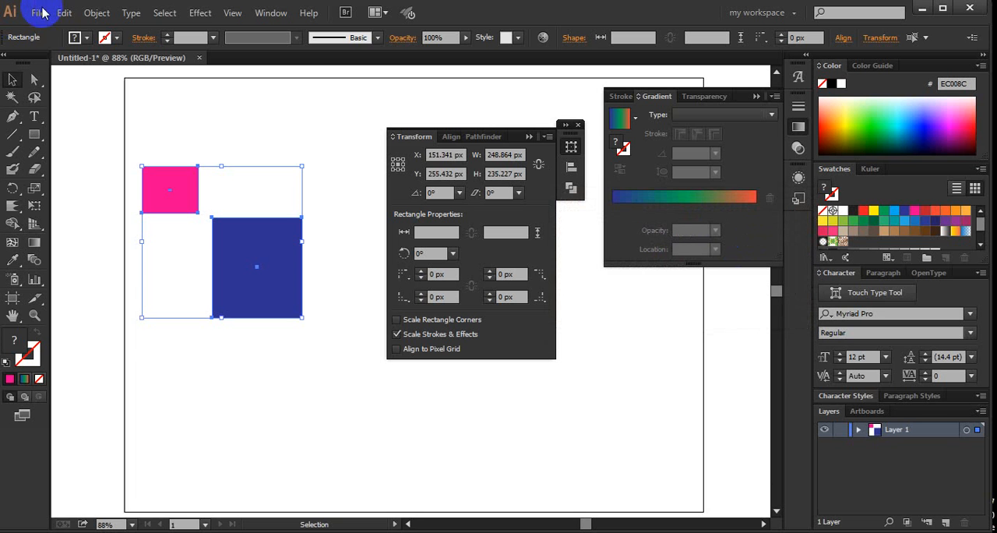
- Make a stepped blend between the selected pink and dark blue rectangles and deselect it
click(67, 14)
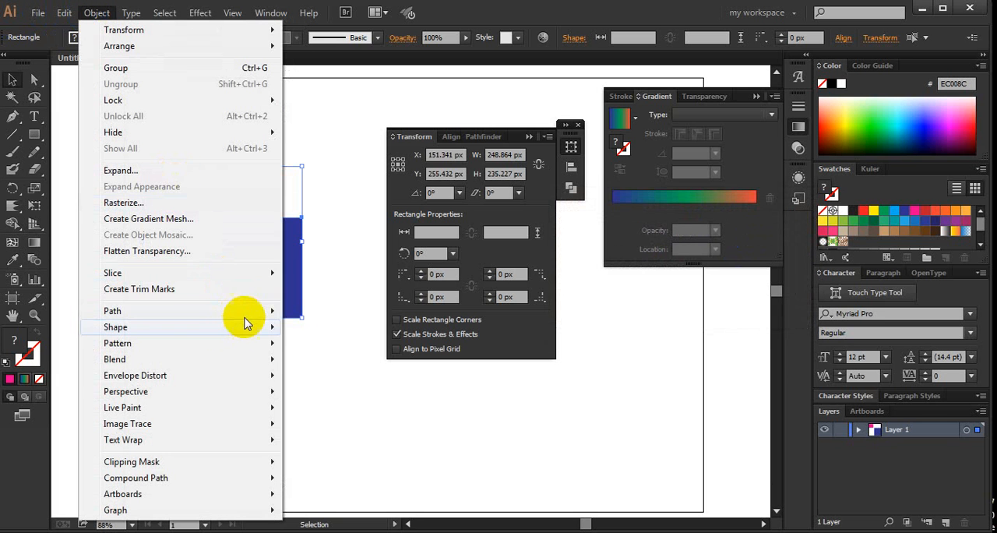
mouse_move(249, 359)
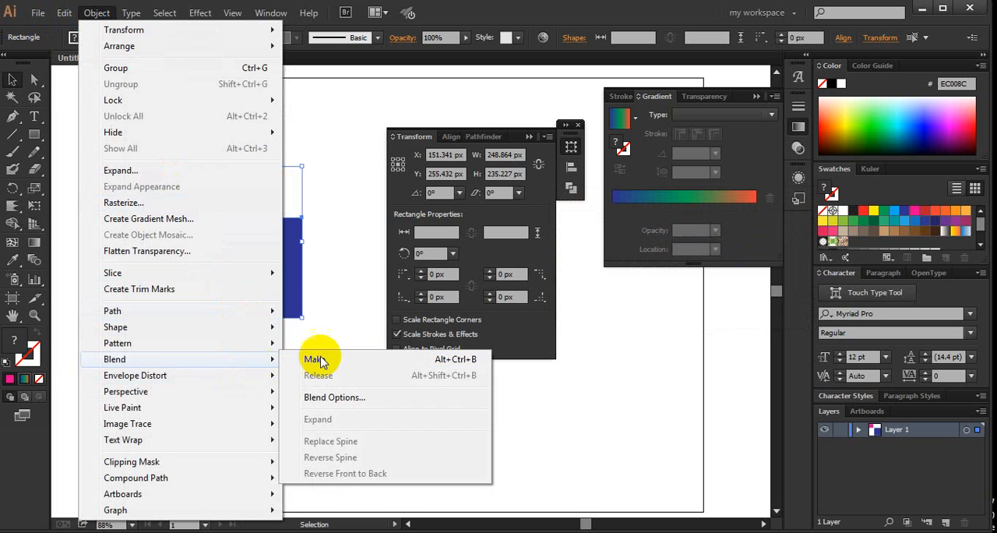
click(357, 360)
click(322, 345)
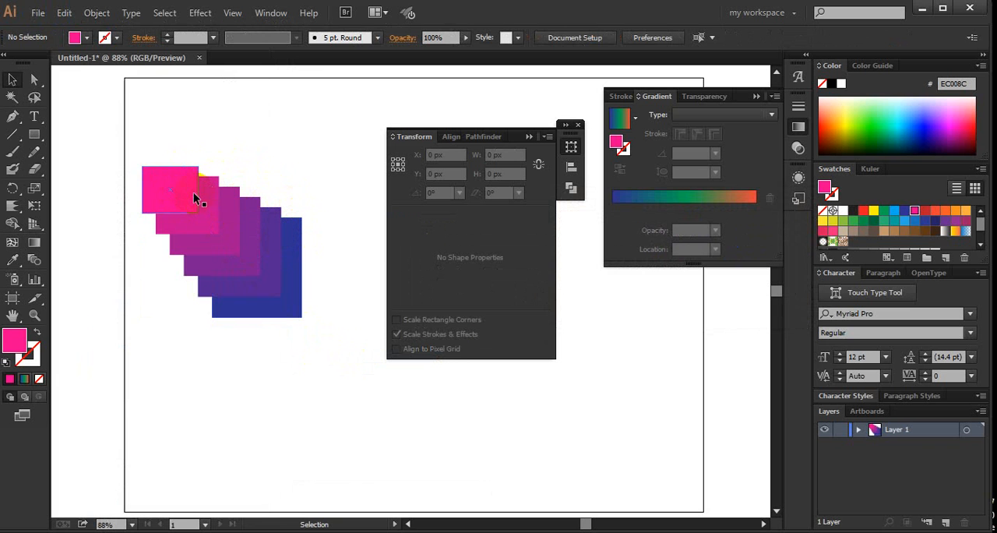
- Examine the stepped blend's intermediate rectangles and spine by selecting and deselecting the blend
click(196, 198)
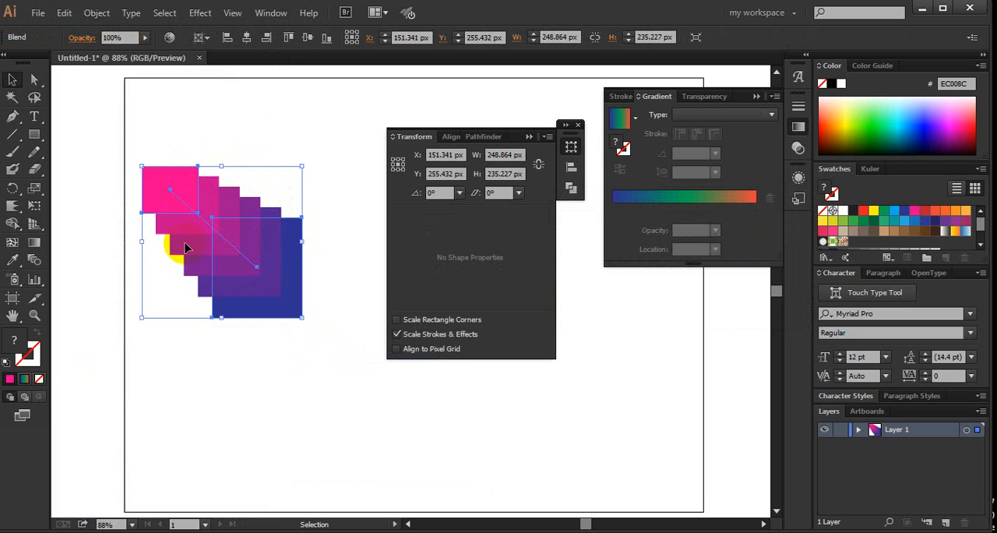
click(112, 137)
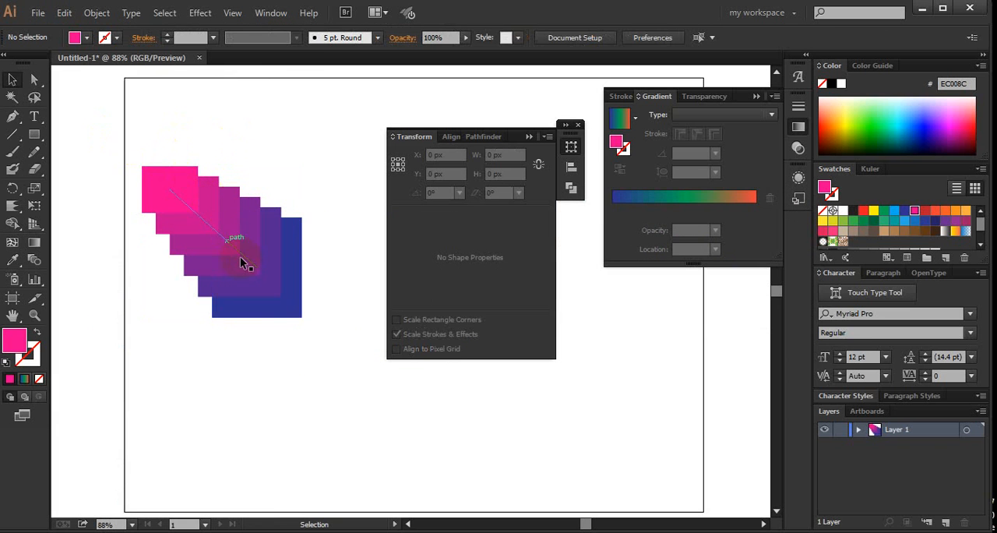
click(295, 311)
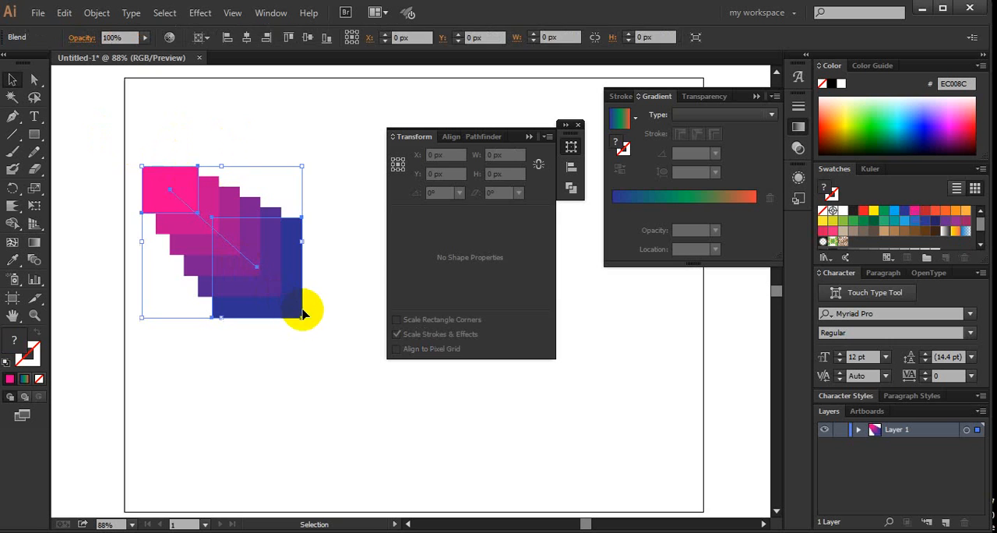
click(332, 343)
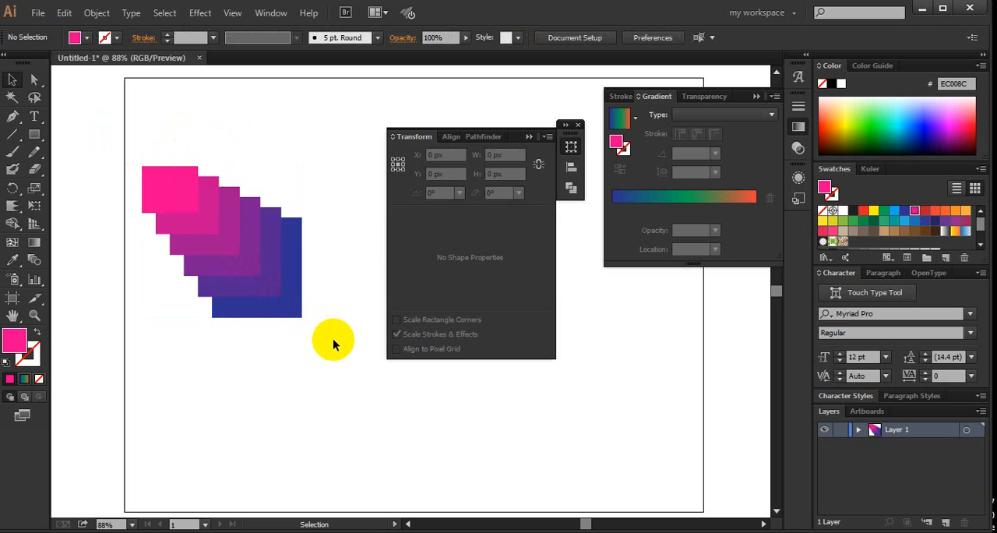
click(245, 256)
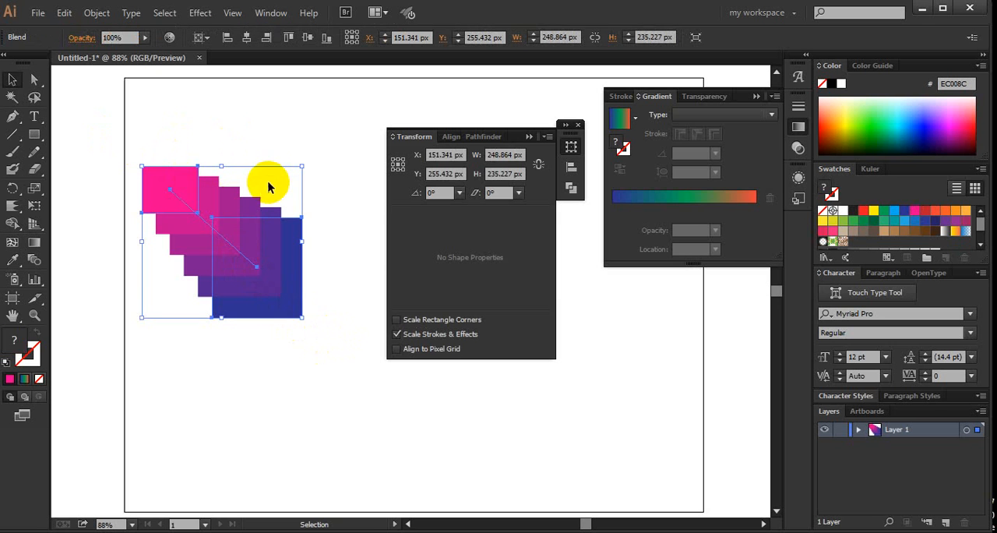
click(257, 137)
click(231, 248)
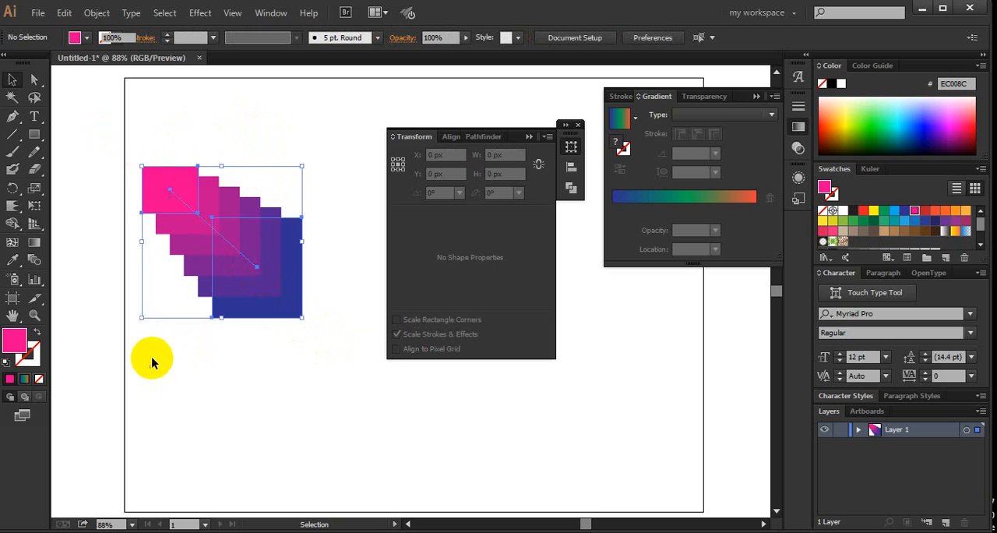
click(151, 358)
- Select the whole stepped blend and delete it from the artboard
drag(103, 378, 99, 379)
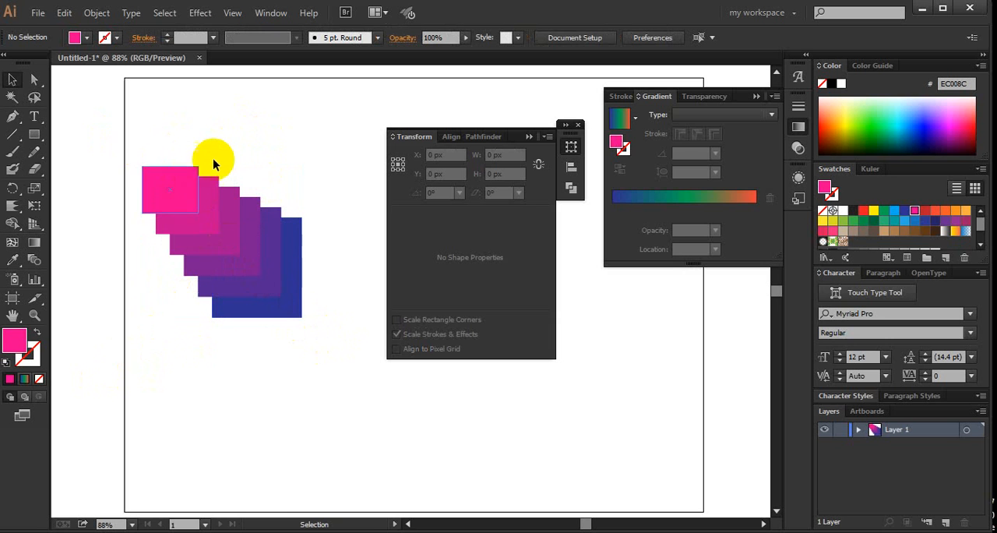
drag(311, 157, 111, 379)
key(Delete)
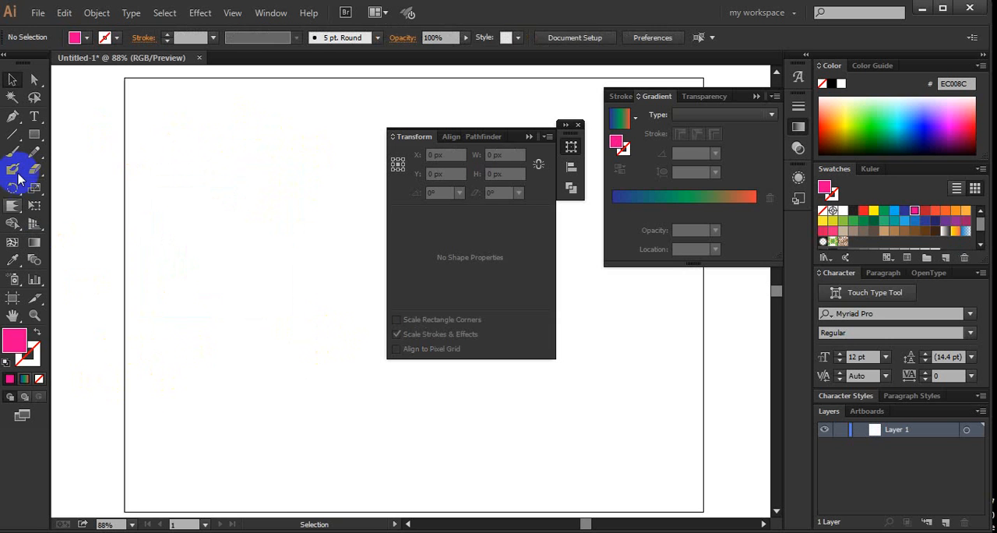
- Draw a pink rectangle about 116 by 90 px and below it a larger orange-filled one about 208 by 157 px
click(33, 134)
drag(157, 167, 232, 225)
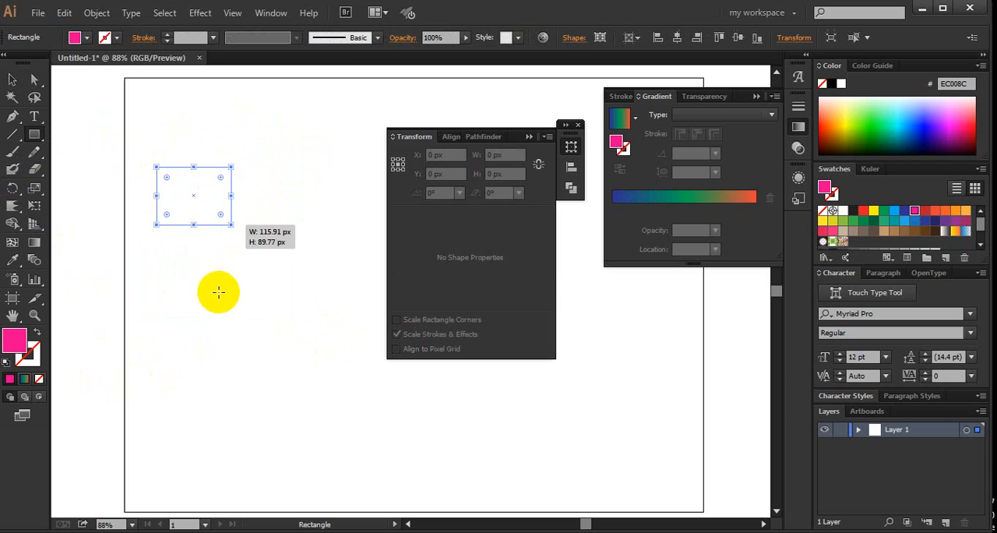
drag(218, 294, 353, 395)
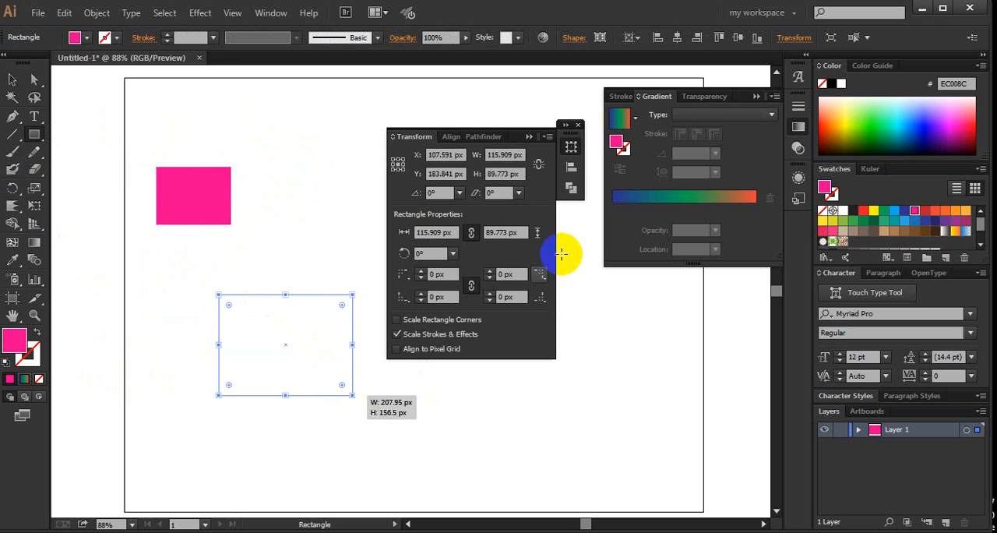
click(946, 212)
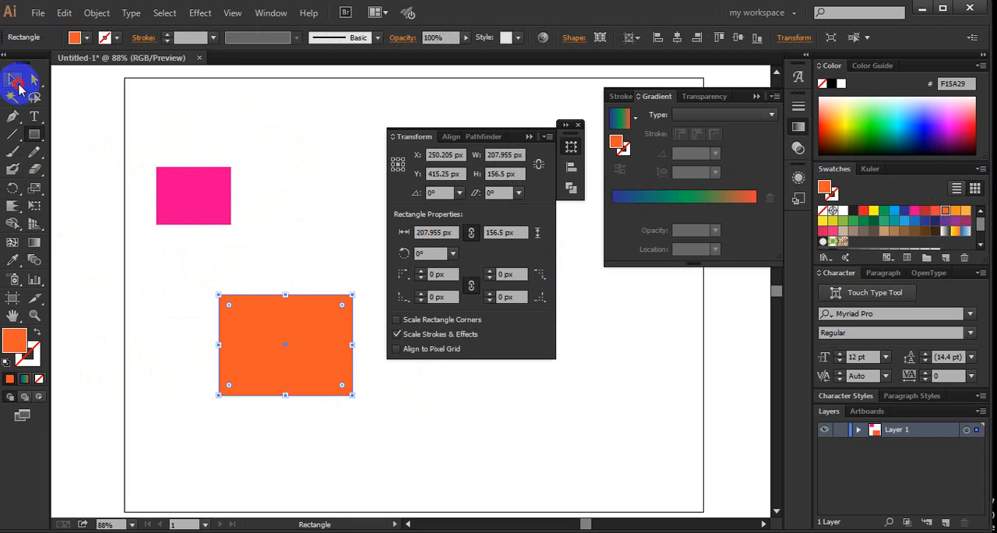
- Round the orange rectangle's corners fully so its ends become semicircular, and deselect it
click(18, 81)
click(285, 311)
drag(340, 304, 327, 372)
click(382, 421)
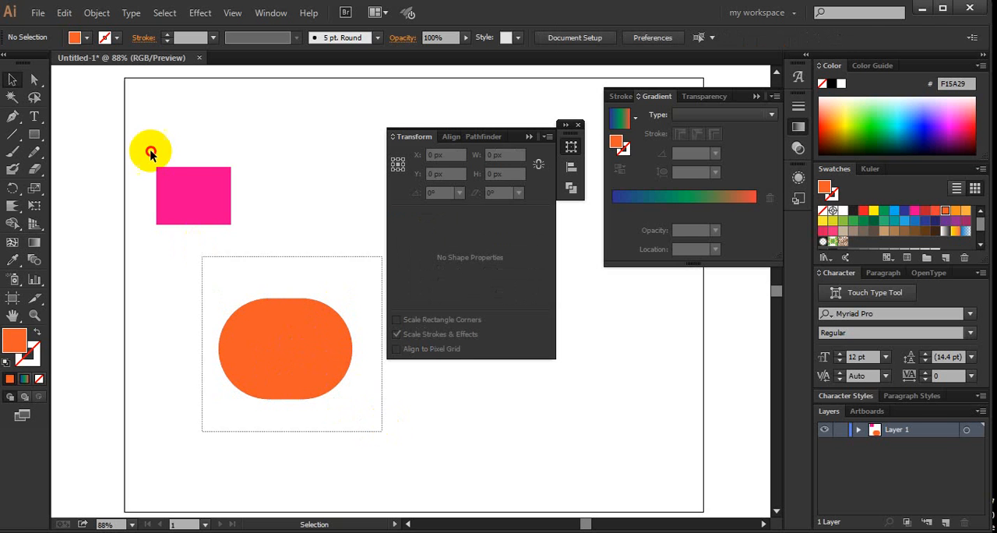
- Select both shapes and set the blend spacing to Specified Distance with 4 px in the Blend Options
key(ctrl+a)
click(109, 16)
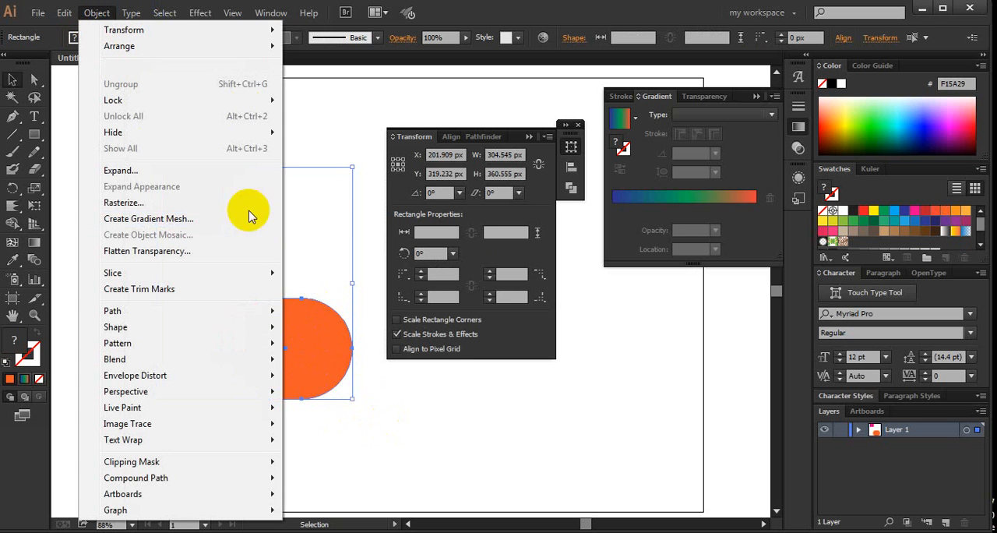
mouse_move(265, 321)
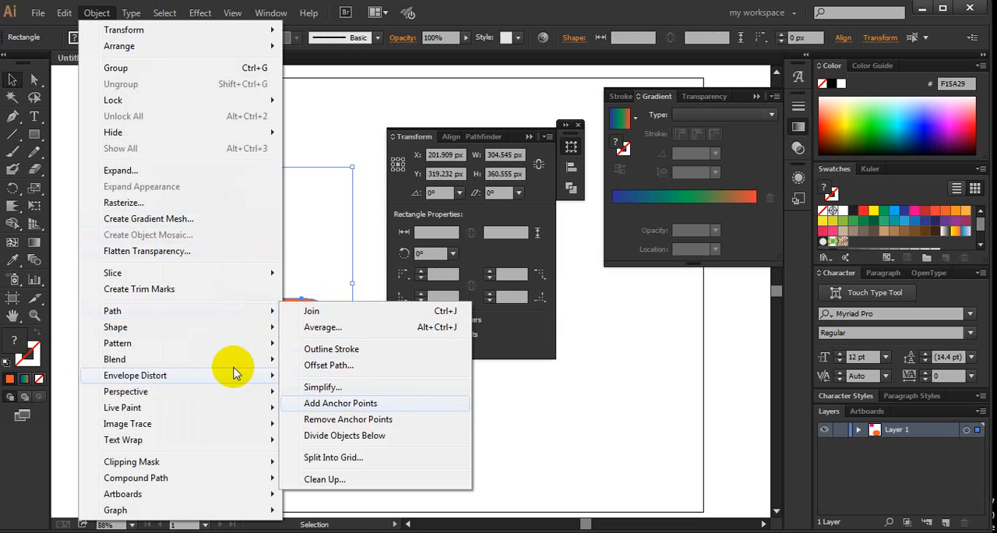
mouse_move(238, 361)
click(324, 397)
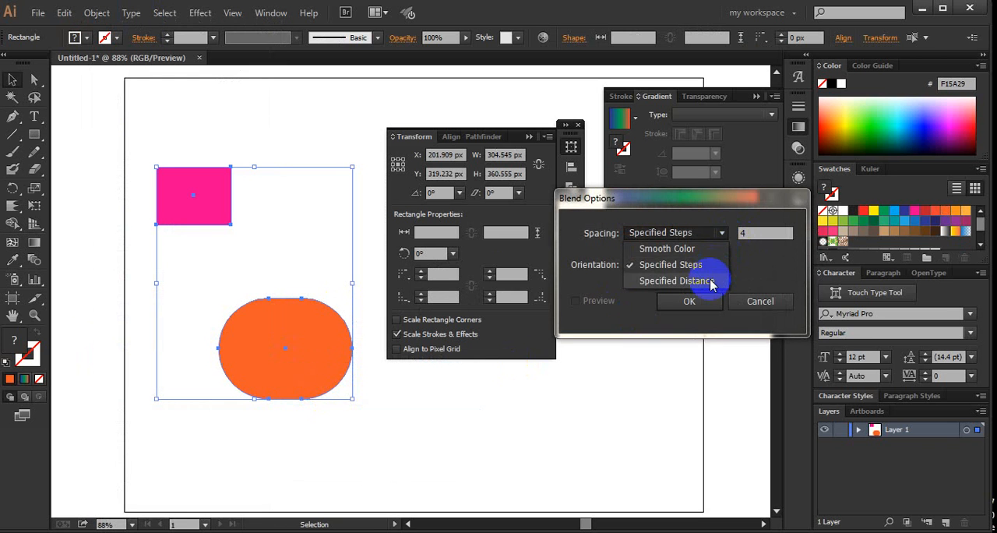
click(685, 280)
click(689, 301)
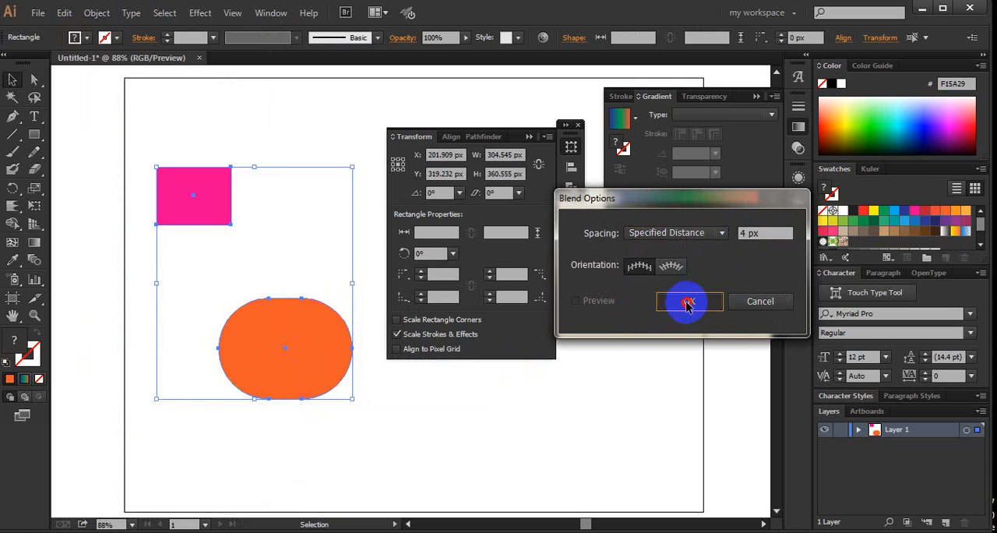
- Make a blend between the pink rectangle and the rounded orange shape and deselect it
drag(289, 154, 185, 403)
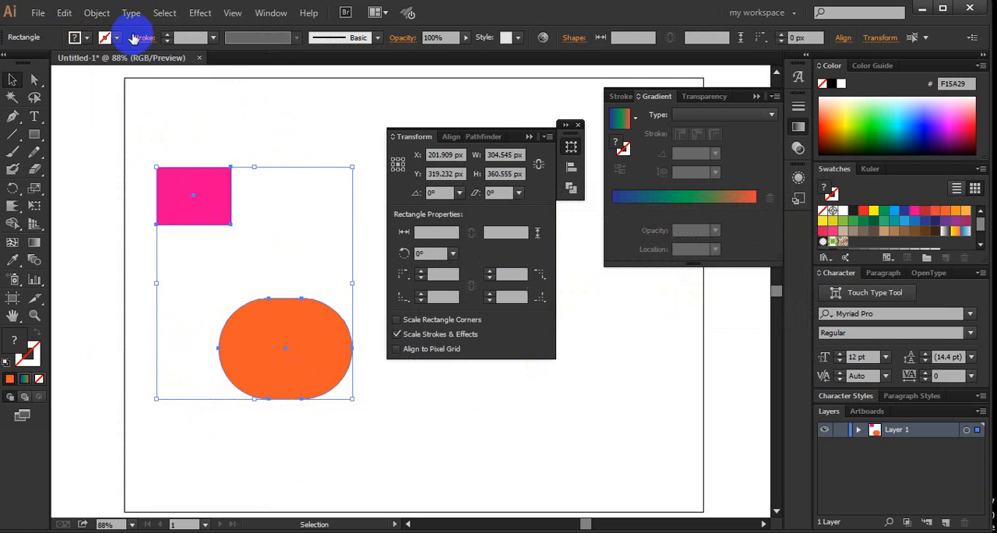
click(97, 13)
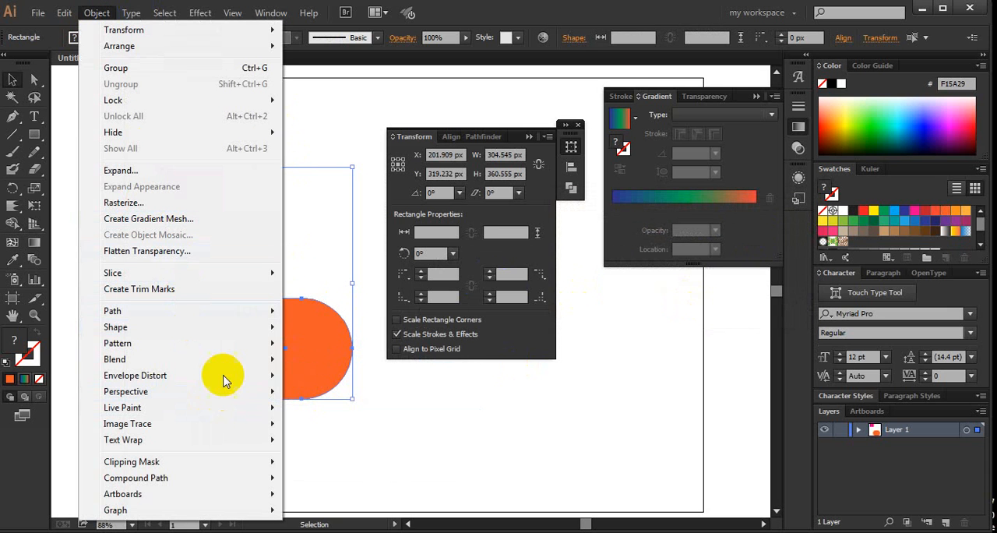
mouse_move(242, 363)
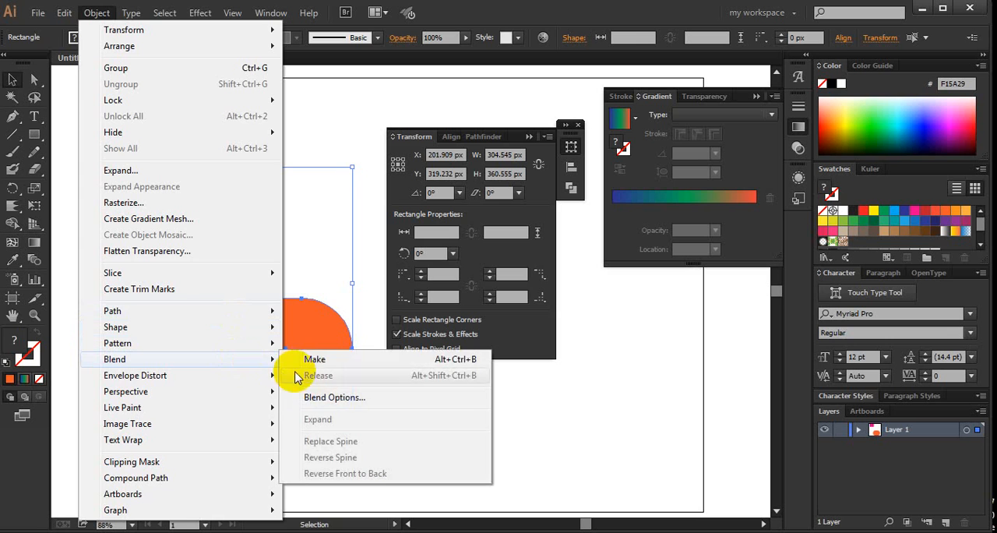
click(305, 360)
click(343, 244)
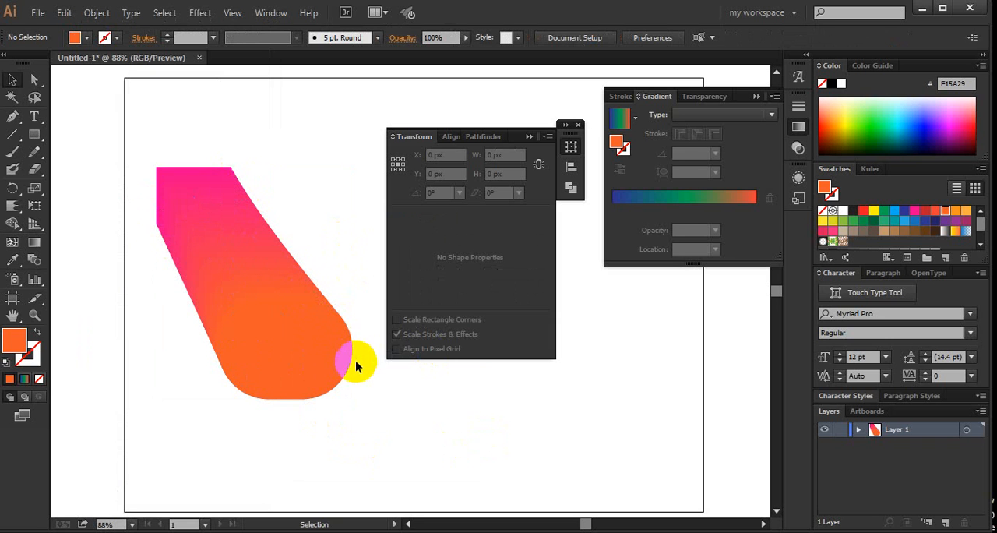
- Select the pink-to-orange blend and move it to about X 224 px, Y 387 px
drag(360, 414, 161, 212)
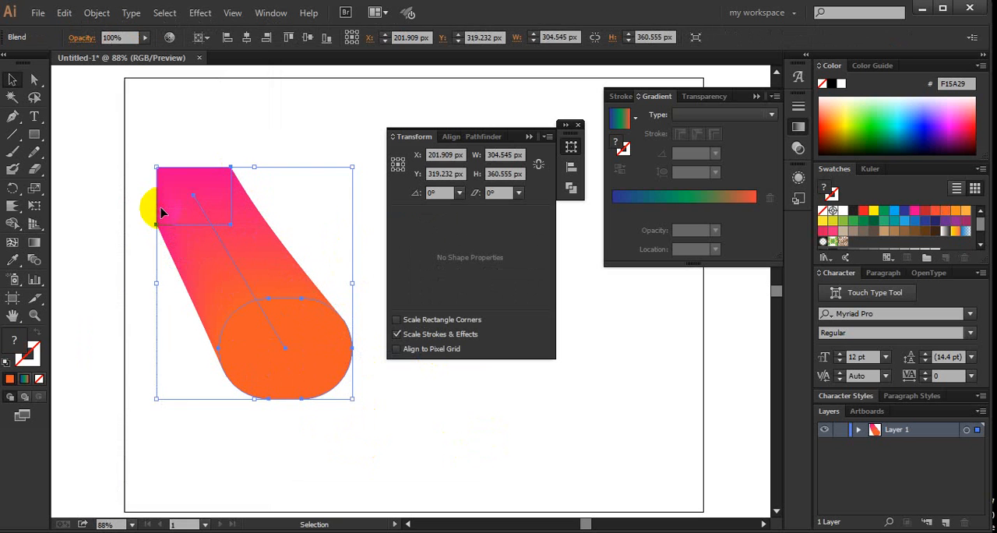
click(121, 181)
drag(157, 179, 343, 392)
drag(370, 428, 219, 263)
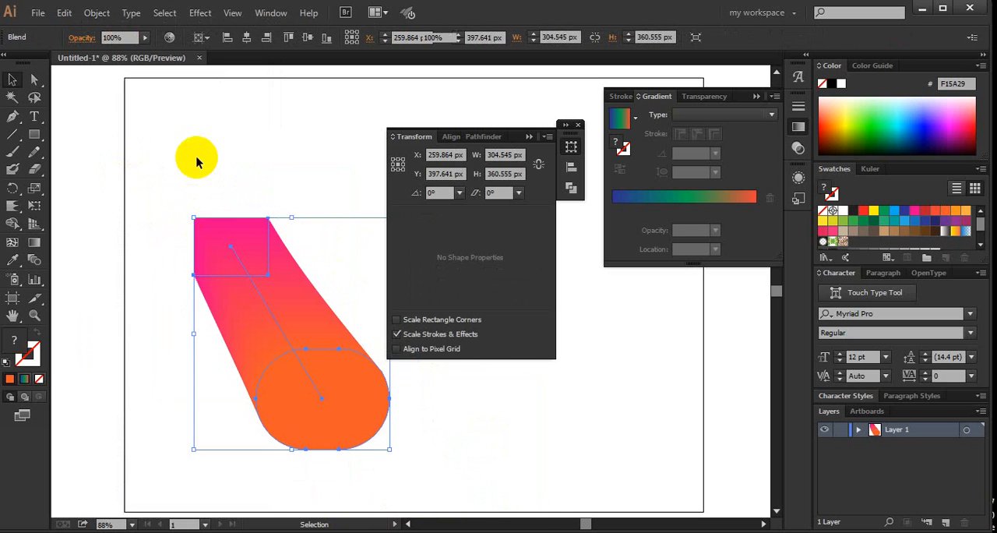
drag(232, 172, 249, 194)
drag(281, 411, 259, 404)
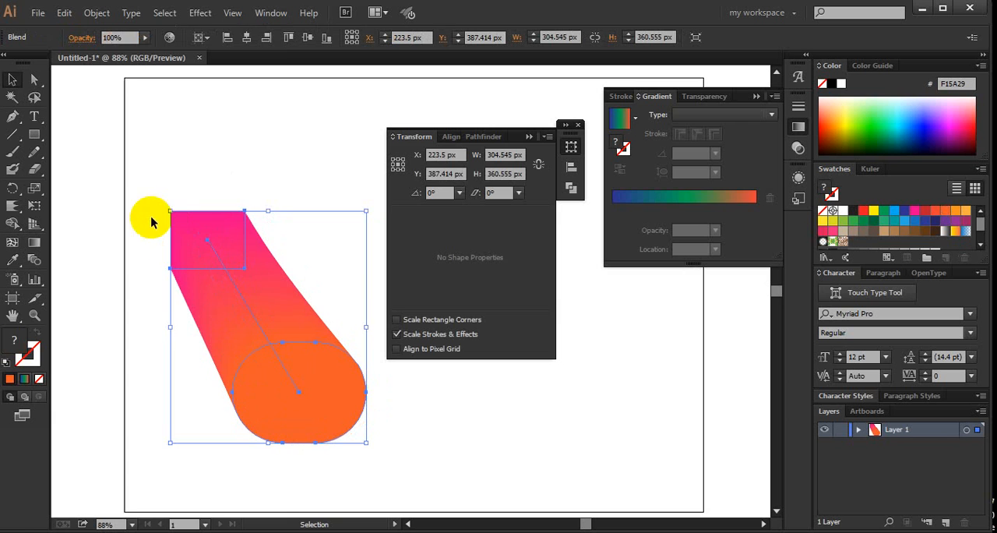
- Expand the selected blend with Object and Fill enabled and deselect the result
click(97, 13)
click(185, 179)
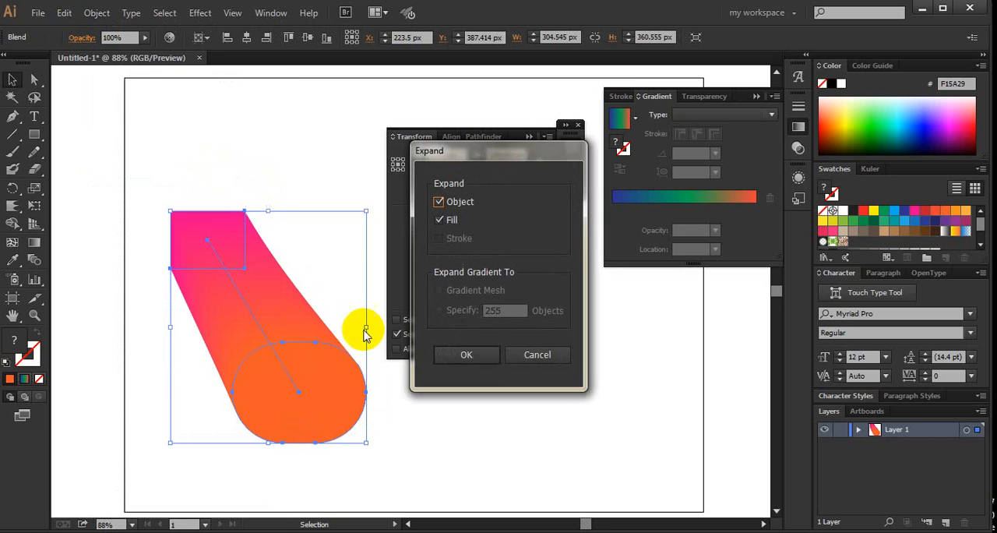
click(447, 359)
click(402, 454)
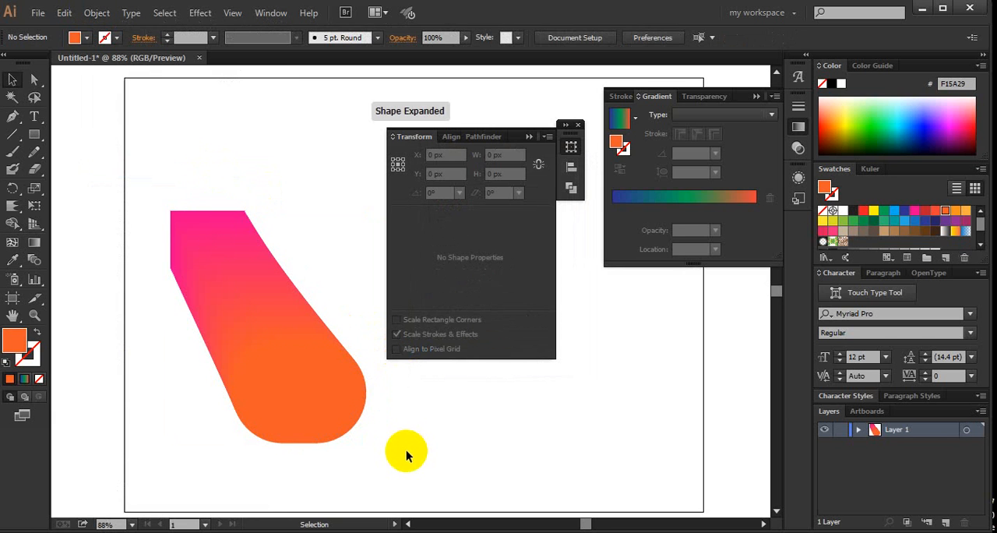
- Isolate the expanded blend group and select one of its intermediate paths
click(244, 282)
double_click(245, 281)
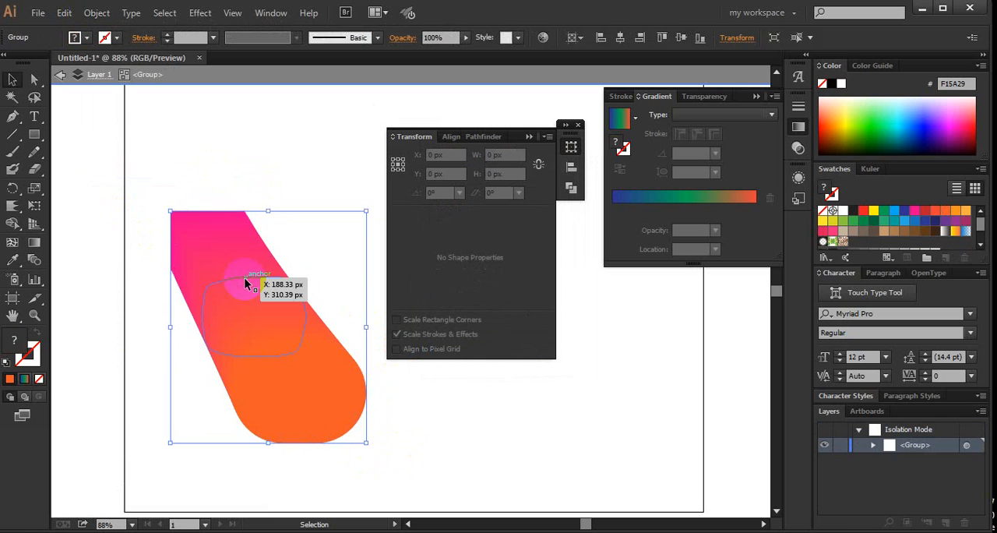
right_click(244, 283)
click(230, 265)
click(231, 263)
right_click(231, 262)
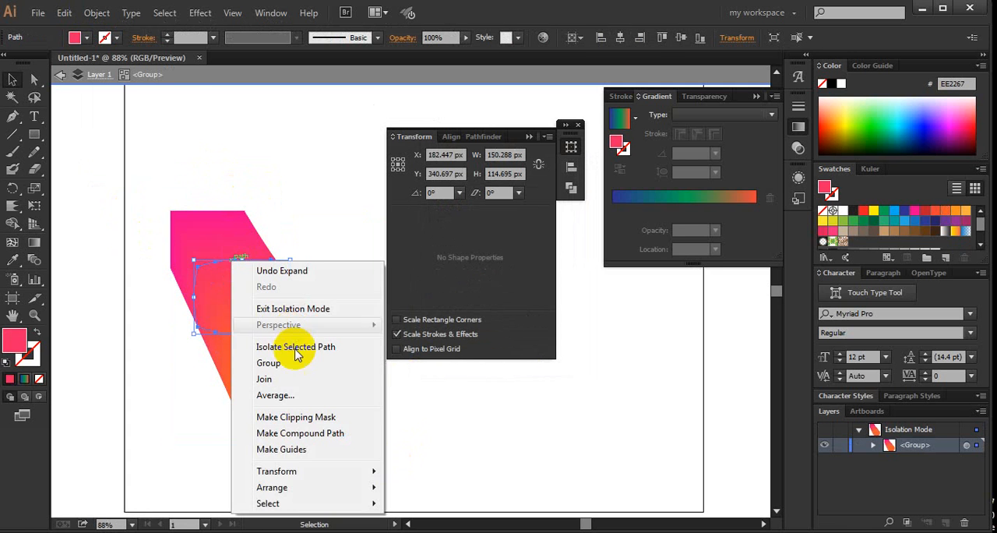
click(290, 276)
- Isolate a single intermediate path in the middle of the blend, delete it and exit isolation mode
double_click(270, 300)
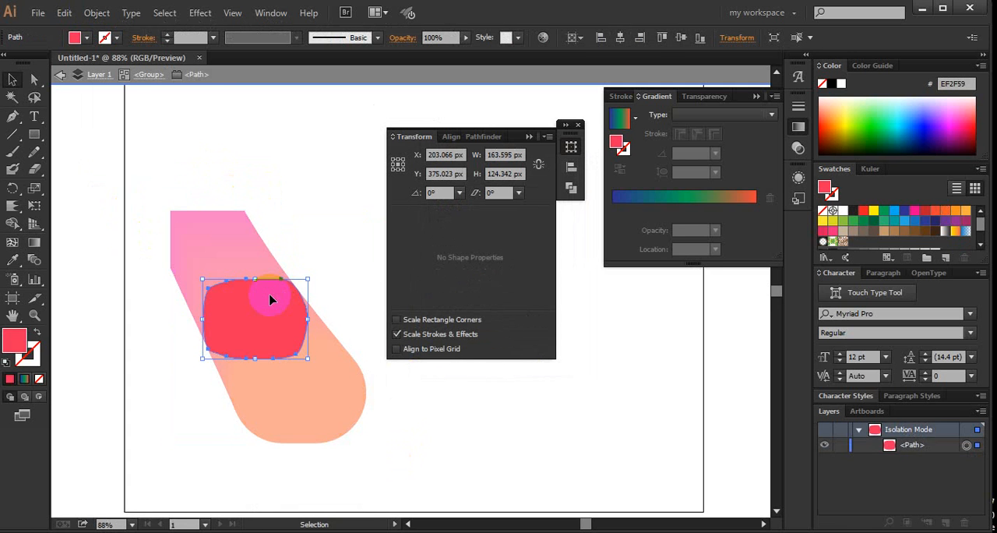
key(Delete)
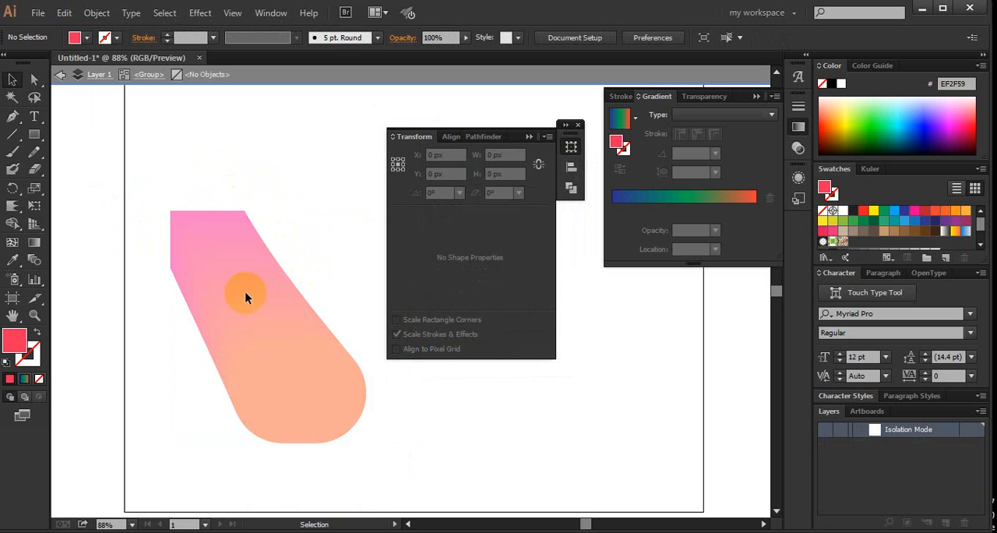
double_click(273, 153)
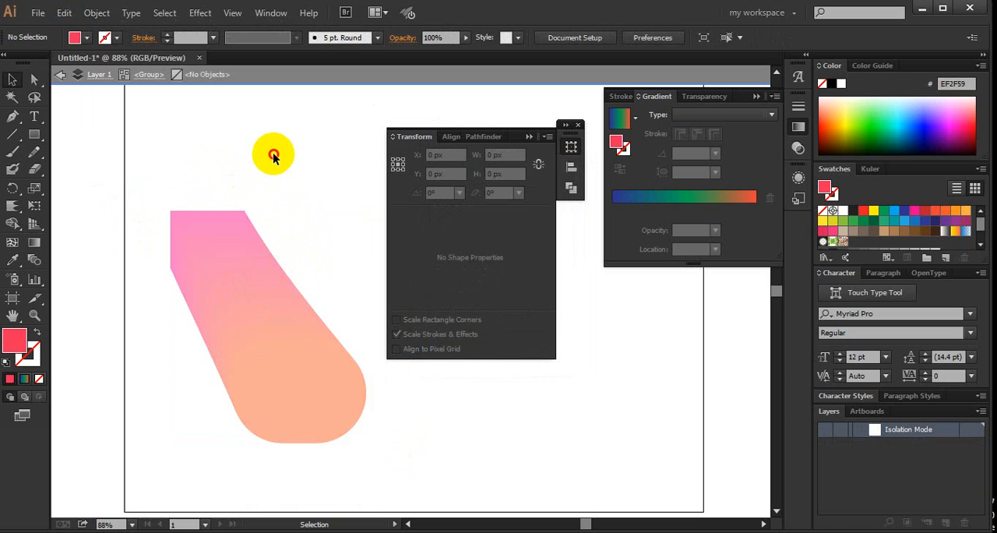
- Select the whole expanded blend group and delete it from the artboard
click(243, 241)
drag(247, 159, 168, 441)
click(234, 331)
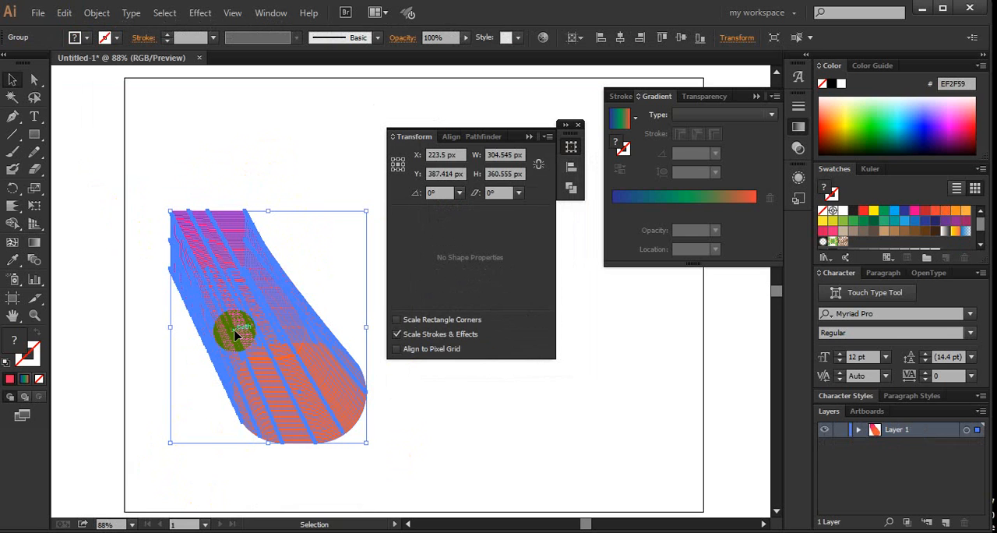
key(Delete)
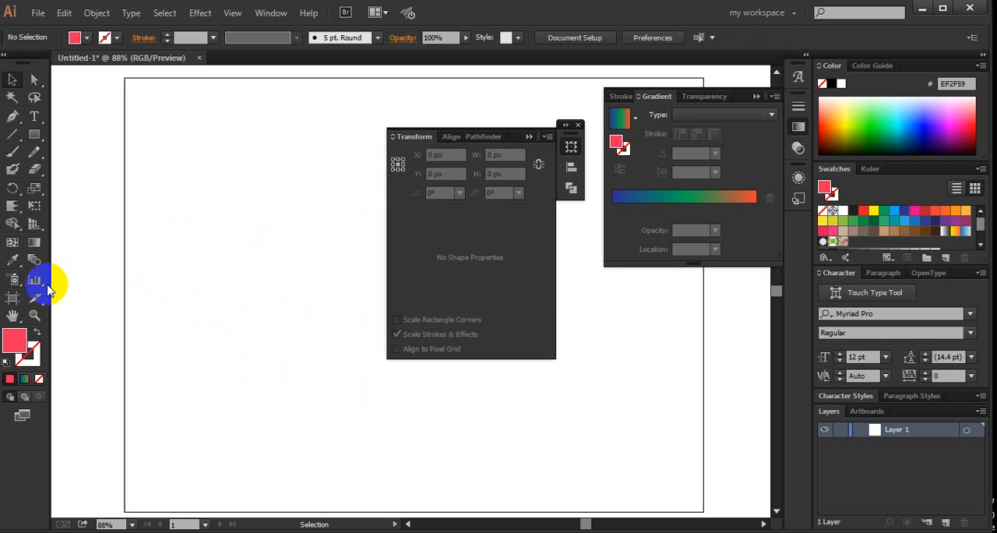
- Collapse the Transform panel and create a column graph 12 in wide and 12 in high on the artboard
click(529, 137)
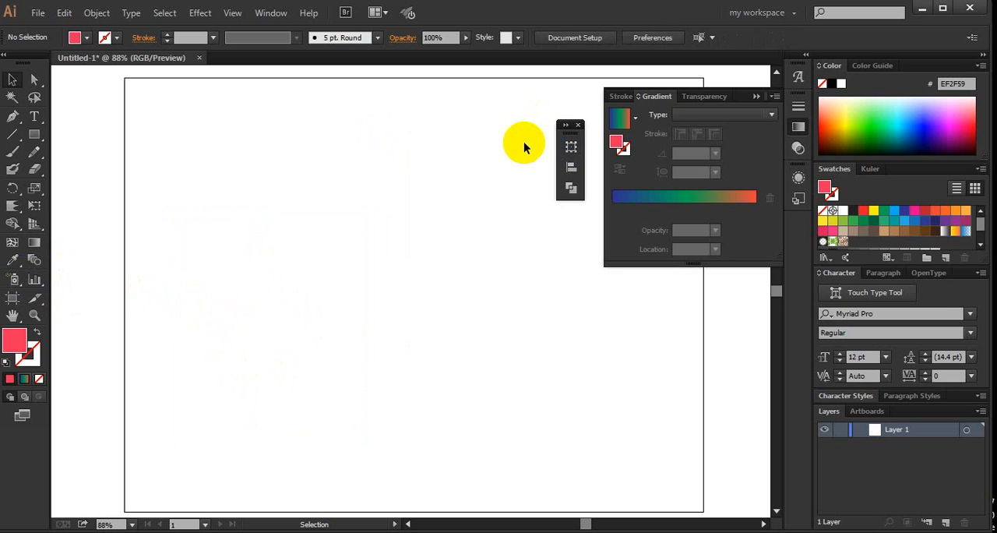
click(35, 284)
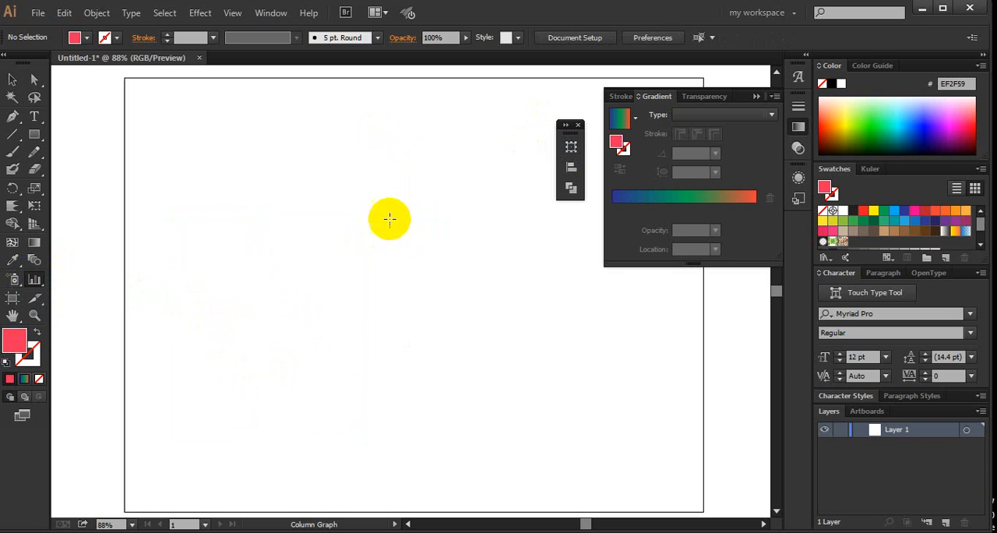
click(259, 207)
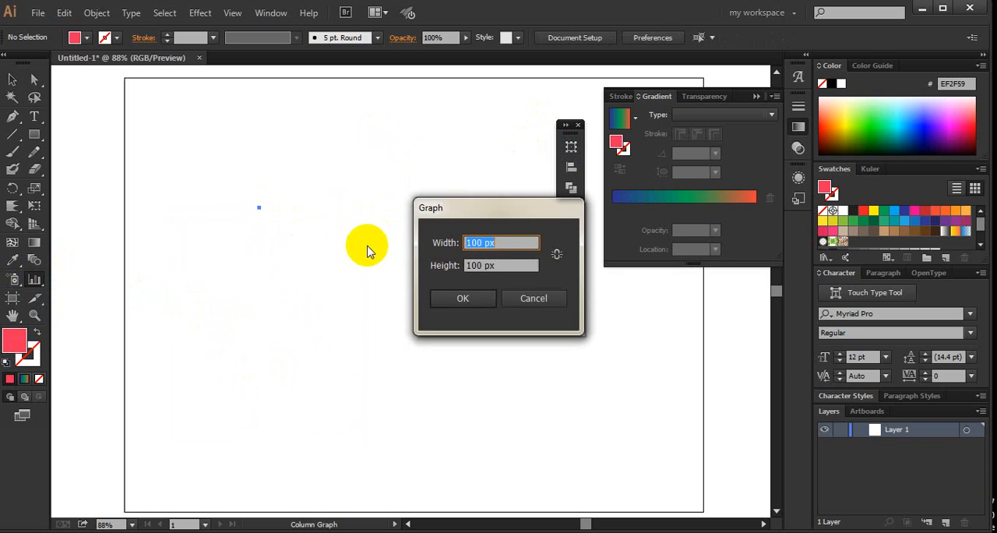
click(529, 299)
click(226, 165)
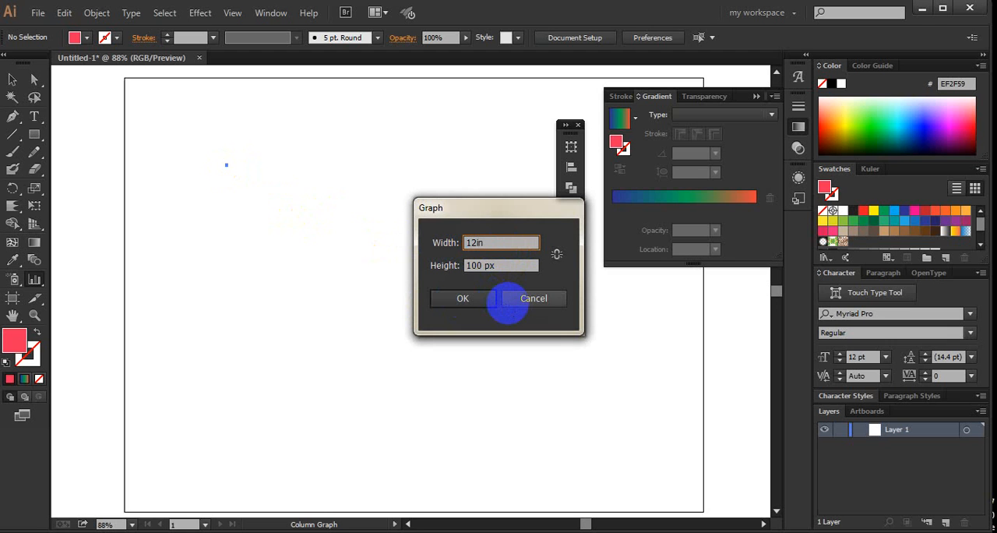
drag(493, 266, 289, 251)
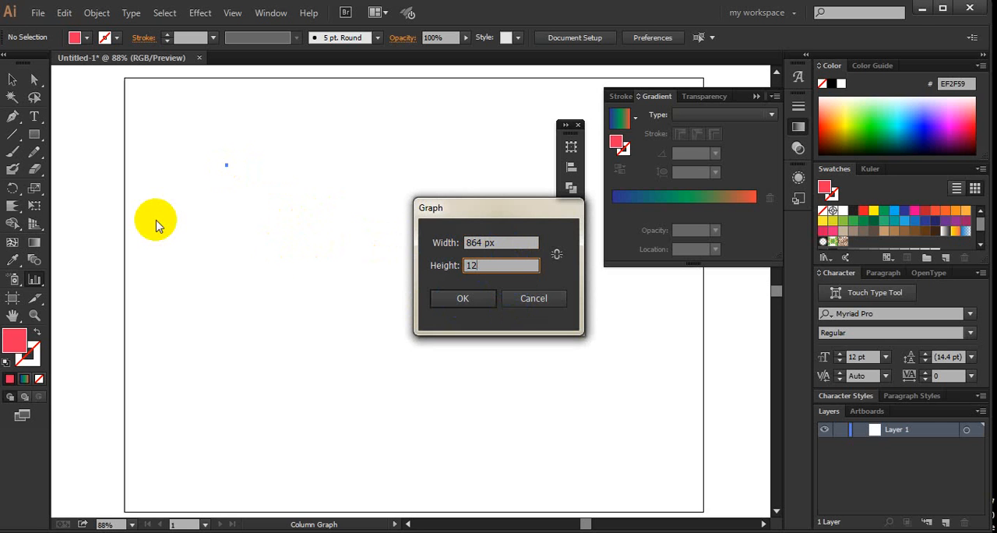
text(12in)
key(Return)
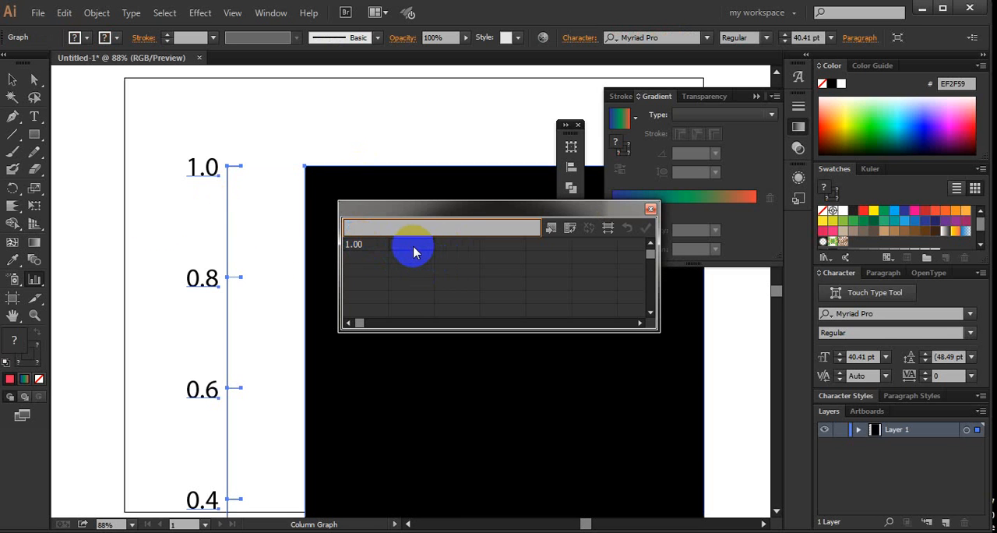
- Enter 2 and 4 in the second and third cells of the graph data's first row, apply the data and close it
text(w)
click(445, 225)
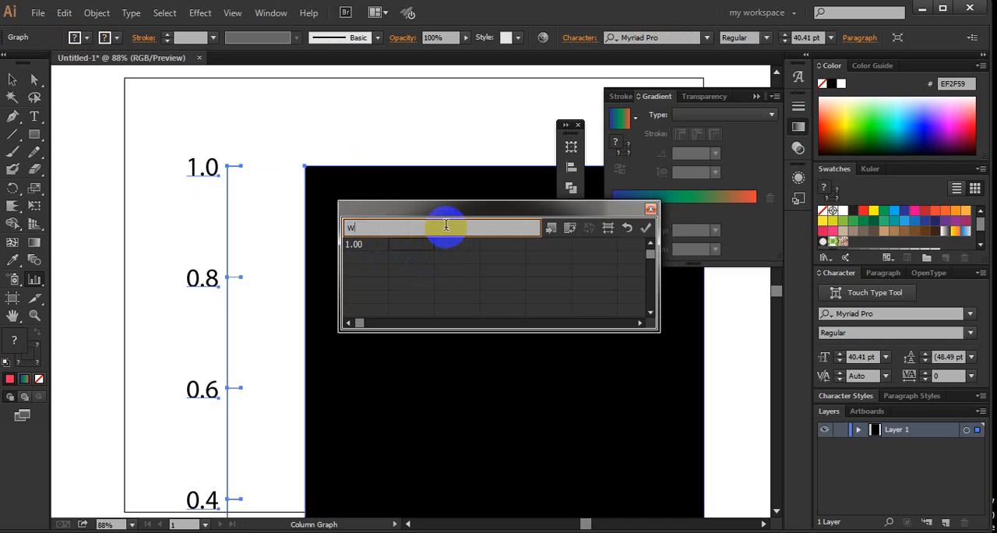
click(457, 248)
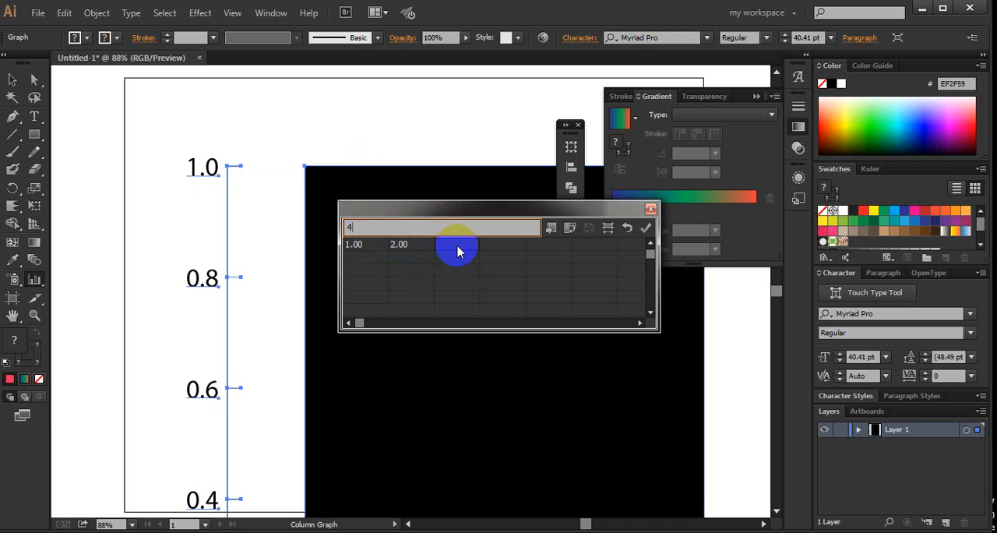
click(645, 228)
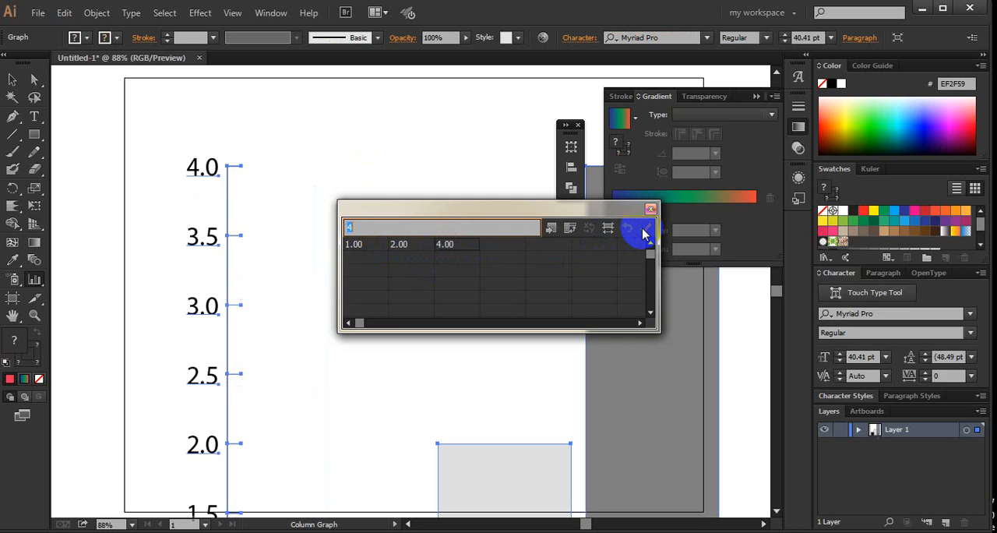
click(651, 209)
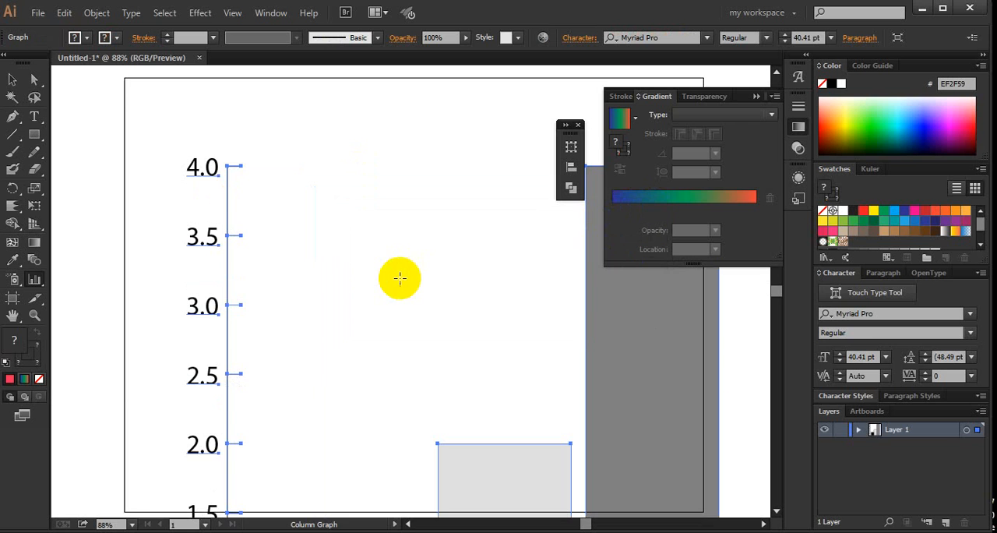
scroll(400, 279, down, 5)
key(ctrl+minus)
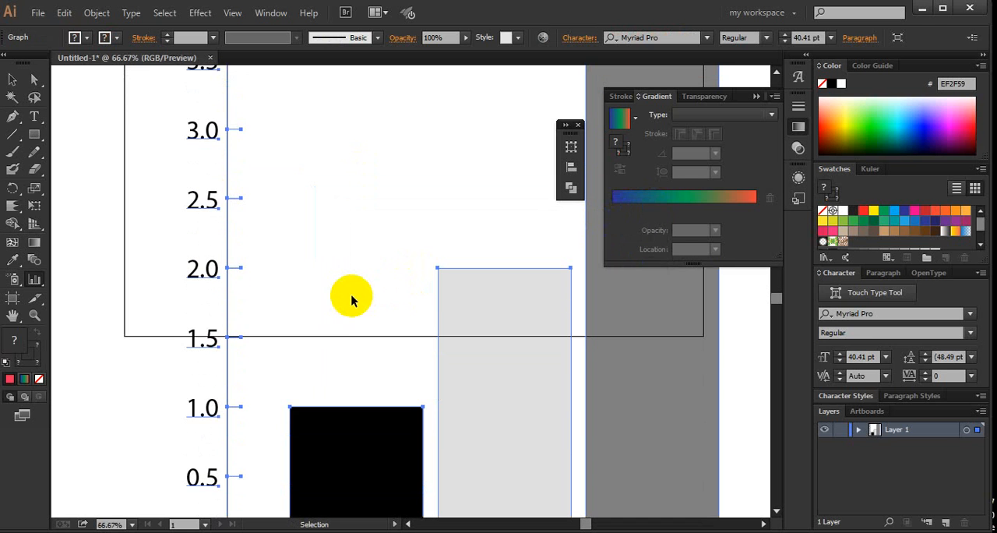
- Create a pie graph overlapping the column graph with the Pie Graph tool, accepting the proposed dimensions
key(ctrl+minus)
key(ctrl+minus)
key(ctrl+minus)
click(41, 282)
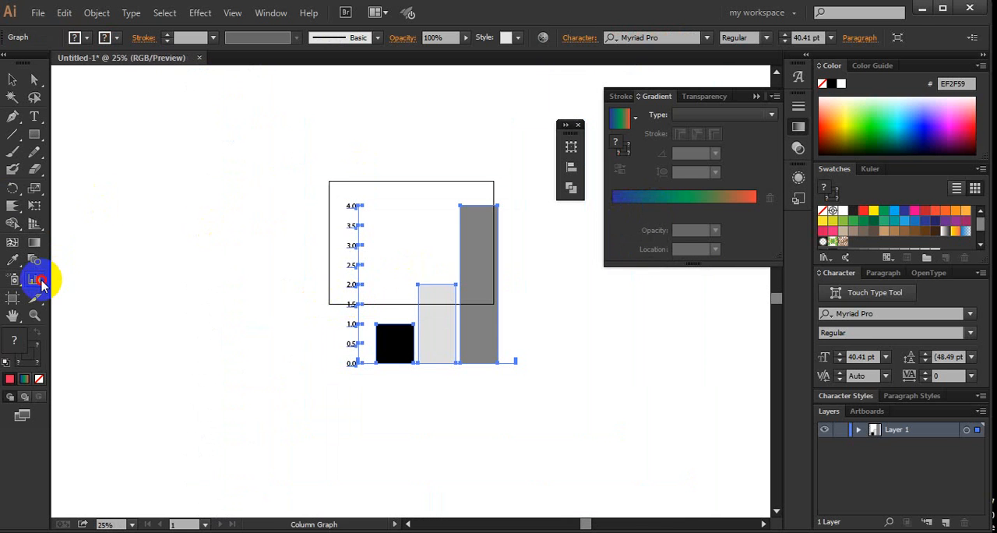
drag(43, 285, 110, 402)
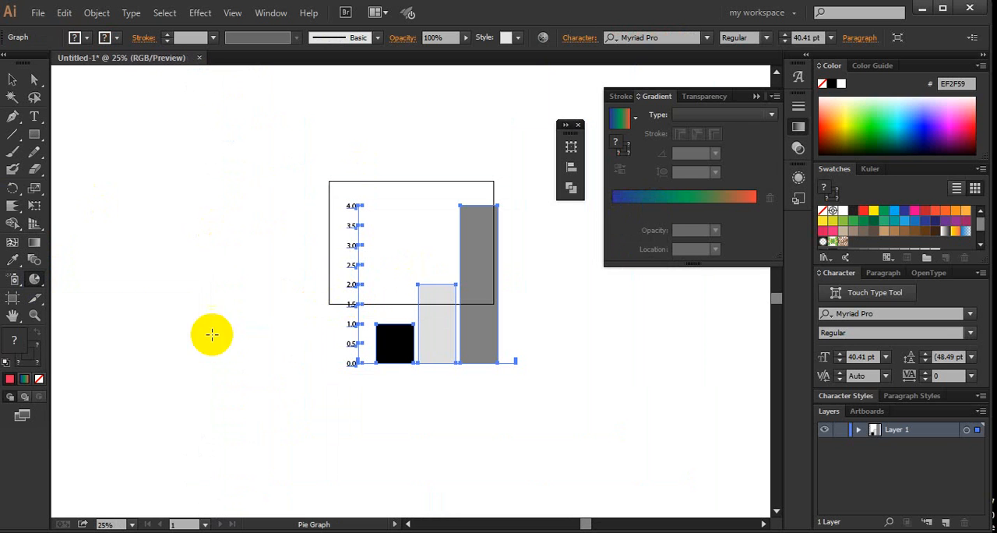
click(244, 261)
click(462, 299)
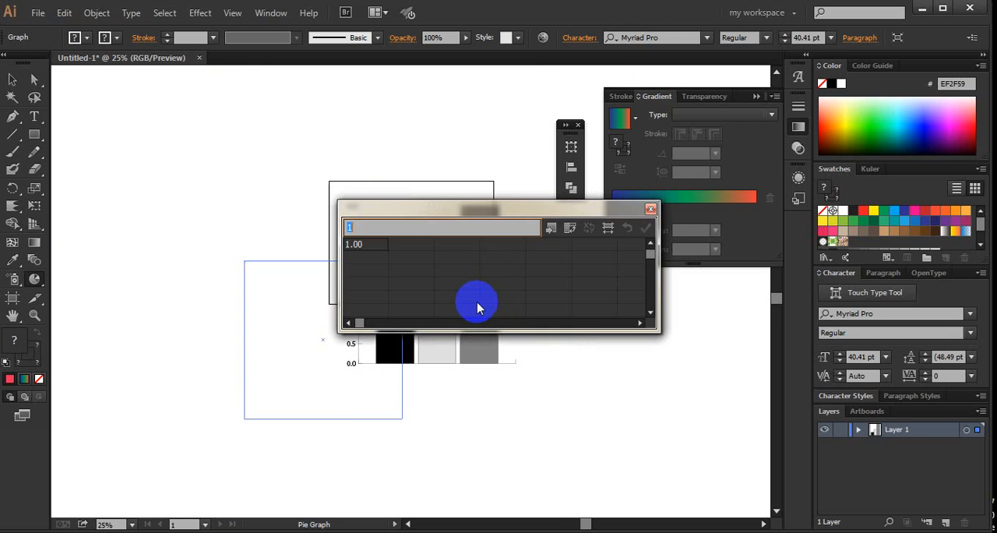
- Enter 2 and 3 in the second and third cells of the pie graph data's first row, apply the data and close it
click(413, 248)
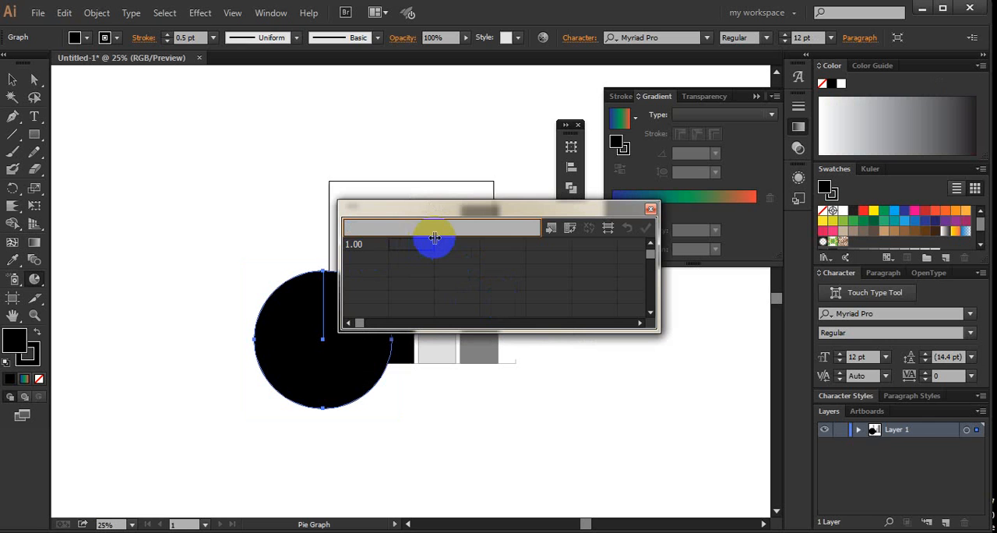
click(410, 244)
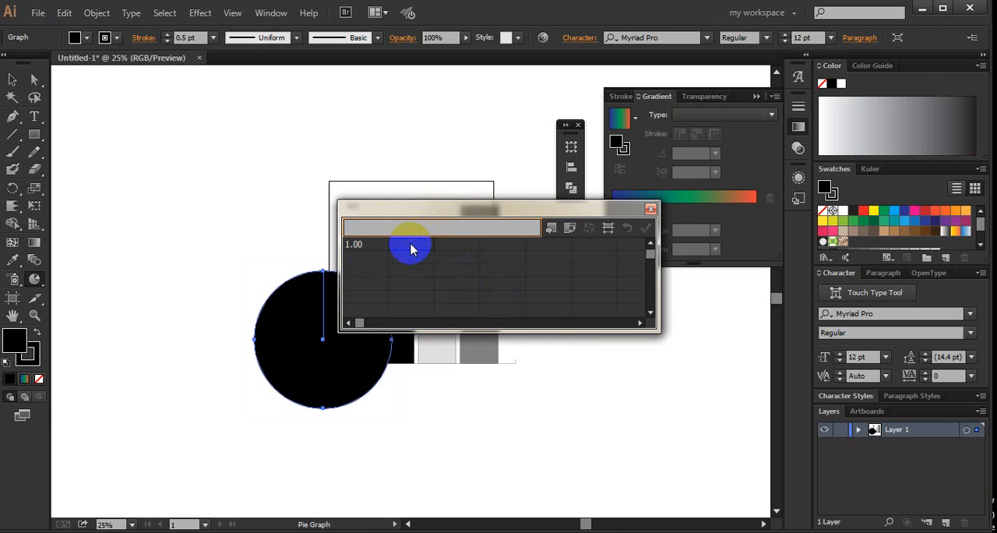
click(597, 532)
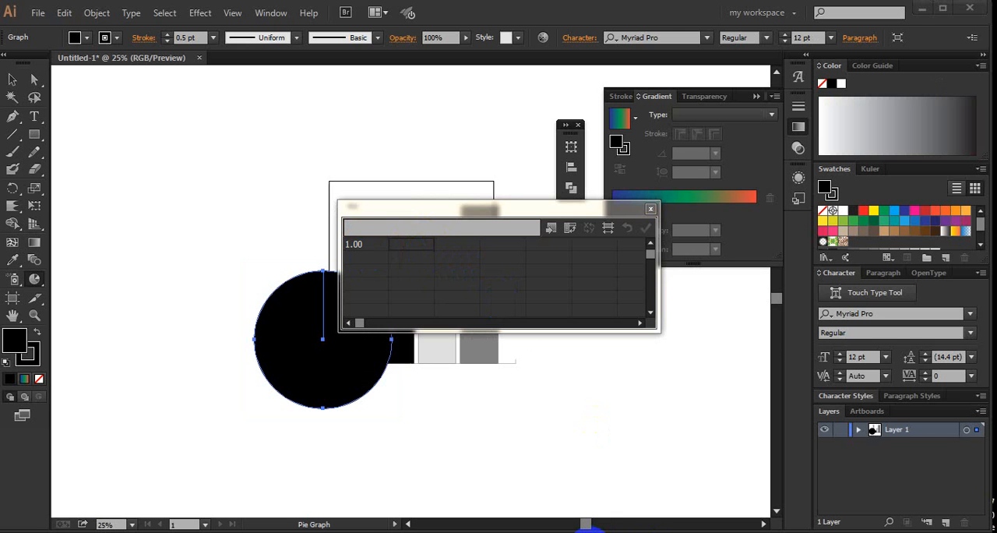
click(412, 254)
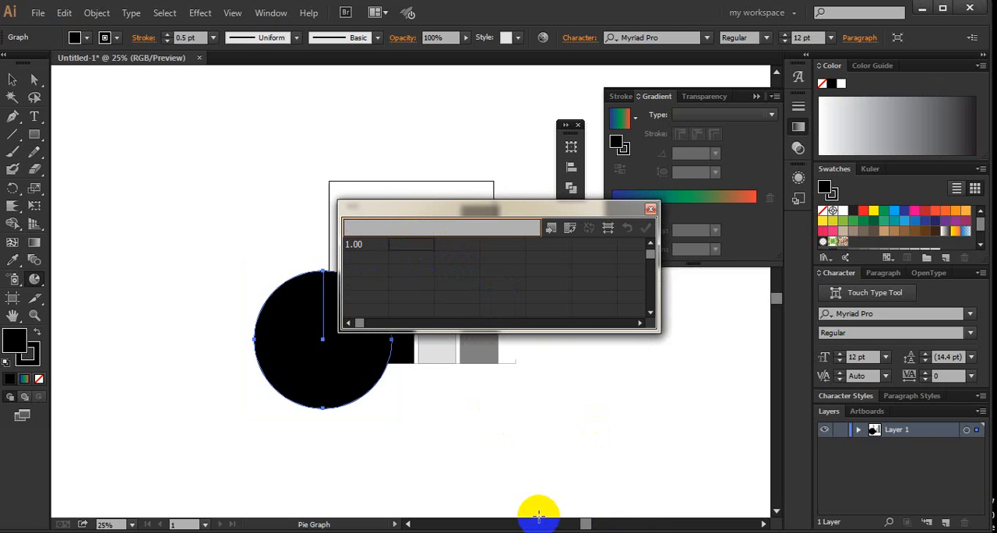
click(458, 243)
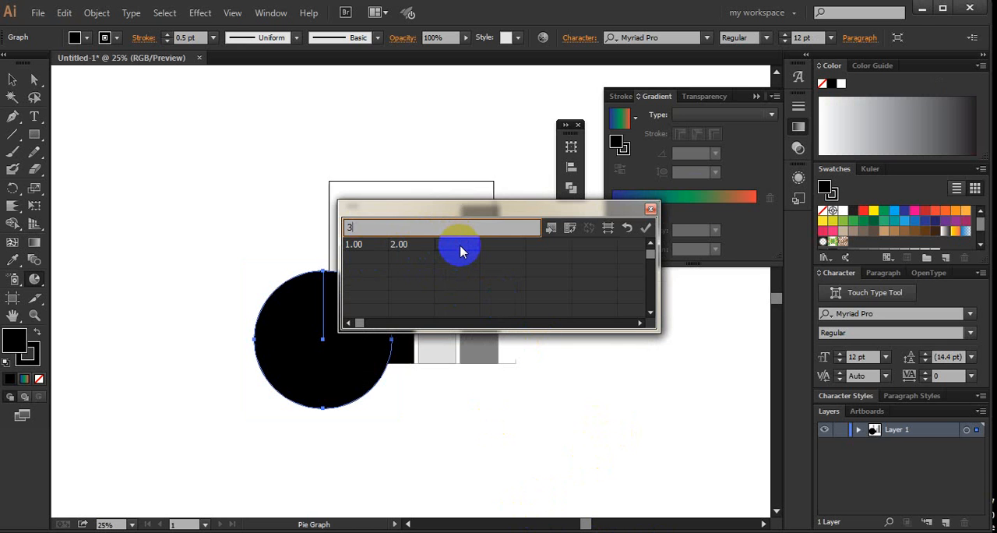
click(645, 229)
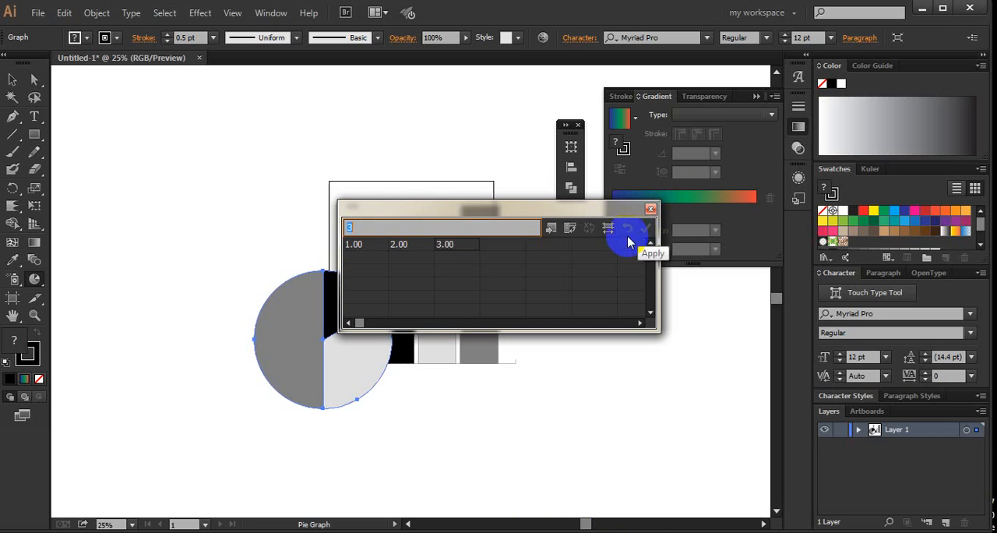
click(651, 209)
- Select the pie graph and the column graph together and delete them
click(11, 96)
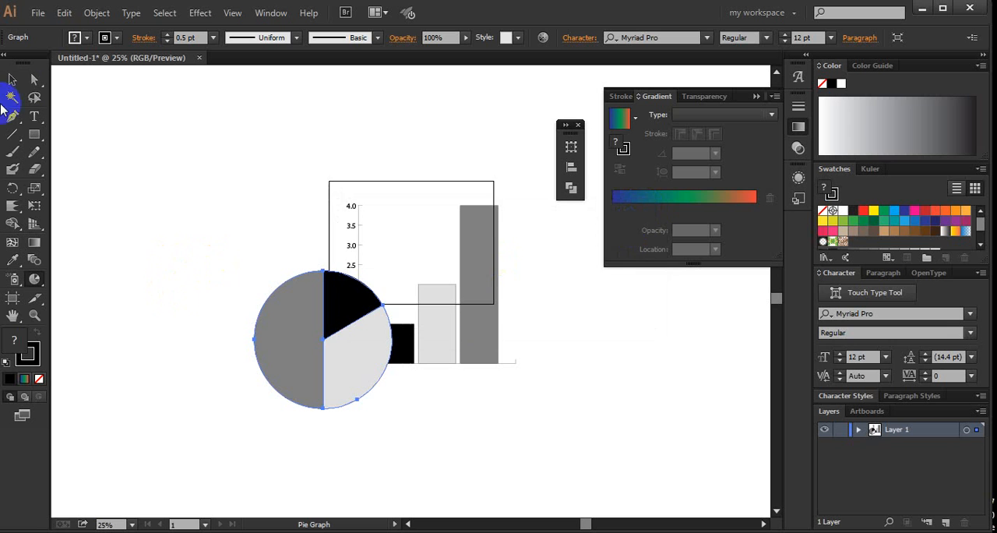
click(11, 80)
drag(410, 140, 239, 412)
key(Delete)
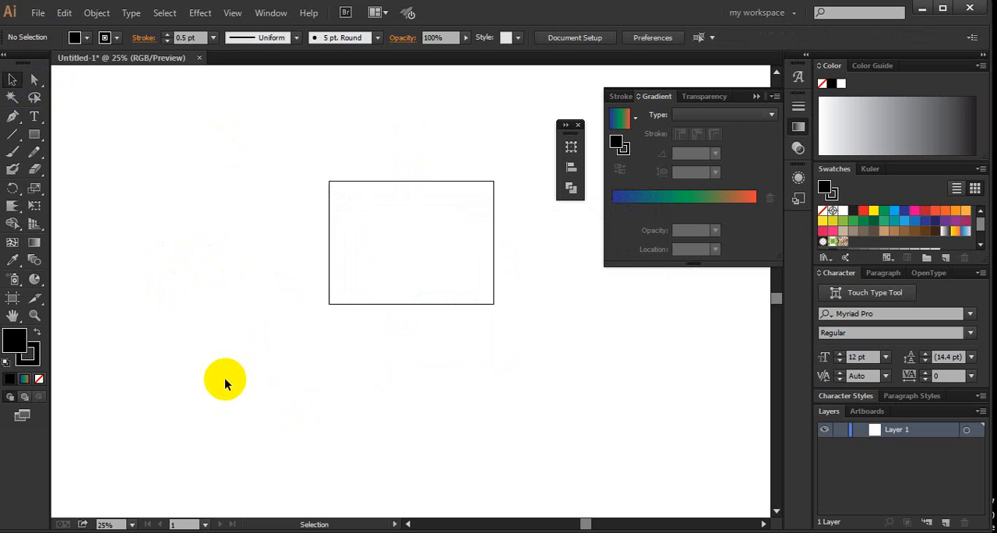
- Resize the artboard to about 375 px wide and 436 px high by moving its upper and side edges, and leave artboard editing
click(17, 297)
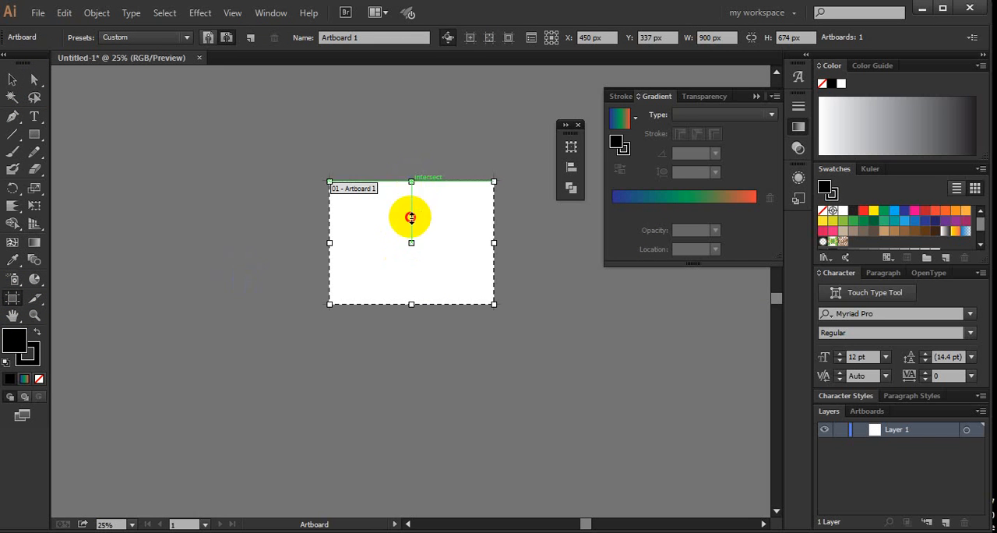
drag(411, 217, 429, 256)
click(12, 297)
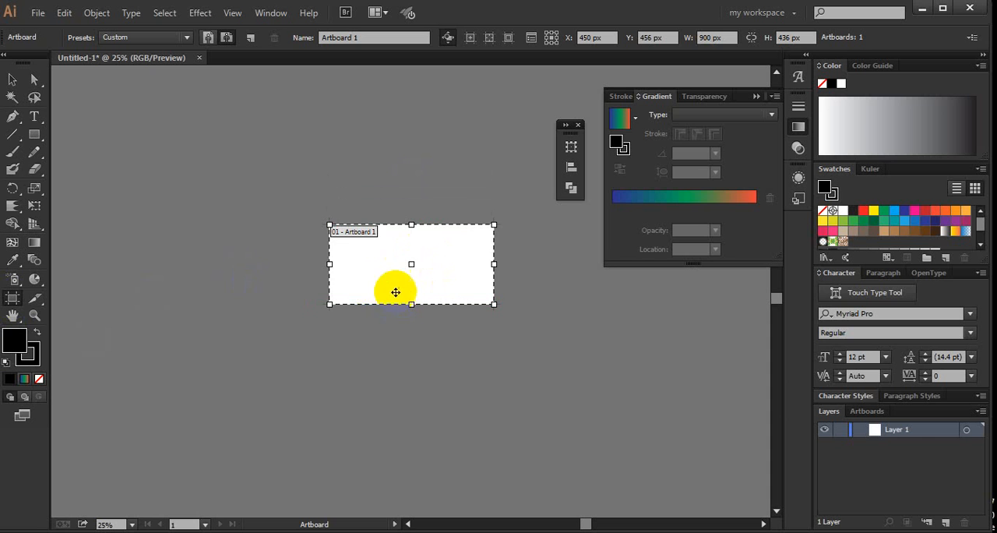
drag(334, 263, 381, 266)
drag(543, 266, 446, 266)
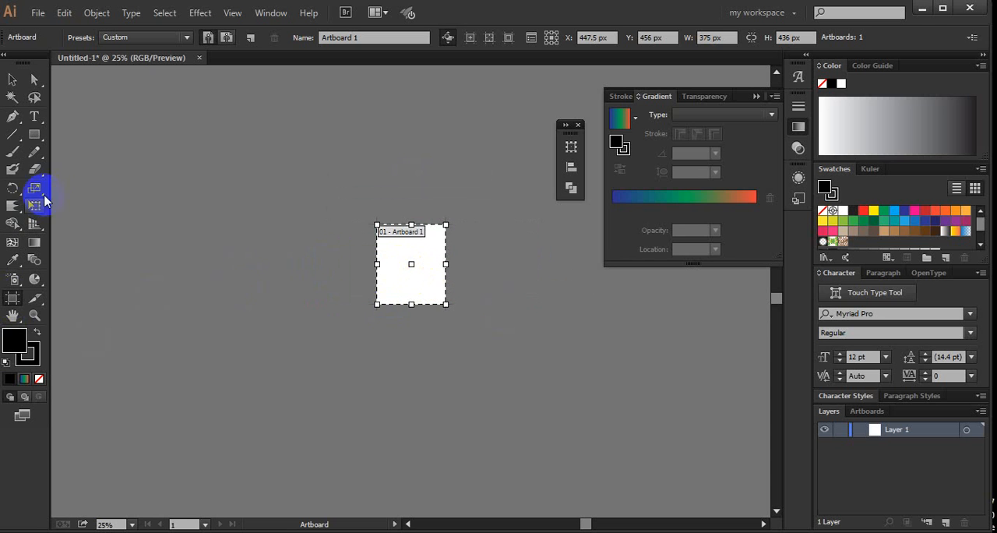
click(12, 79)
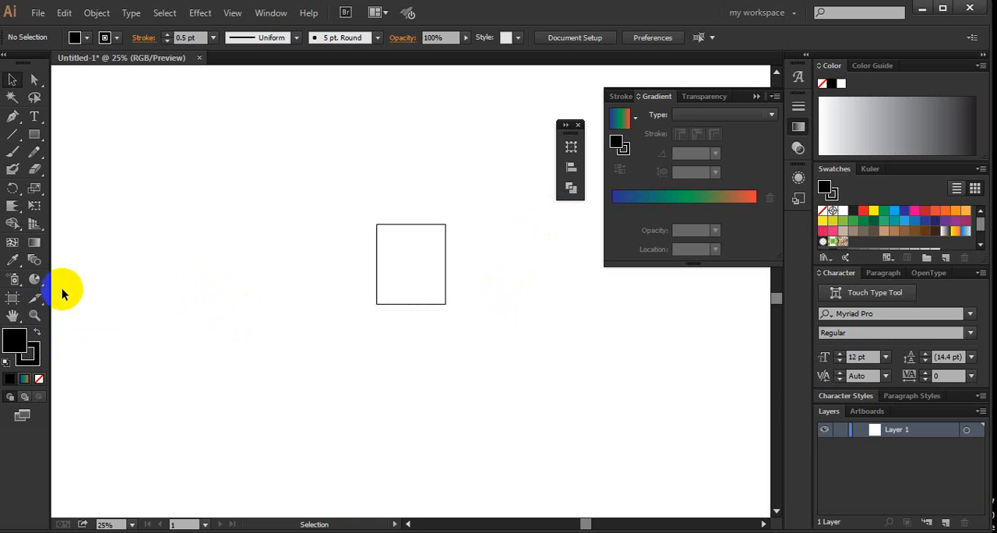
- Pan the canvas with the Hand tool, magnify the artboard with the Zoom tool, and zoom back out to 50%
click(16, 320)
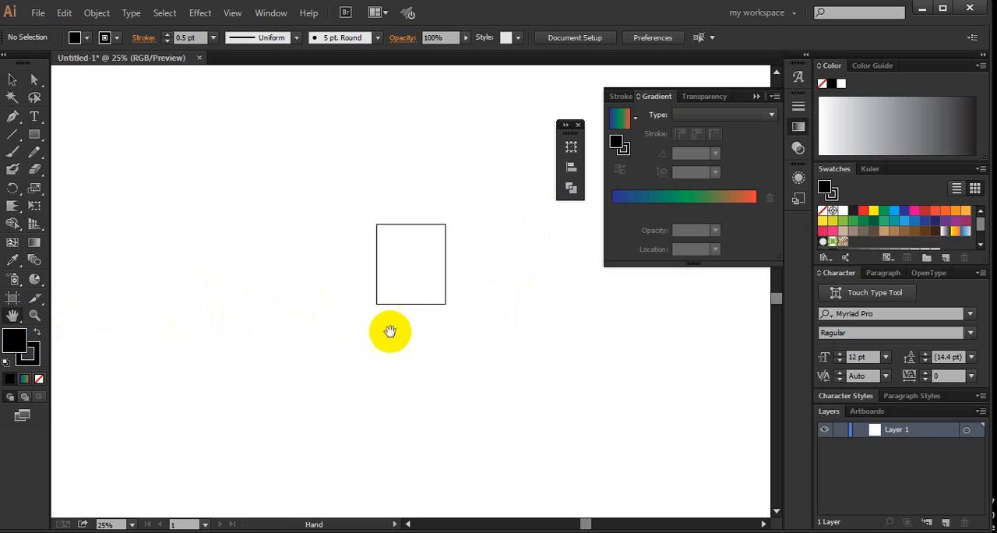
drag(427, 295, 388, 293)
click(34, 316)
drag(400, 357, 501, 240)
drag(311, 260, 218, 350)
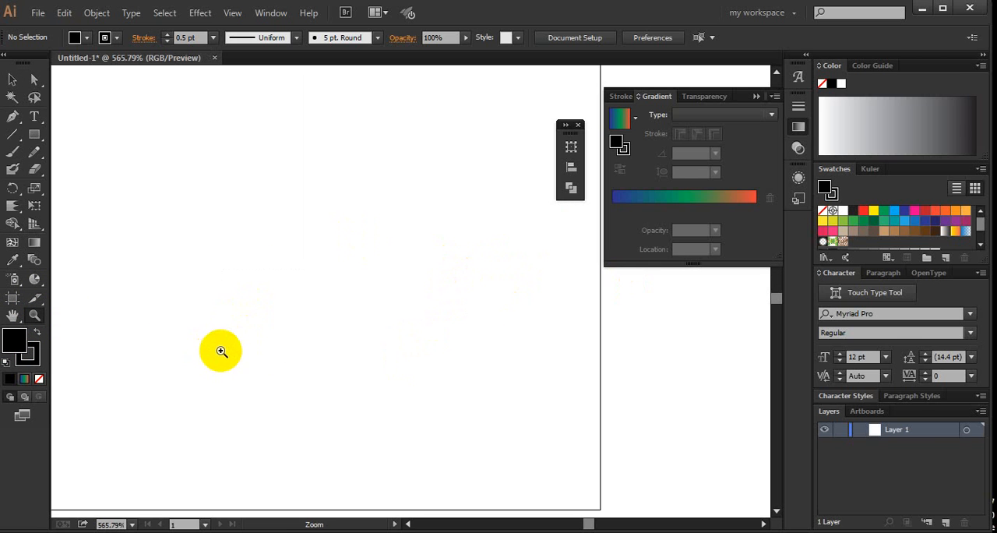
key(ctrl+minus)
key(ctrl+minus)
key(ctrl+minus)
key(ctrl+minus)
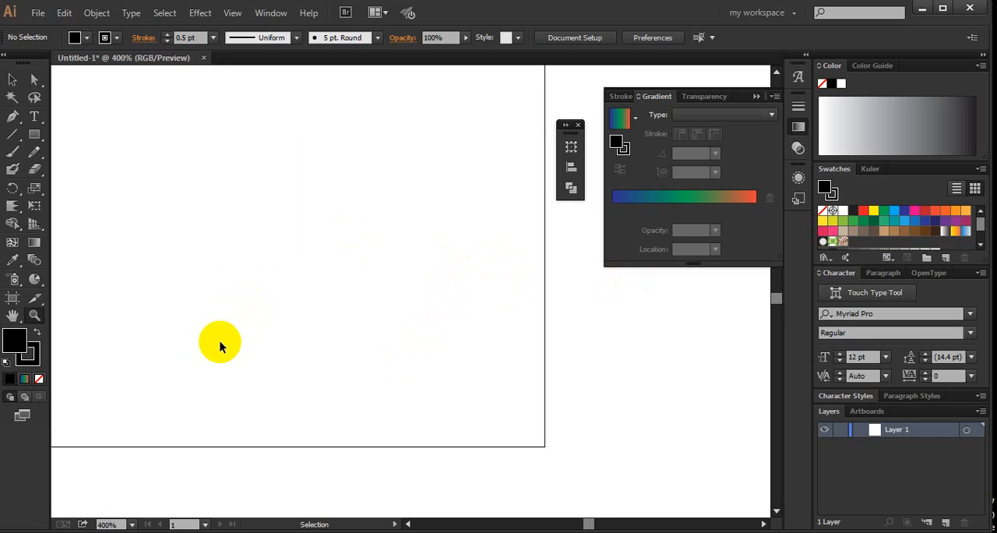
key(ctrl+minus)
key(ctrl+minus)
key(ctrl+minus)
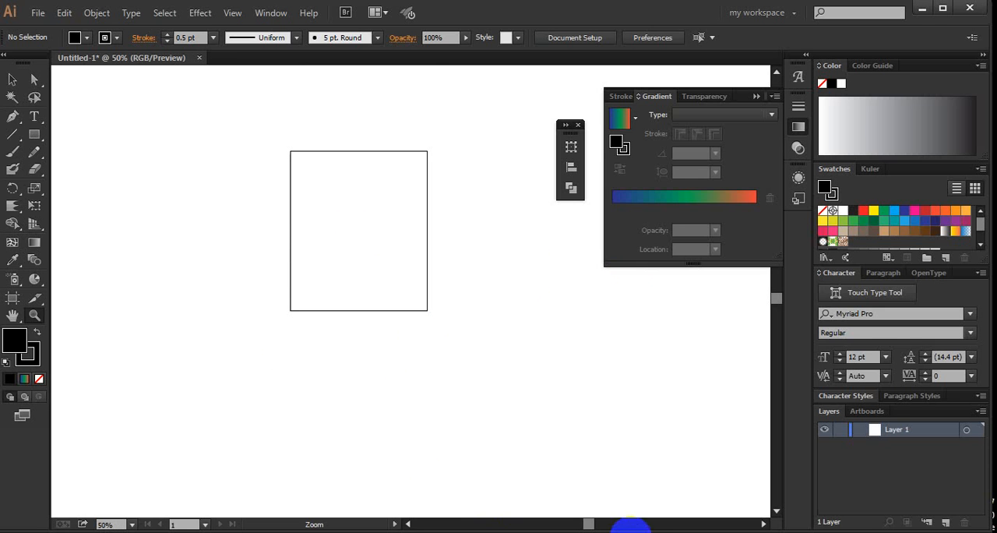
click(200, 14)
click(200, 14)
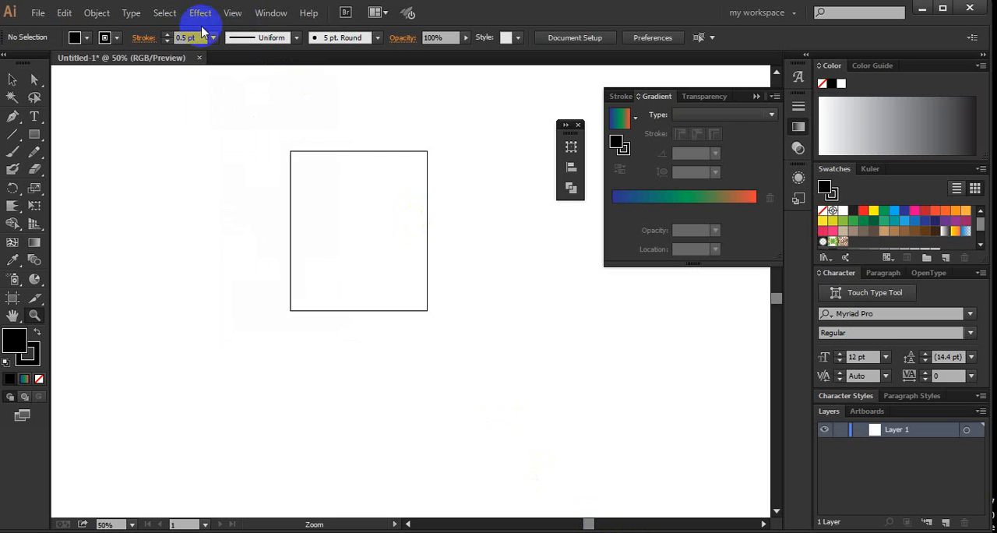
click(200, 15)
click(273, 14)
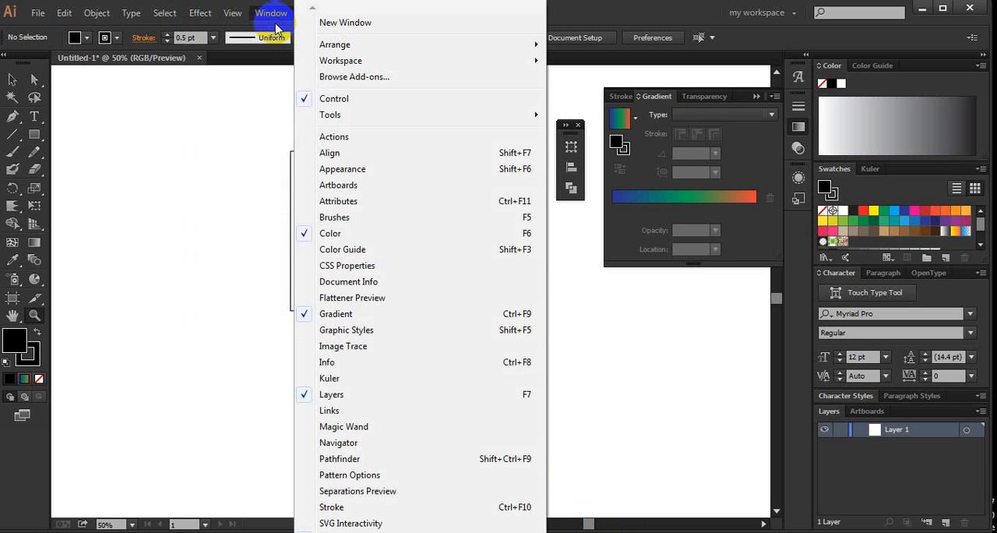
click(268, 11)
click(270, 12)
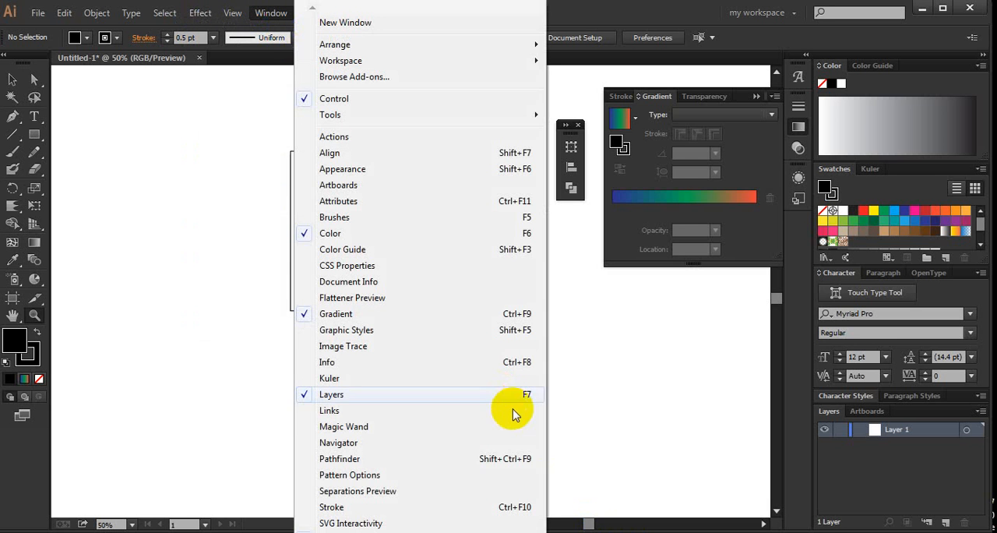